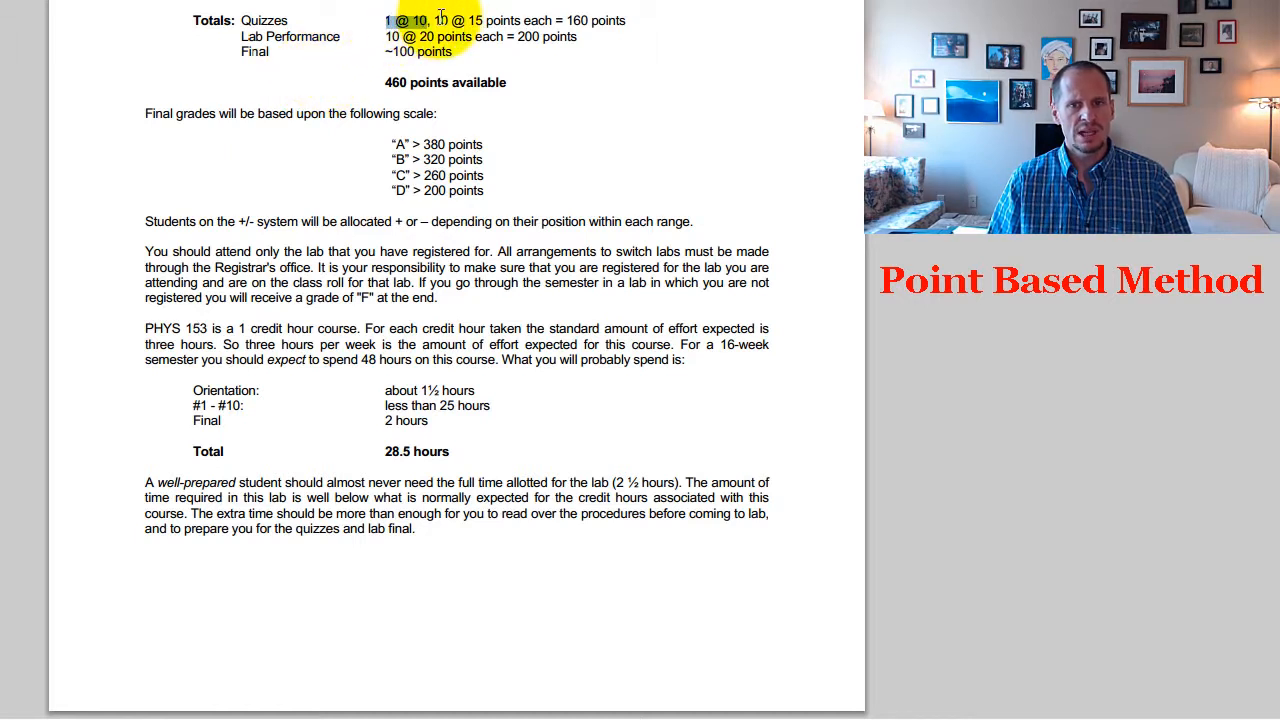
Examine the quiz and lab performance point totals and the overall points available in the PHYS 153 syllabus.
left_click_drag(435, 20, 626, 20)
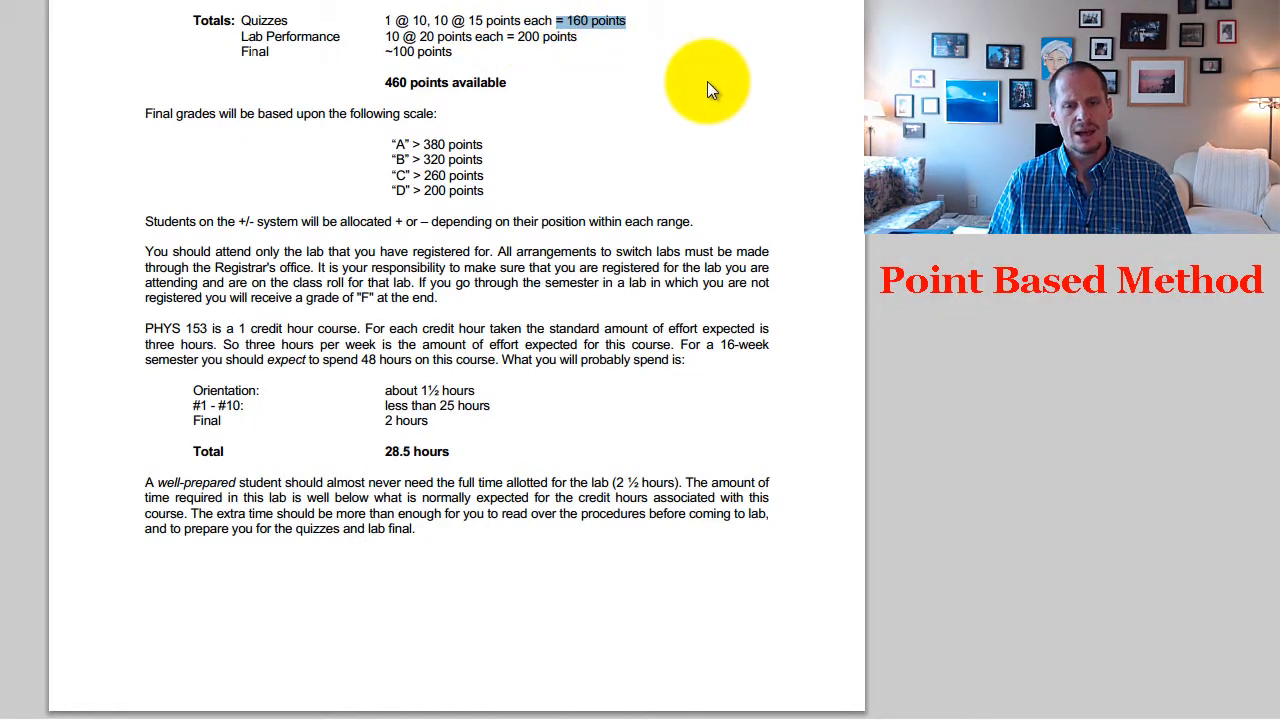
left_click(387, 36)
double_click(427, 36)
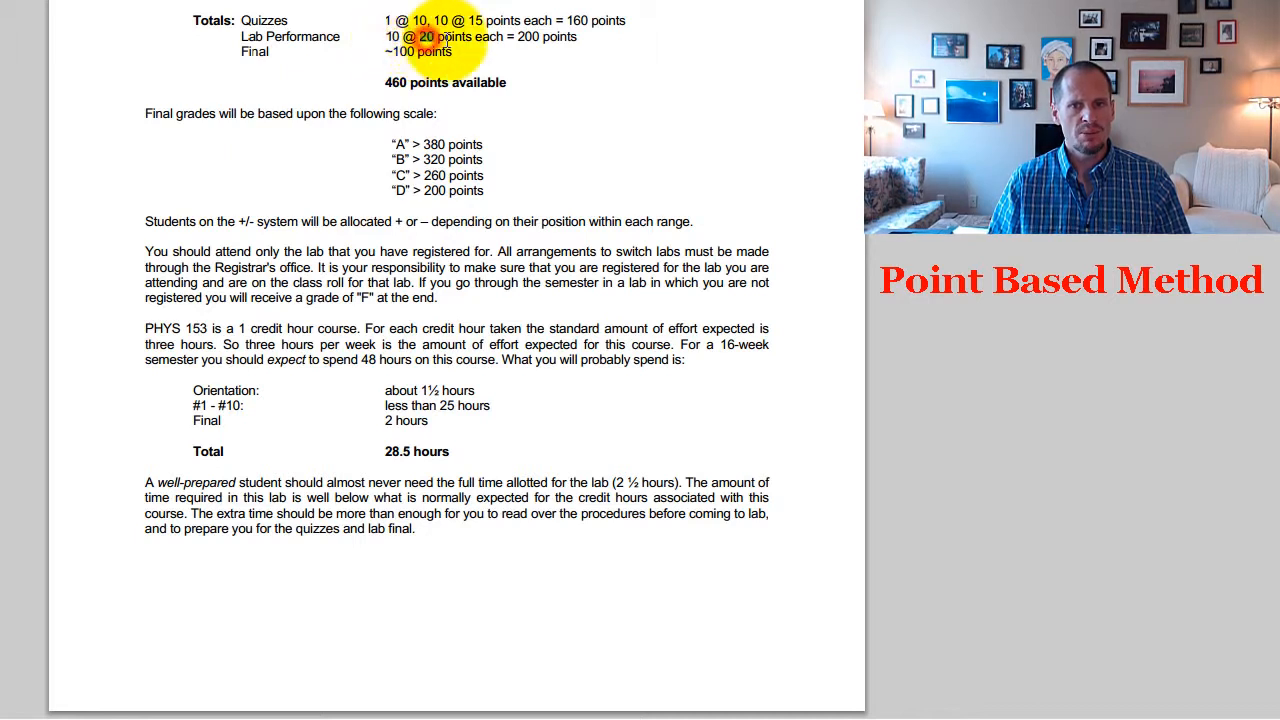
left_click_drag(517, 36, 578, 36)
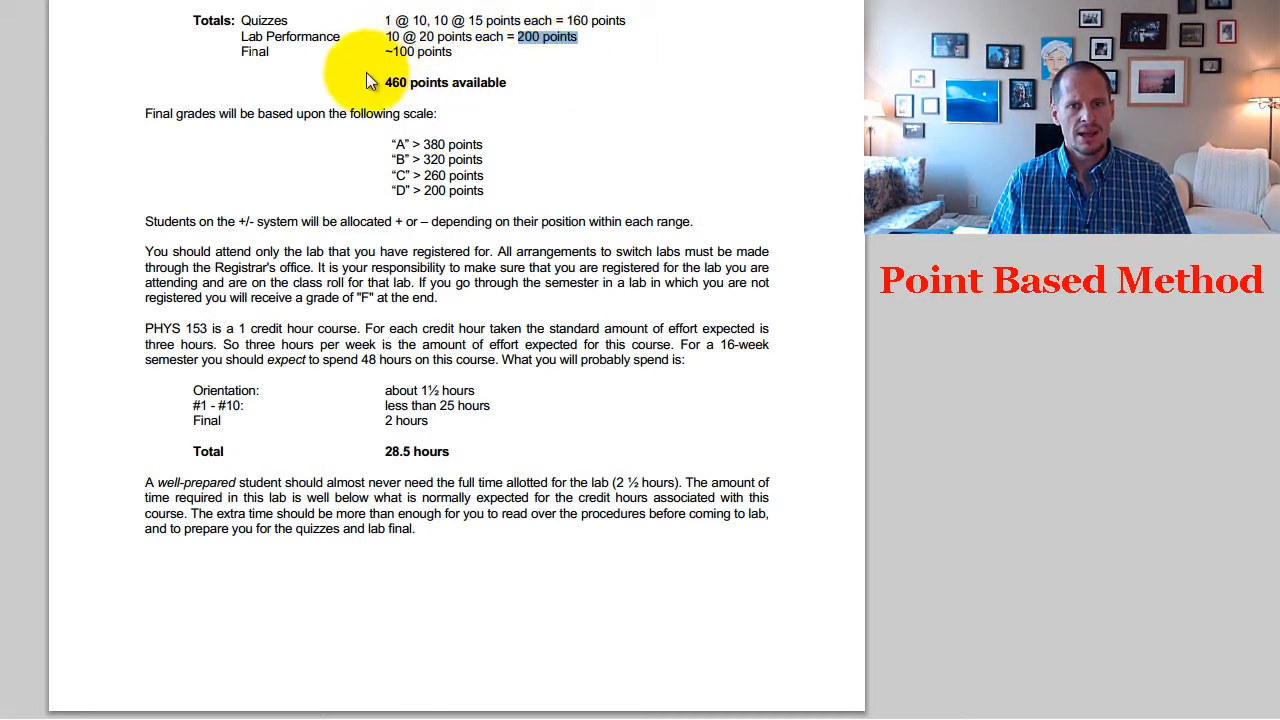
left_click(527, 38)
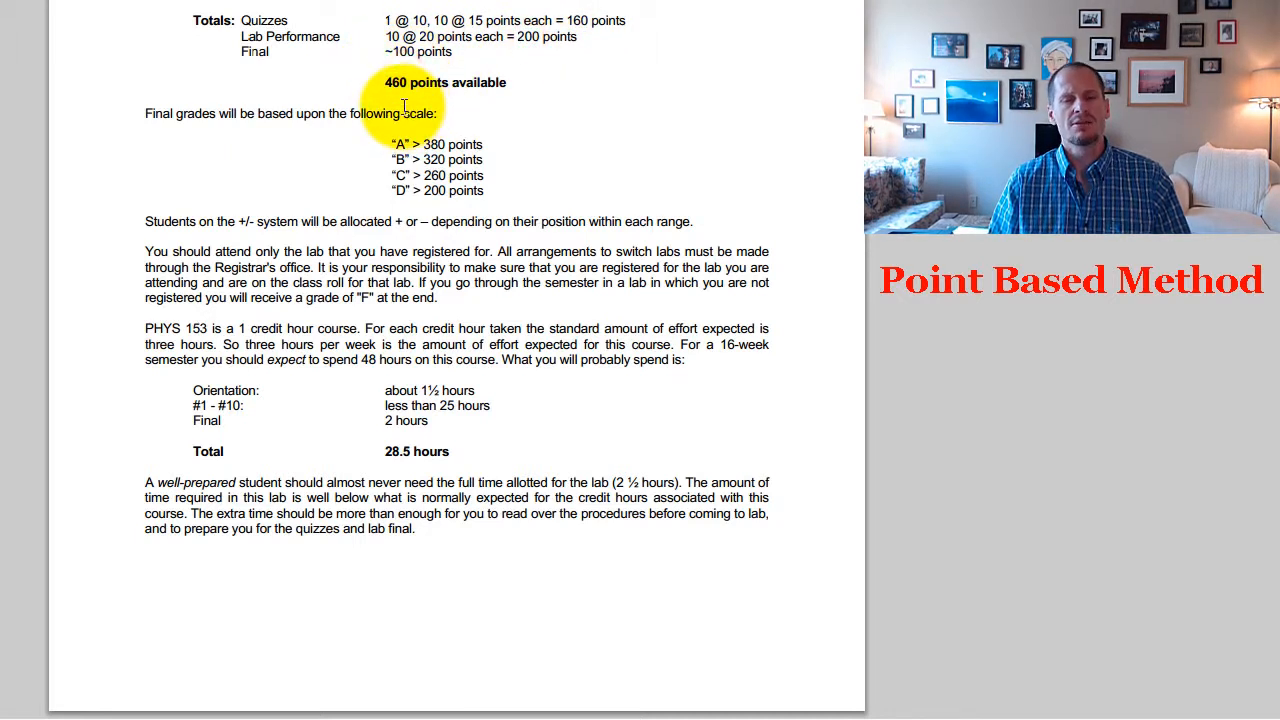
left_click_drag(385, 82, 508, 82)
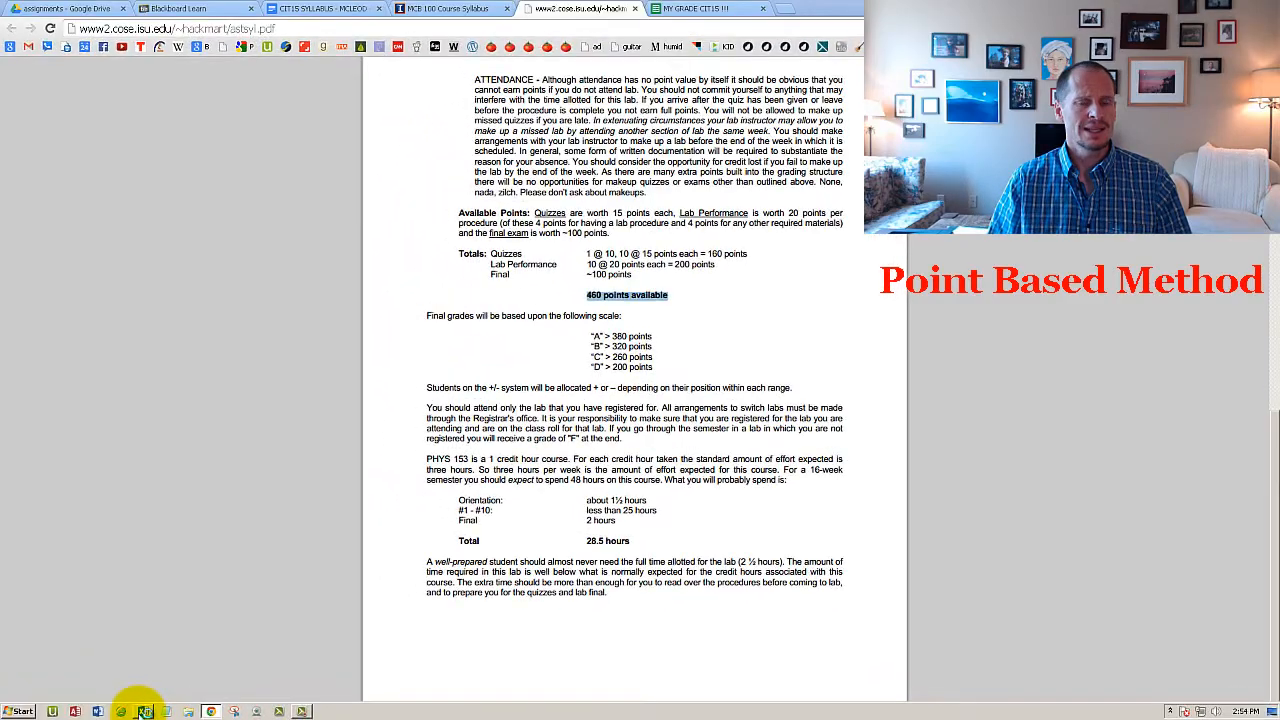
Switch to Excel, create a blank workbook, and enter 460 in A1 and 350 in A2.
left_click(145, 711)
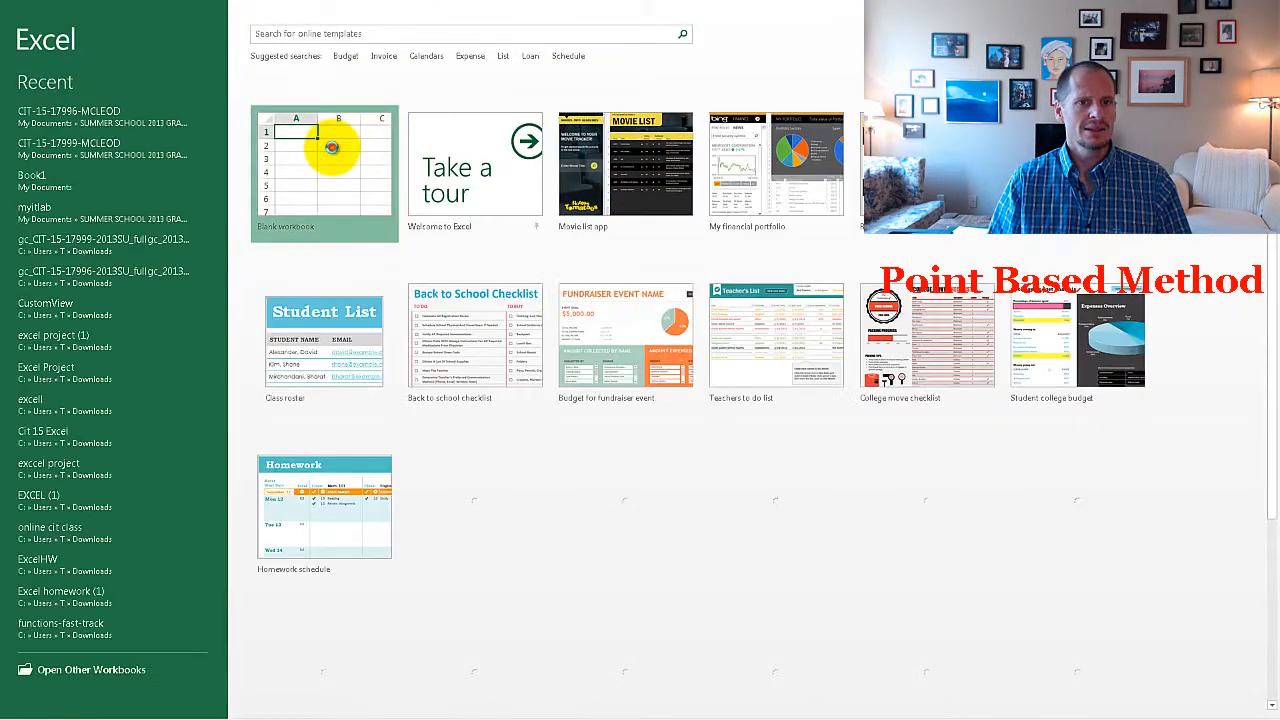
left_click(331, 147)
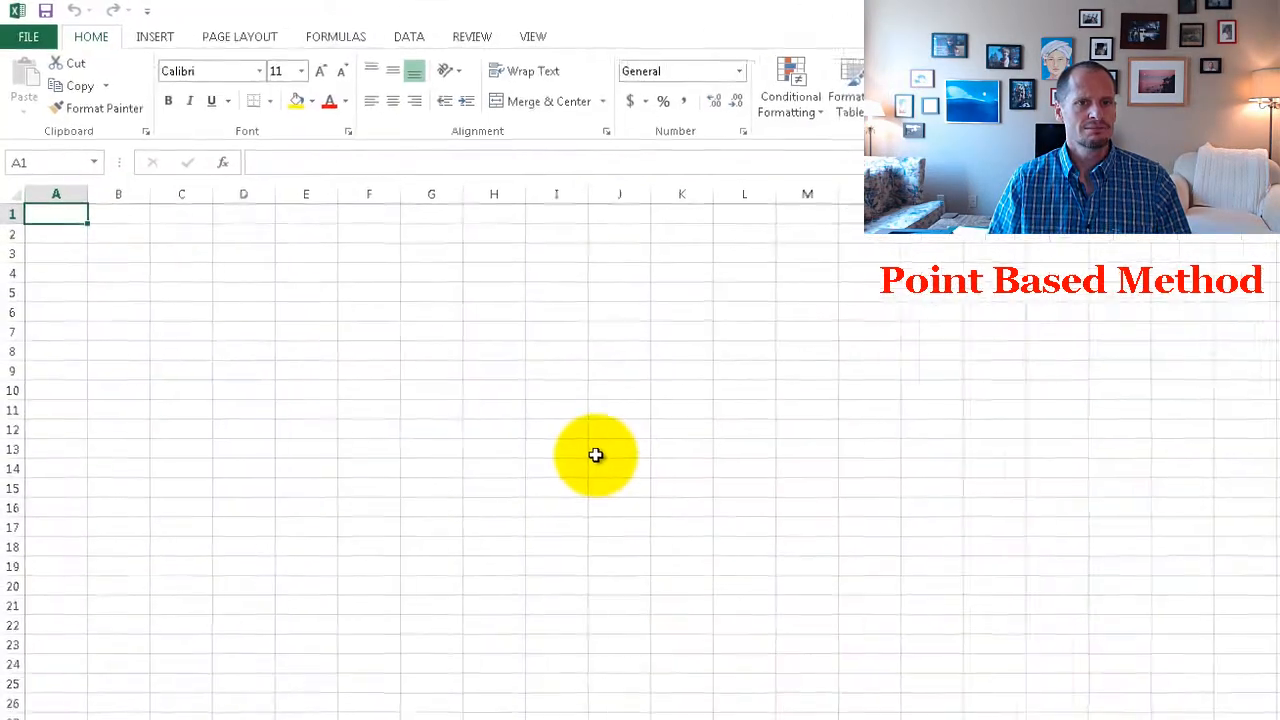
type("460")
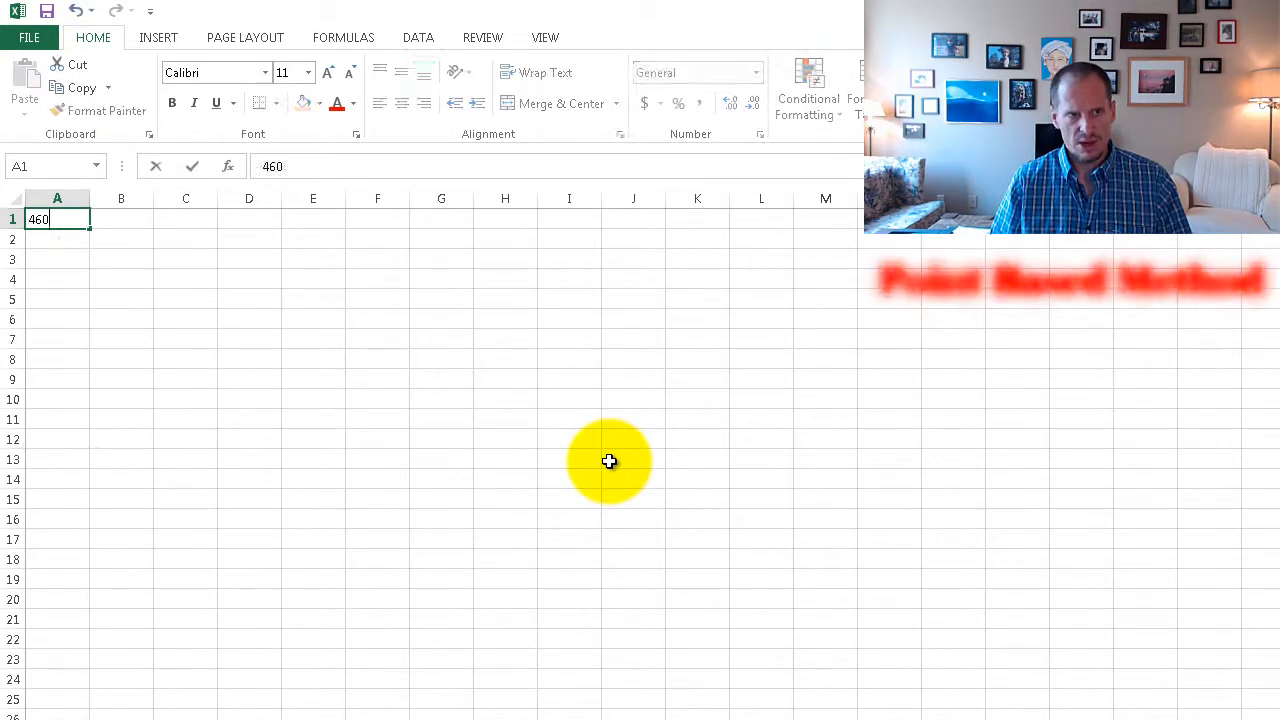
key("Return")
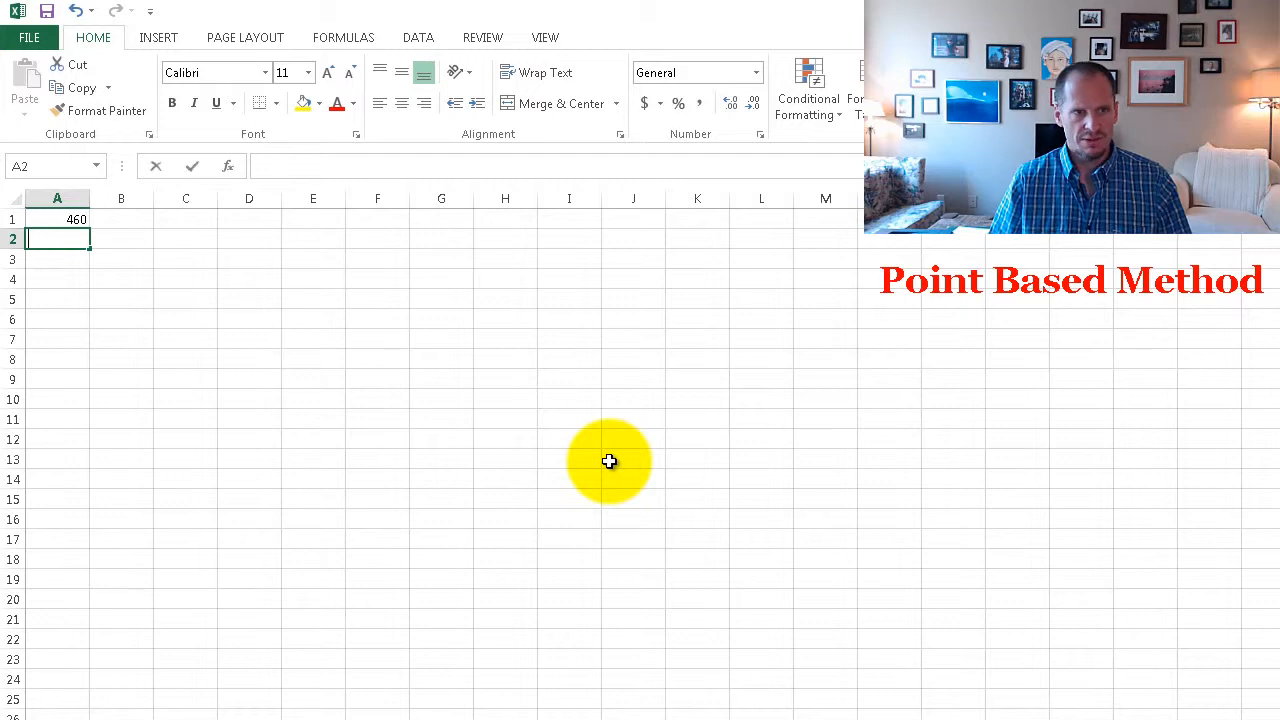
type("350")
key("Return")
Calculate the grade percentage in A3 with the formula =(A2/A1)*100.
type("=")
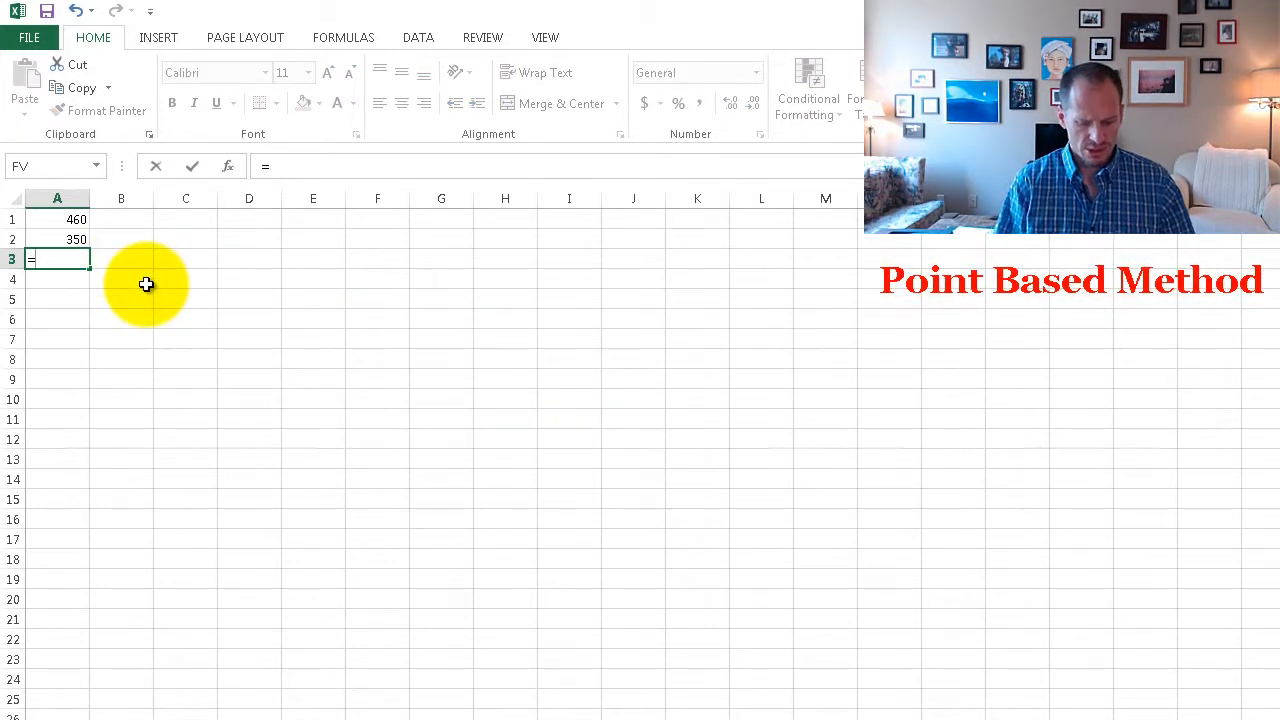
type("(")
left_click(80, 240)
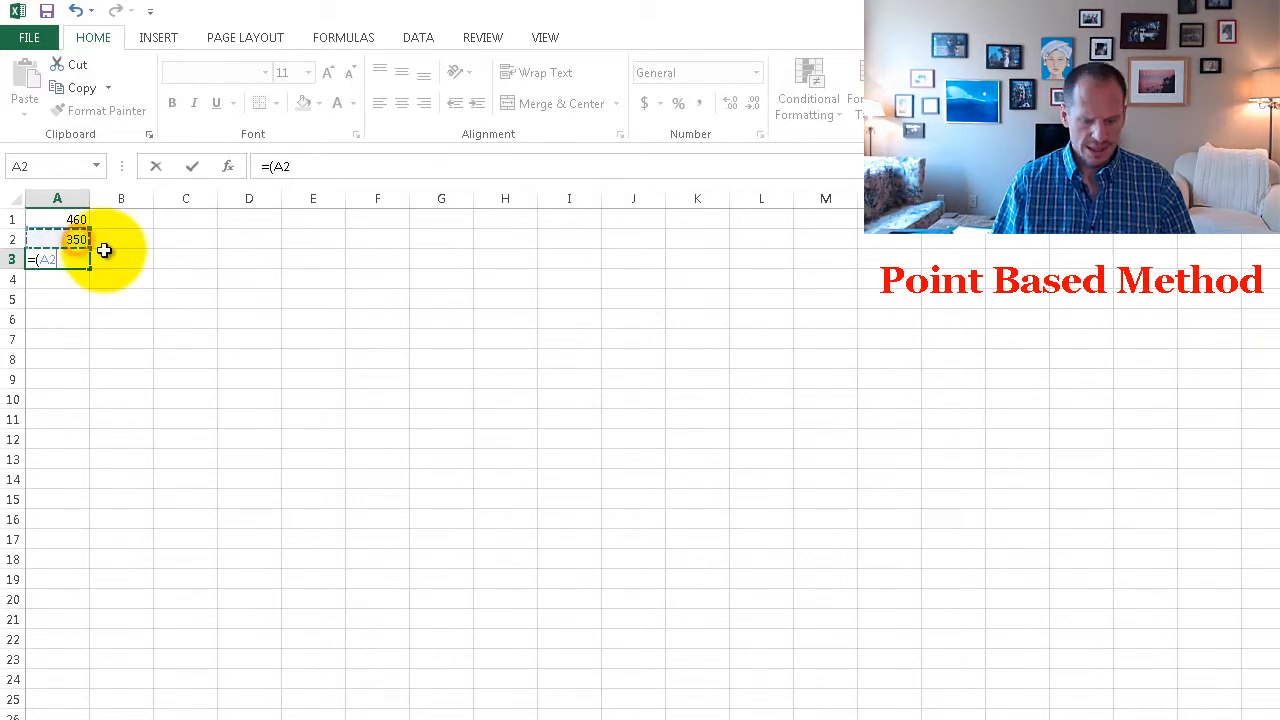
type("/")
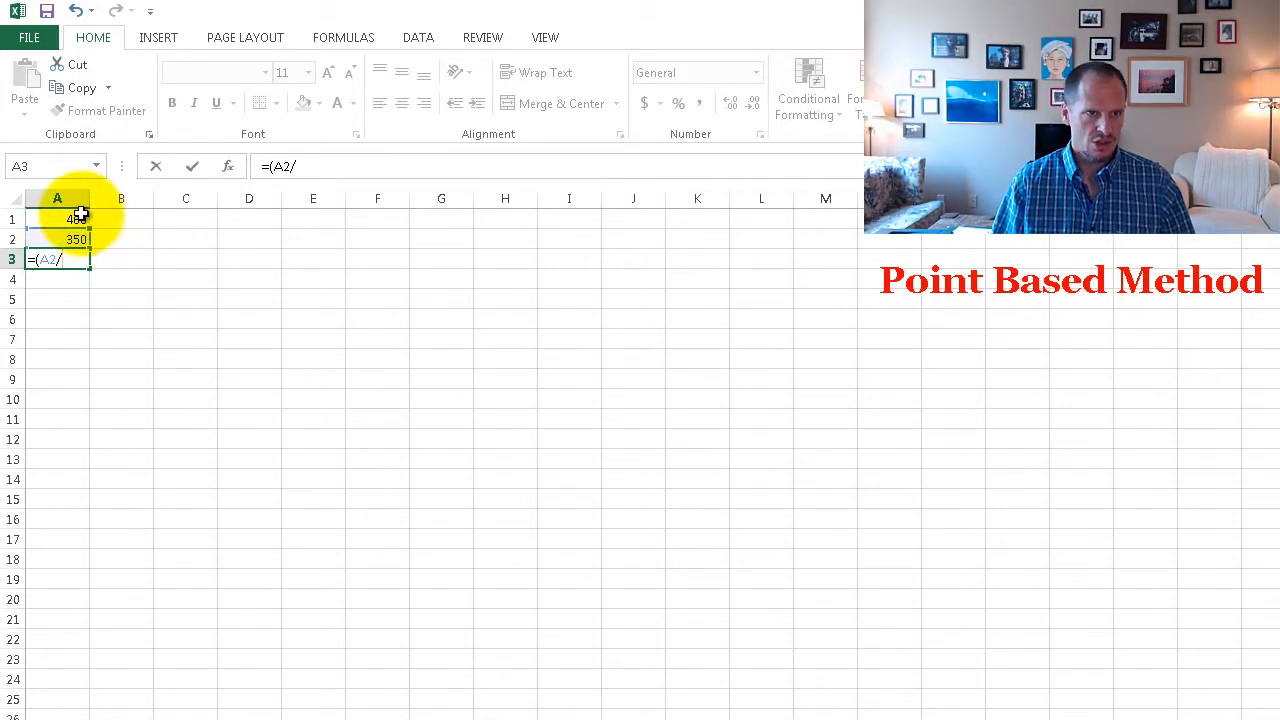
left_click(78, 219)
type(")")
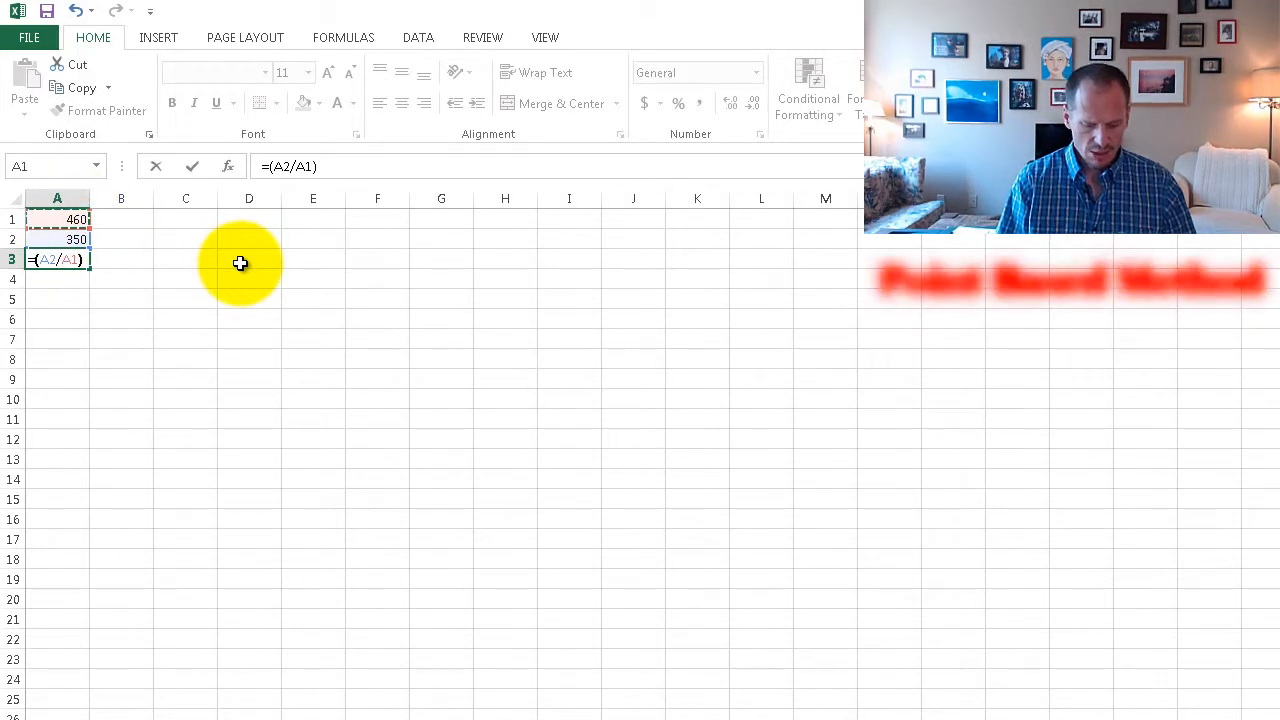
type("*")
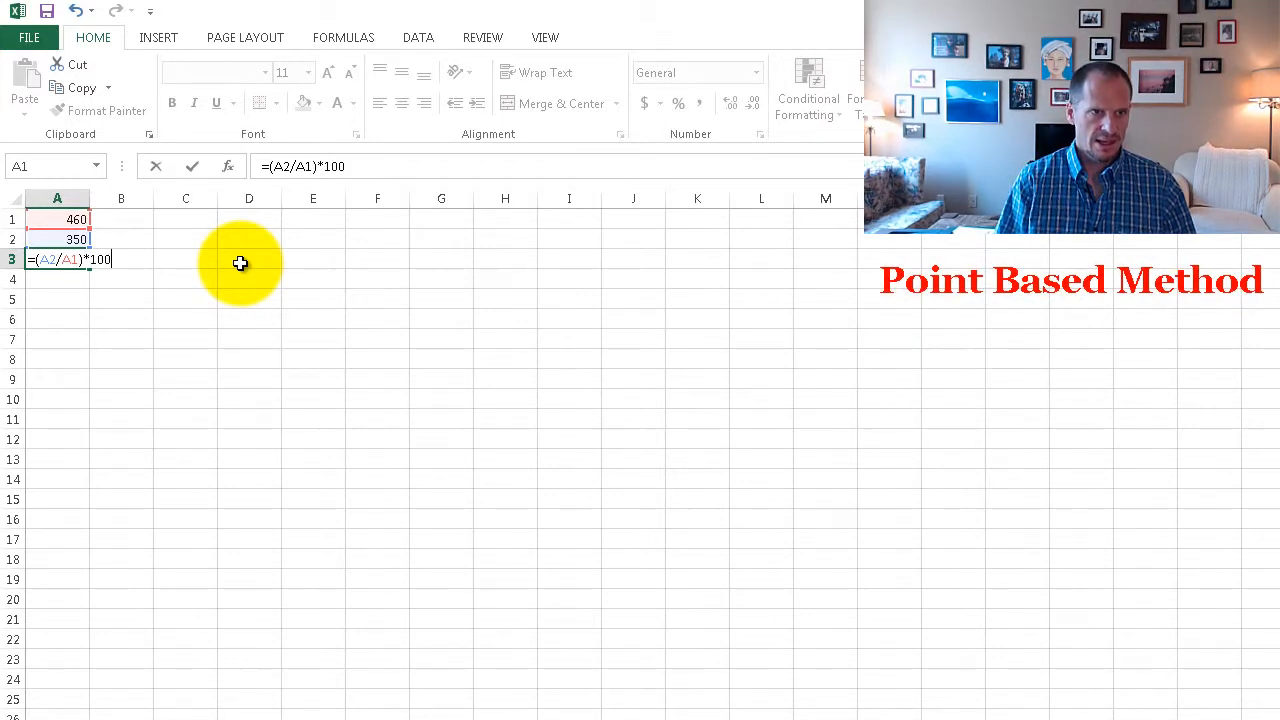
key("Return")
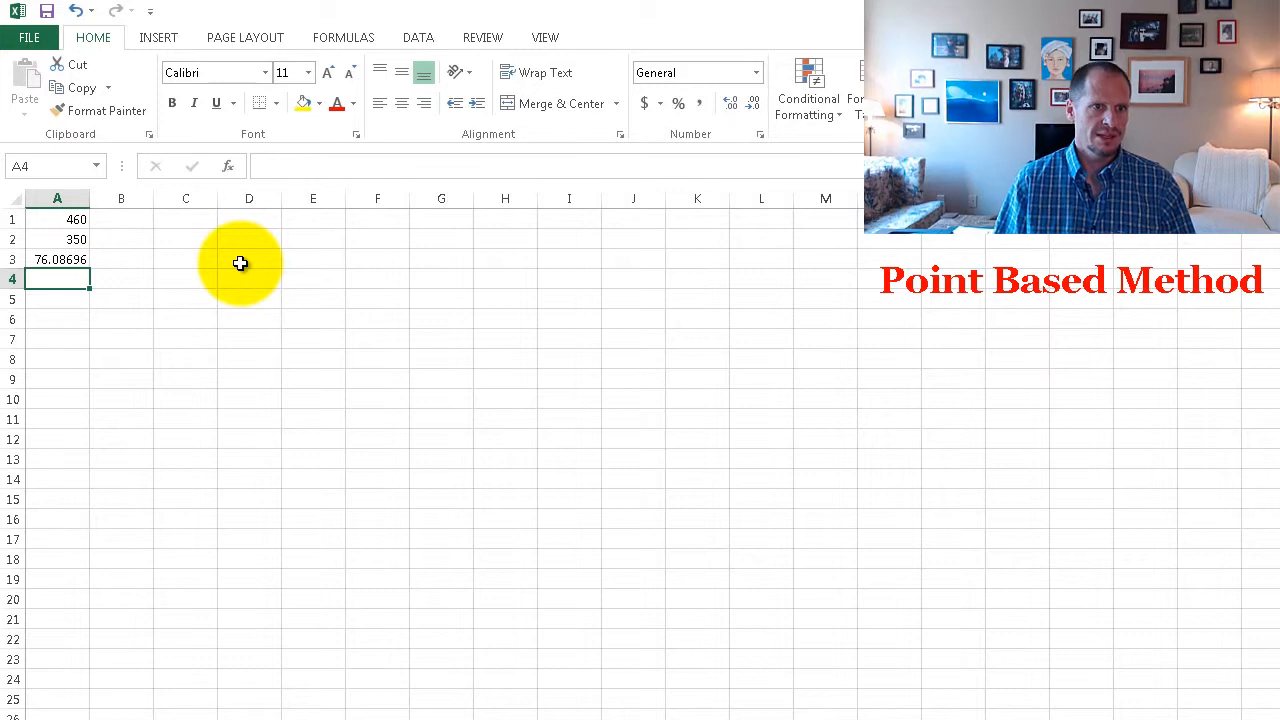
Test the percentage formula with 400 and 325 as the earned points in A2.
left_click(82, 240)
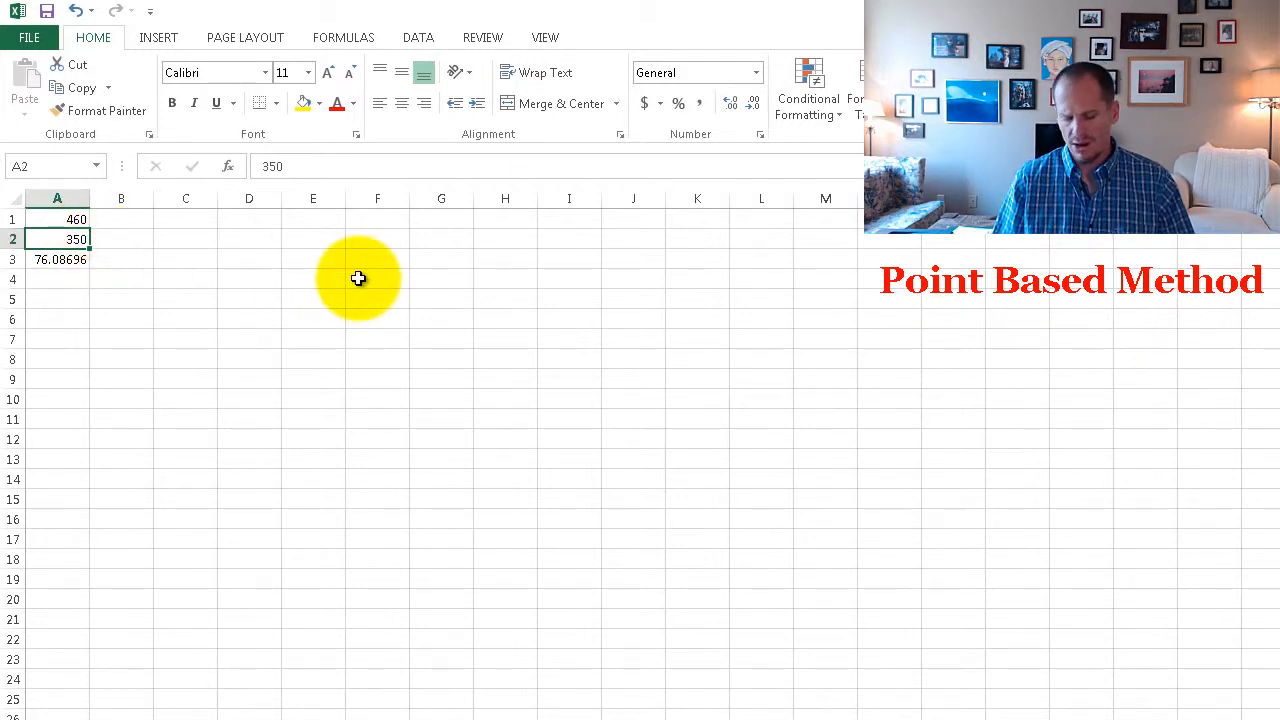
type("400")
key("Return")
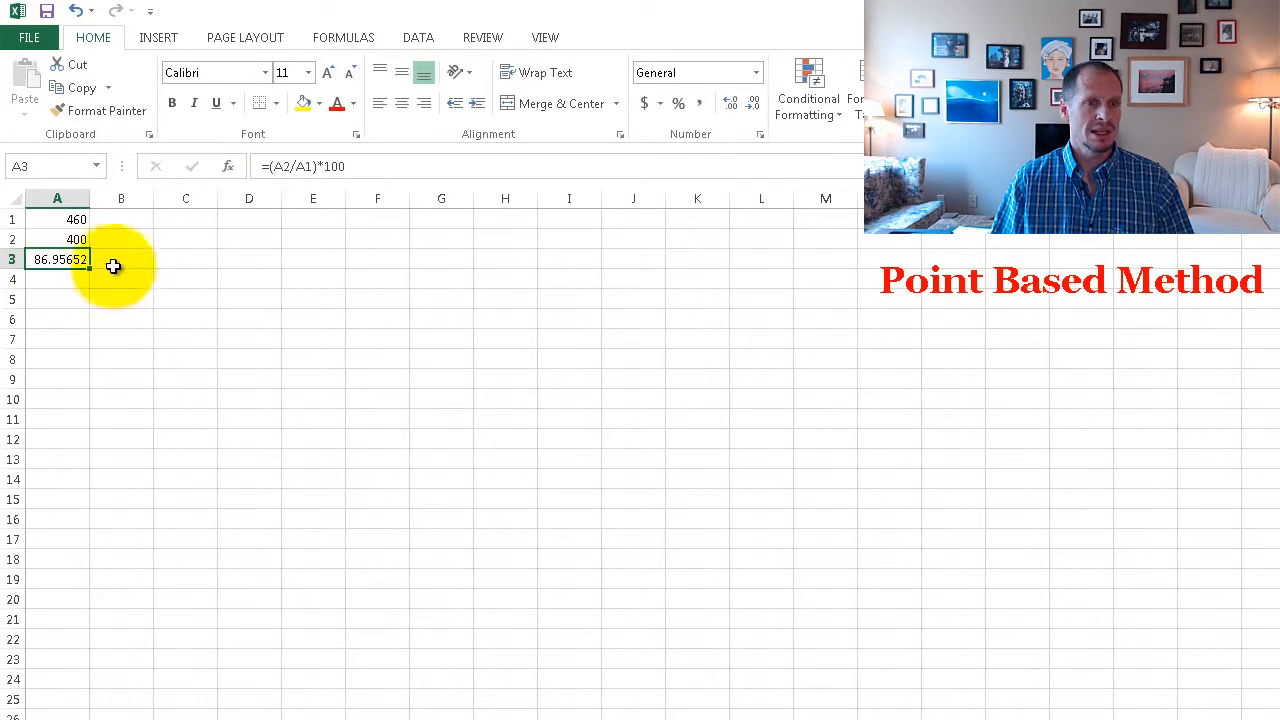
left_click(75, 240)
type("325")
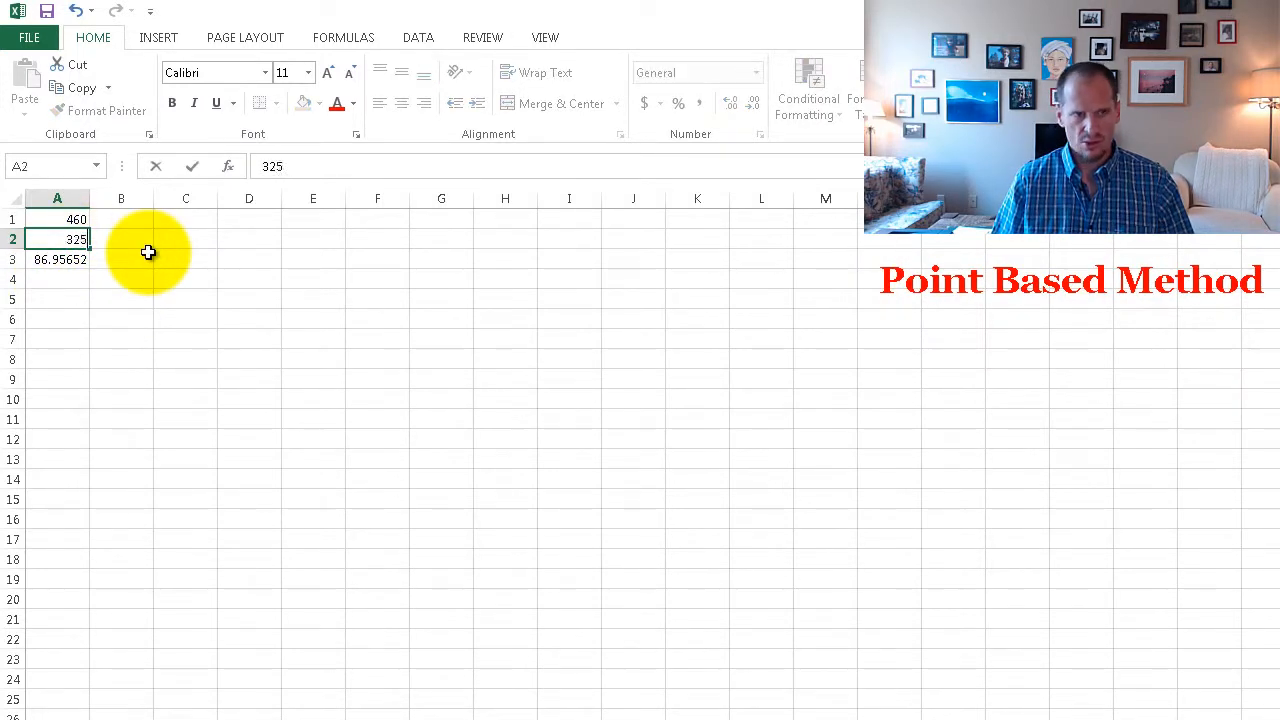
key("Return")
Test 390, 370 and 365 in turn as the earned points in A2.
left_click(70, 240)
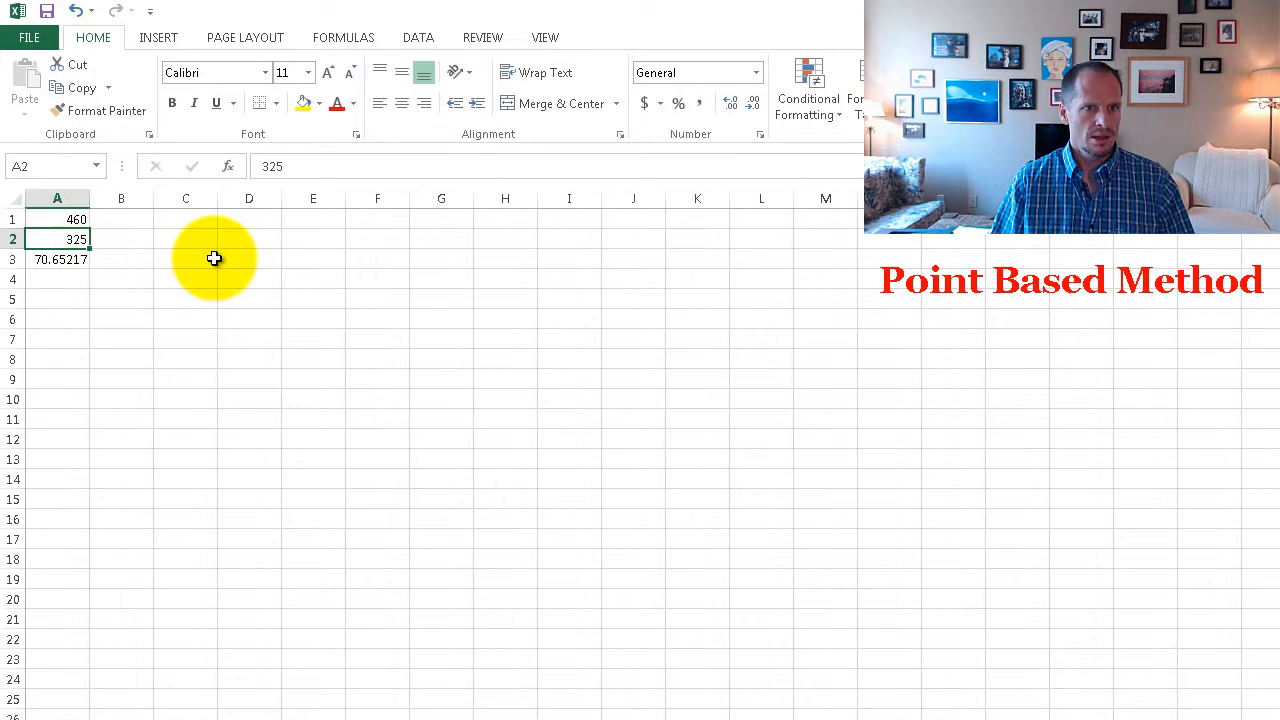
type("390")
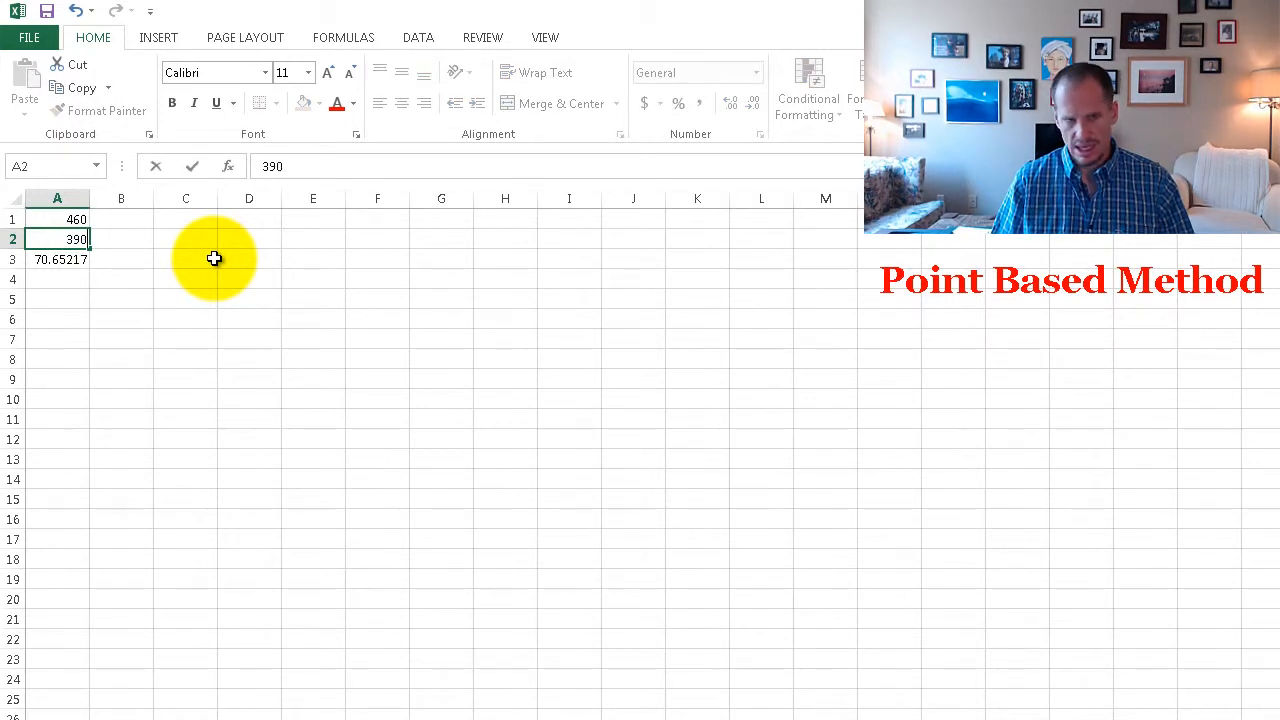
key("Return")
left_click(78, 239)
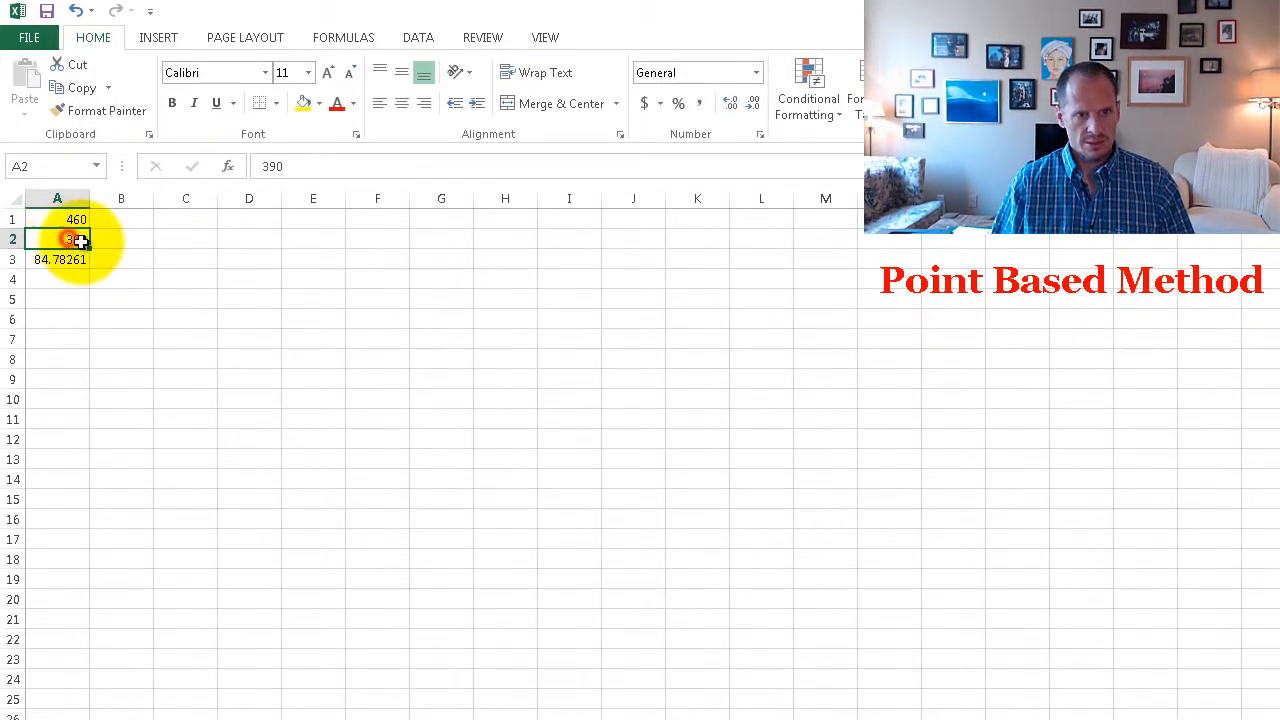
type("370")
key("Return")
left_click(82, 241)
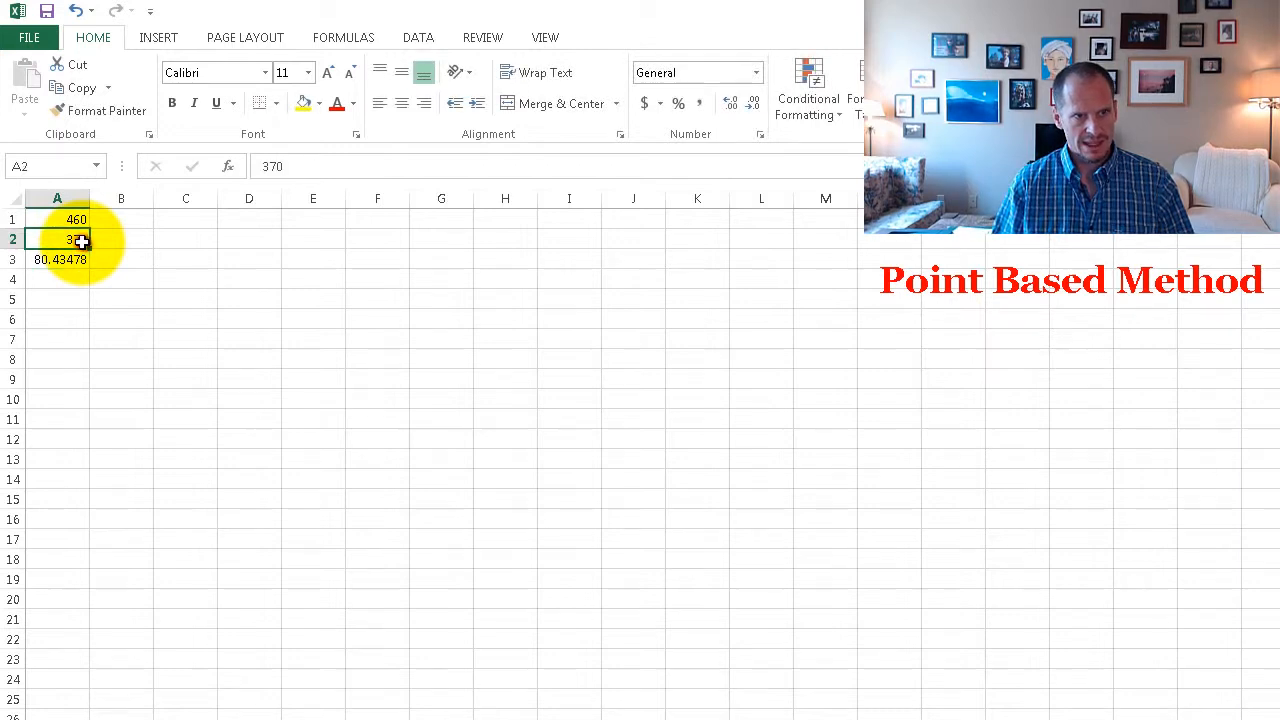
type("365")
key("Return")
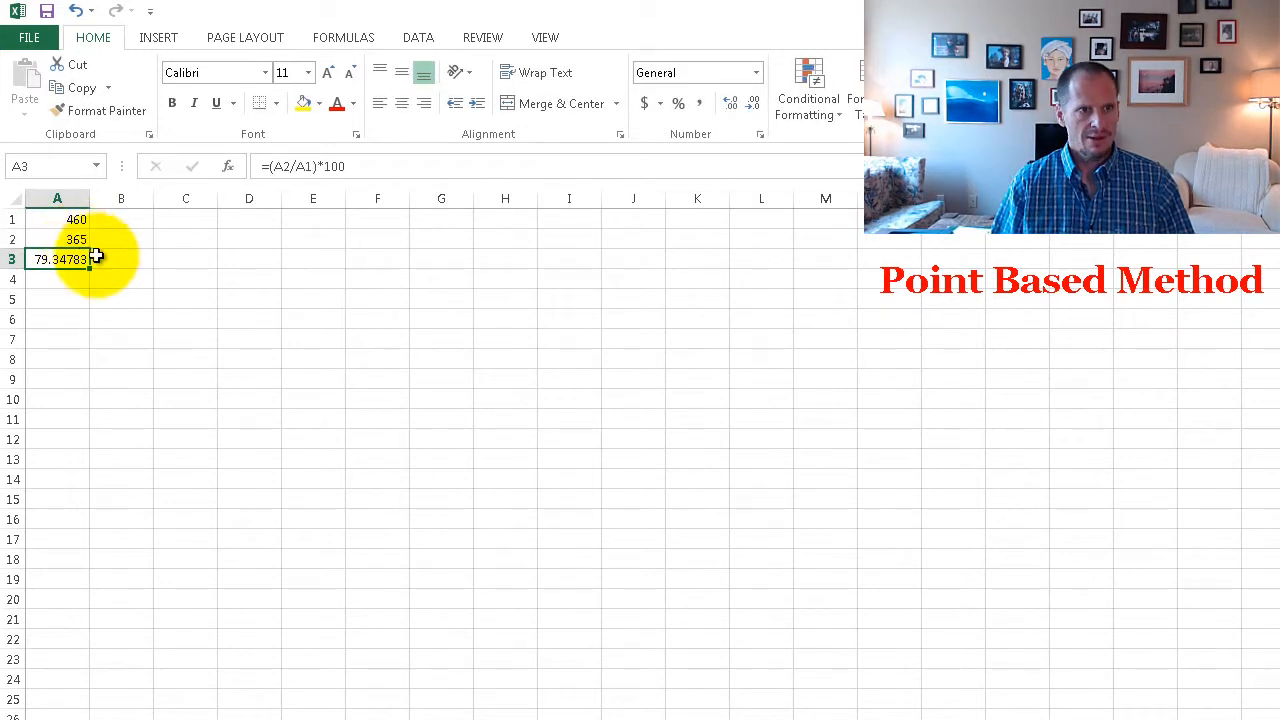
Widen column A to fit more decimals and set the earned points in A2 to 370.
left_click_drag(90, 198, 130, 198)
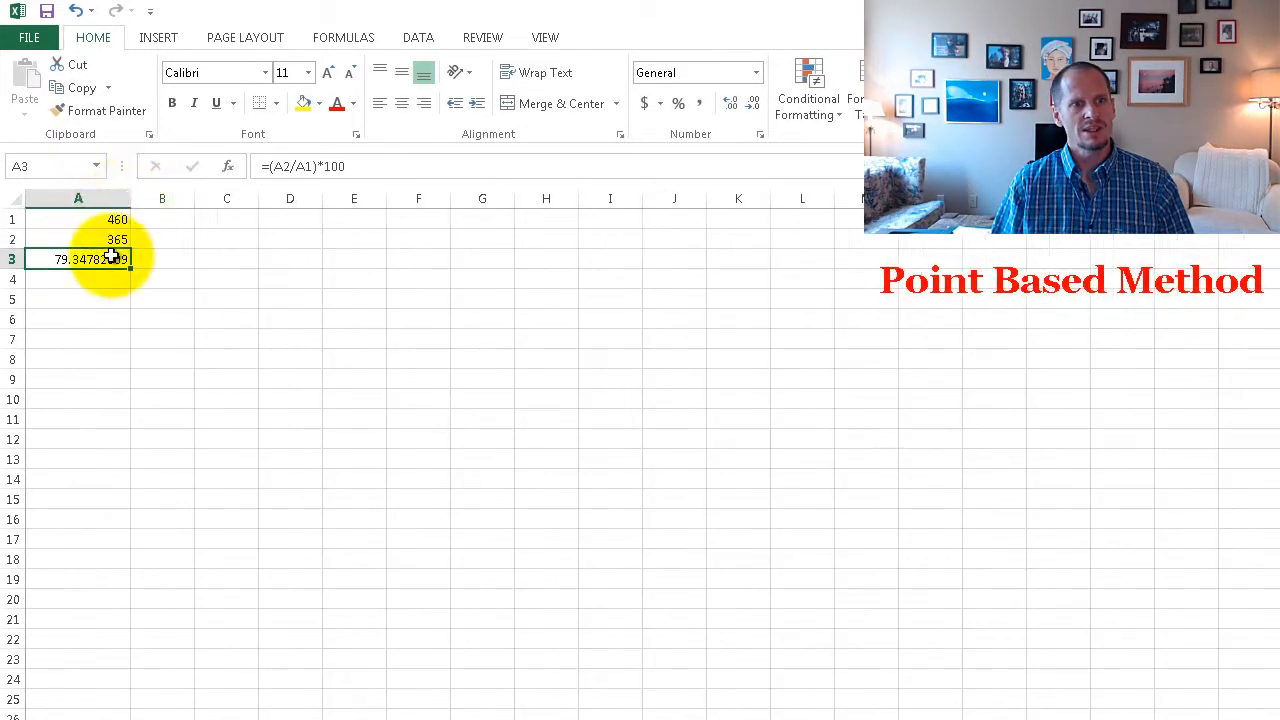
left_click(110, 286)
left_click(113, 257)
left_click(120, 239)
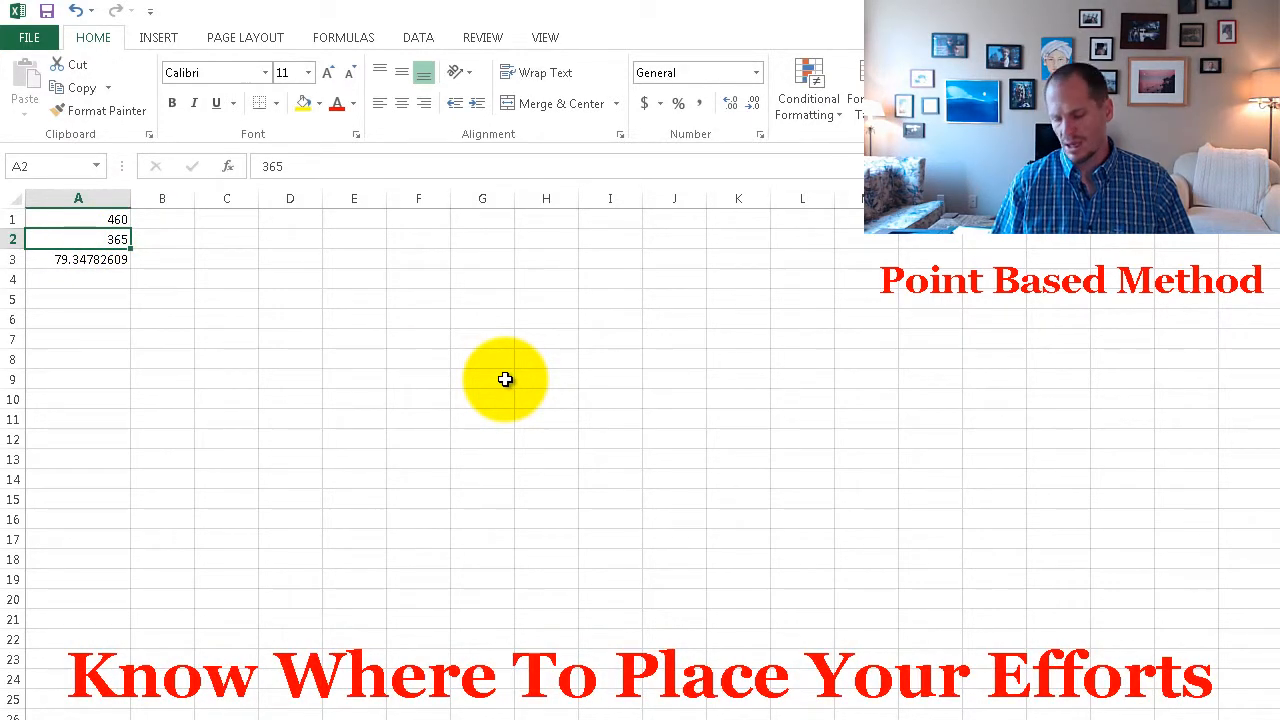
type("370")
key("Return")
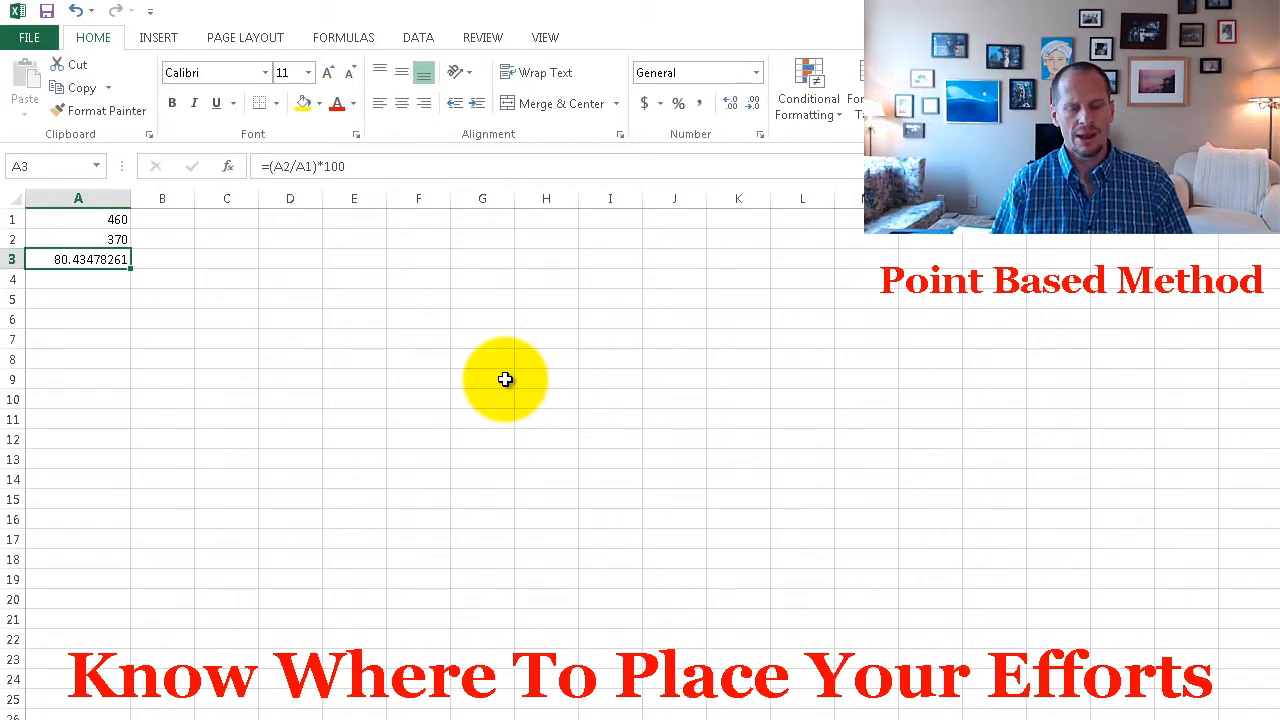
Try 420 and 410 in turn as the earned points in A2.
key("Up")
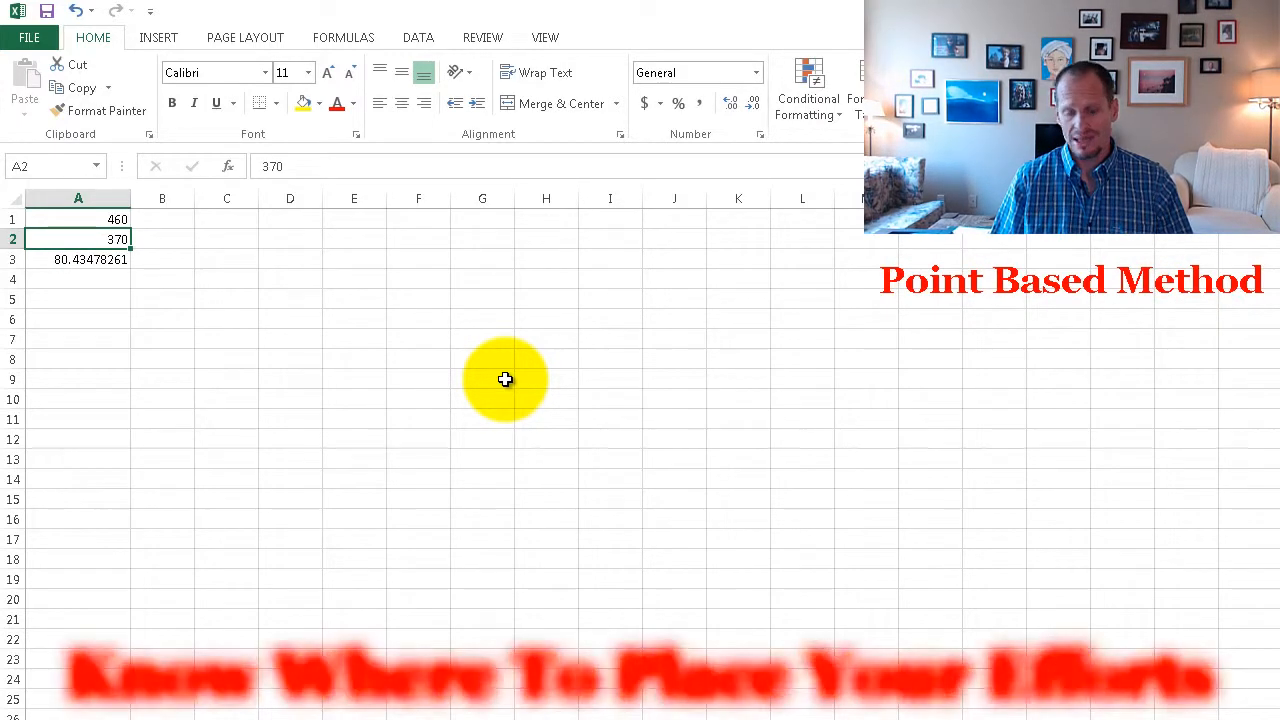
type("420")
key("Return")
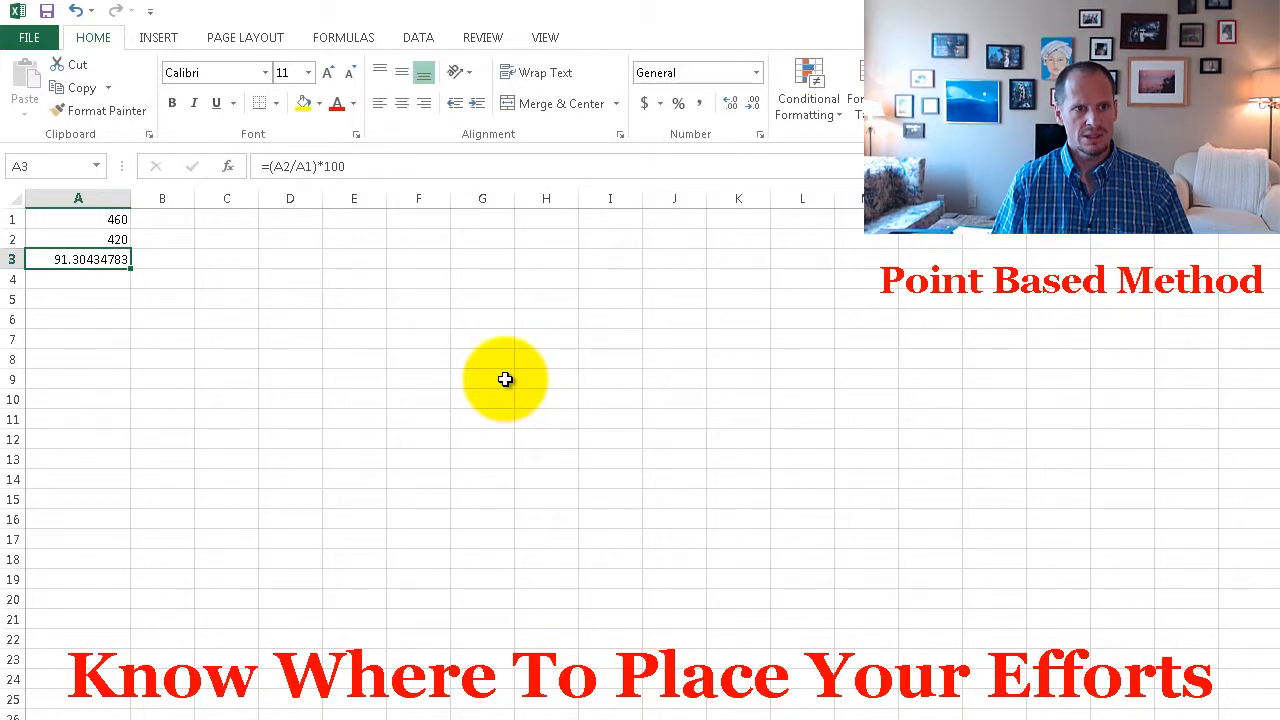
key("Up")
type("410")
key("Return")
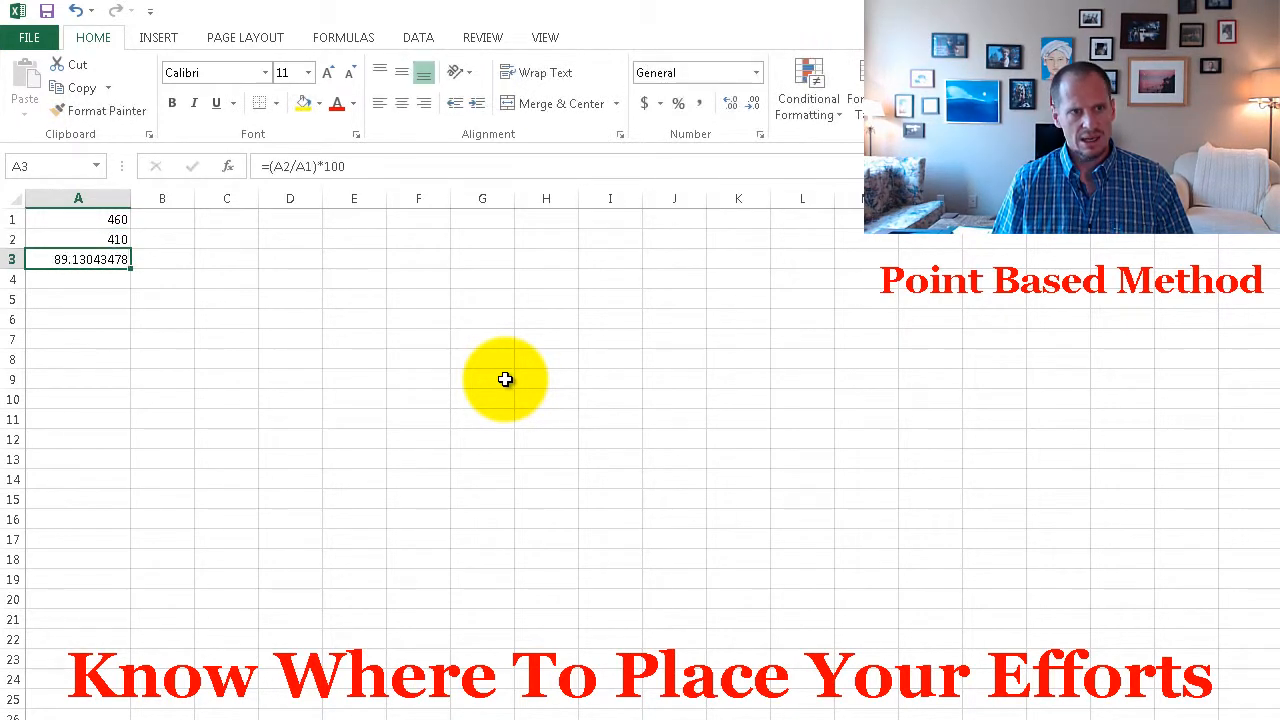
Set the earned points in A2 to 415 and select the points total in A1.
key("Up")
type("415")
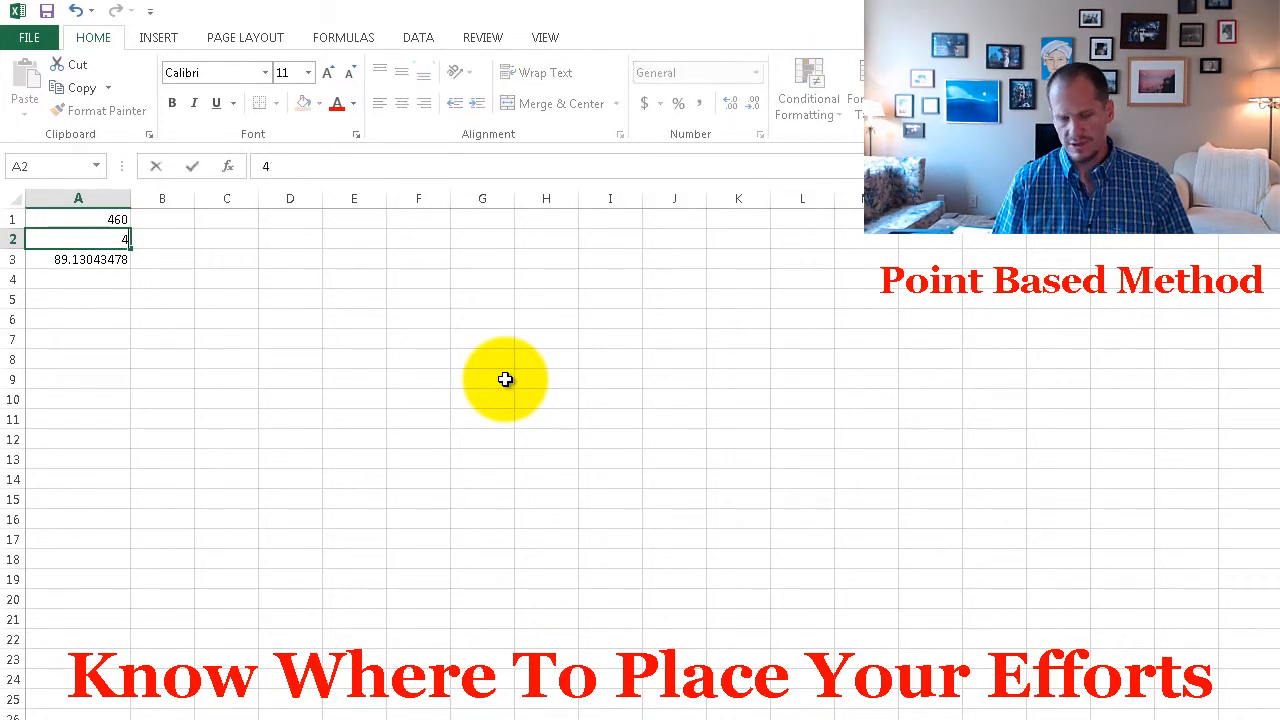
key("Return")
key("Up")
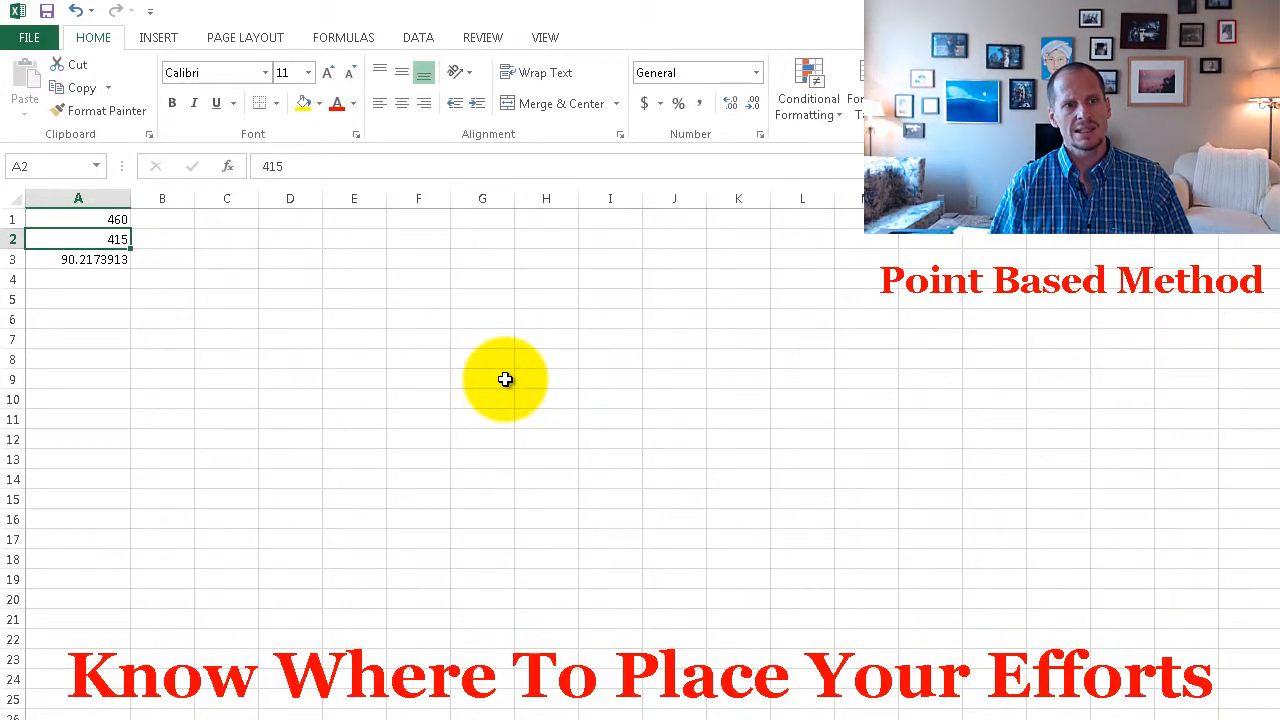
key("Up")
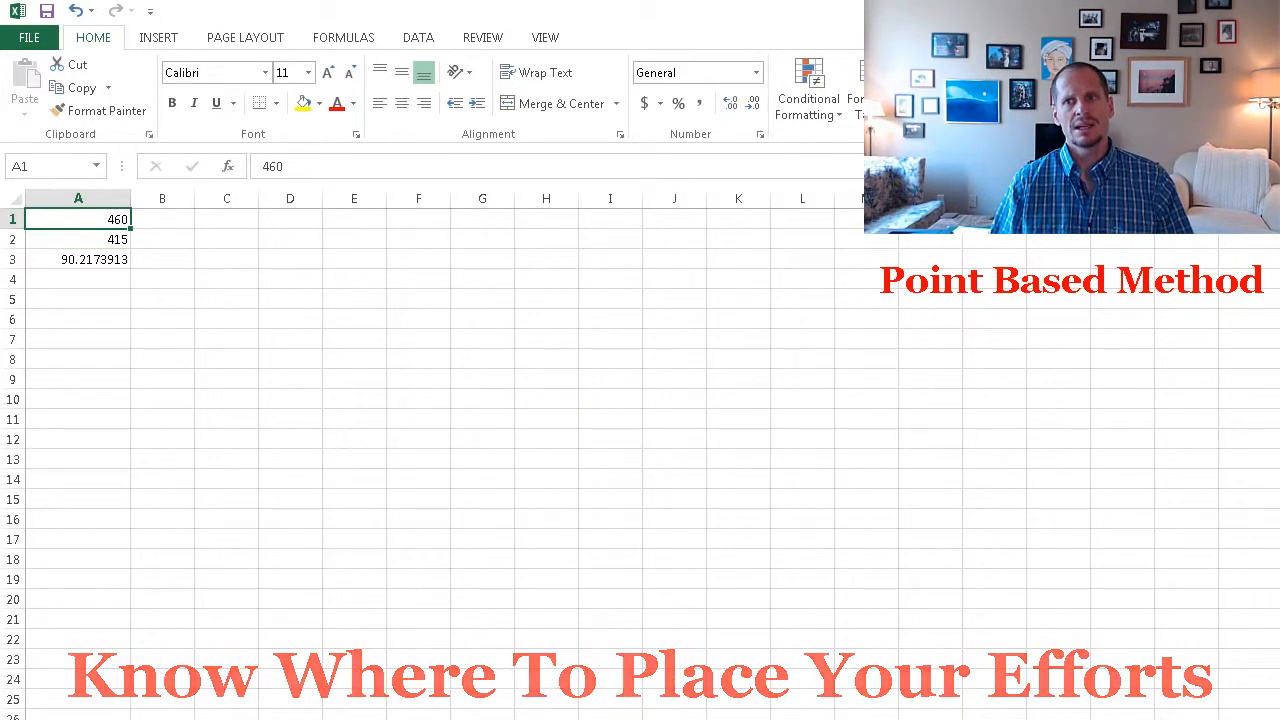
Close the workbook without saving and switch to the MCB 100 course syllabus in the browser.
key("alt+F4")
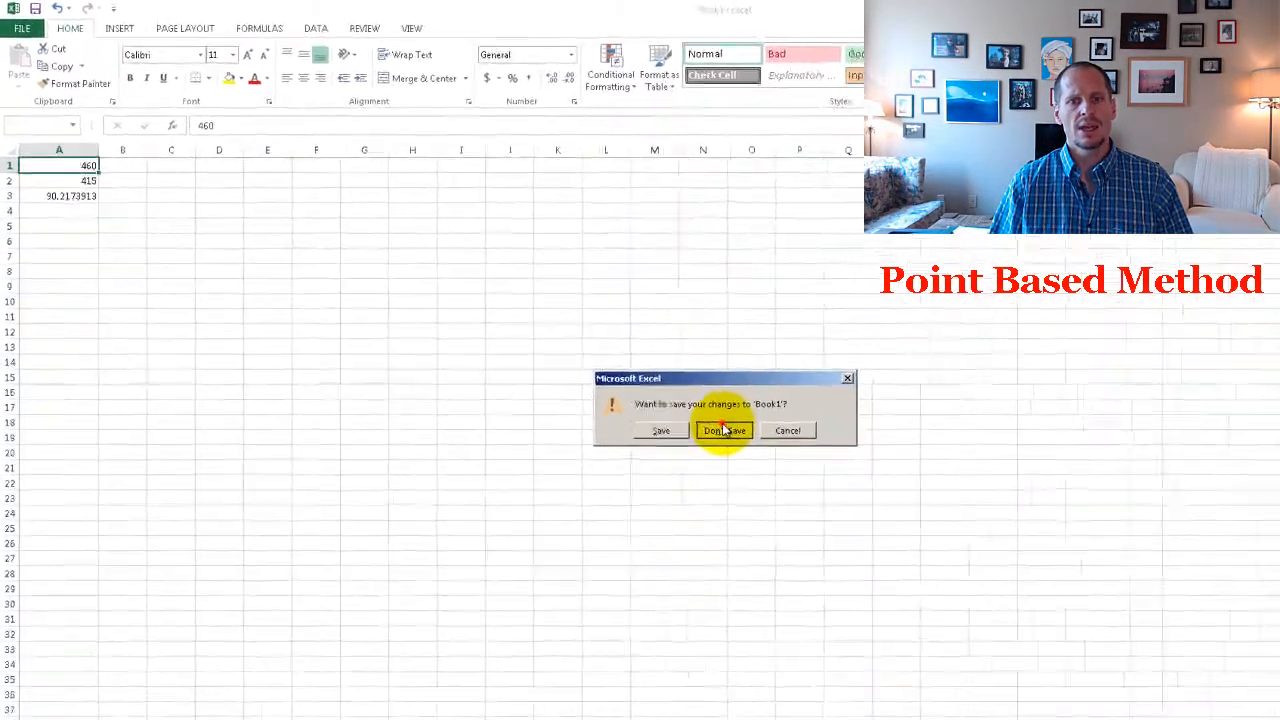
left_click(880, 525)
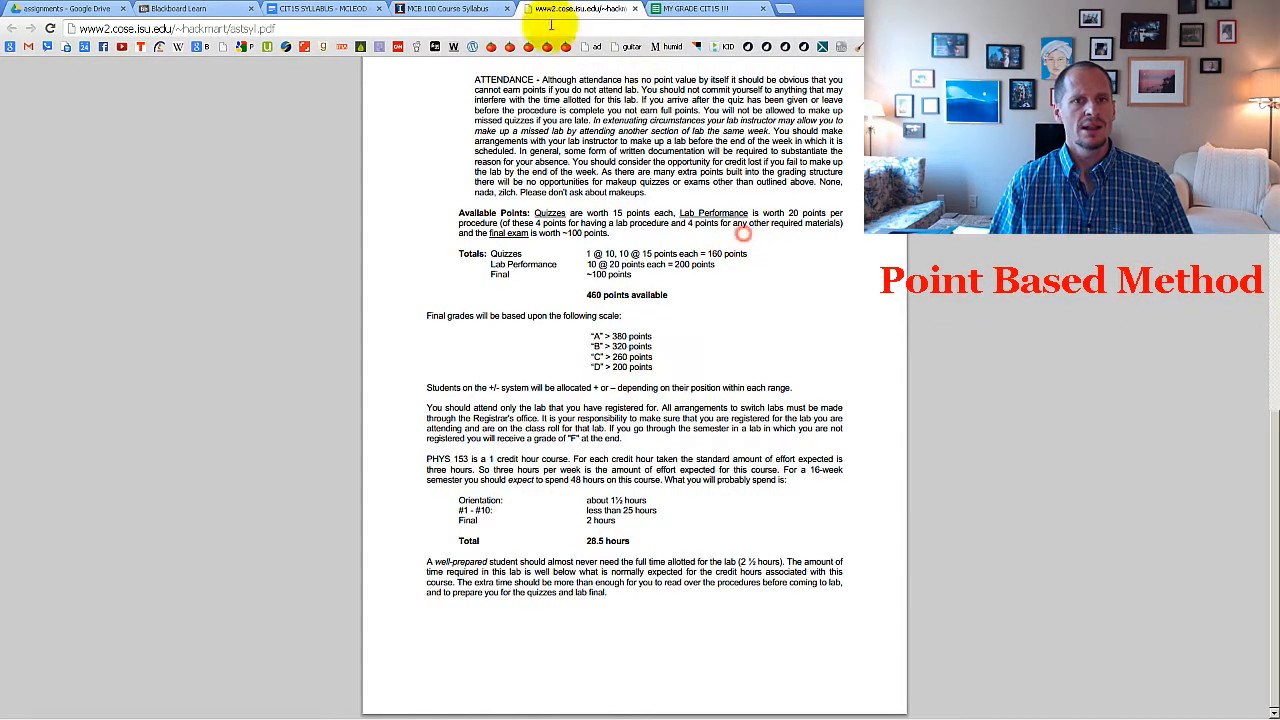
left_click(475, 8)
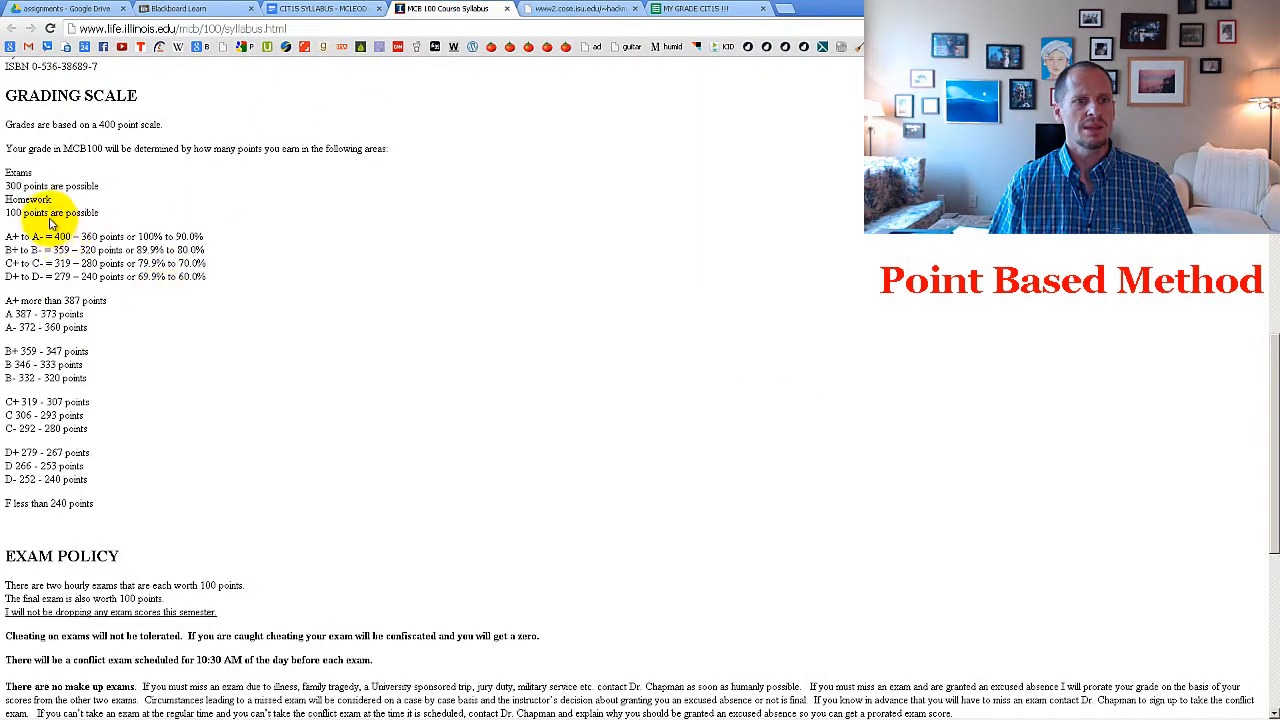
Highlight the exam and homework point totals, close the MCB 100 and astsyl.pdf syllabi, and switch to the CIT15 syllabus.
left_click_drag(14, 186, 128, 254)
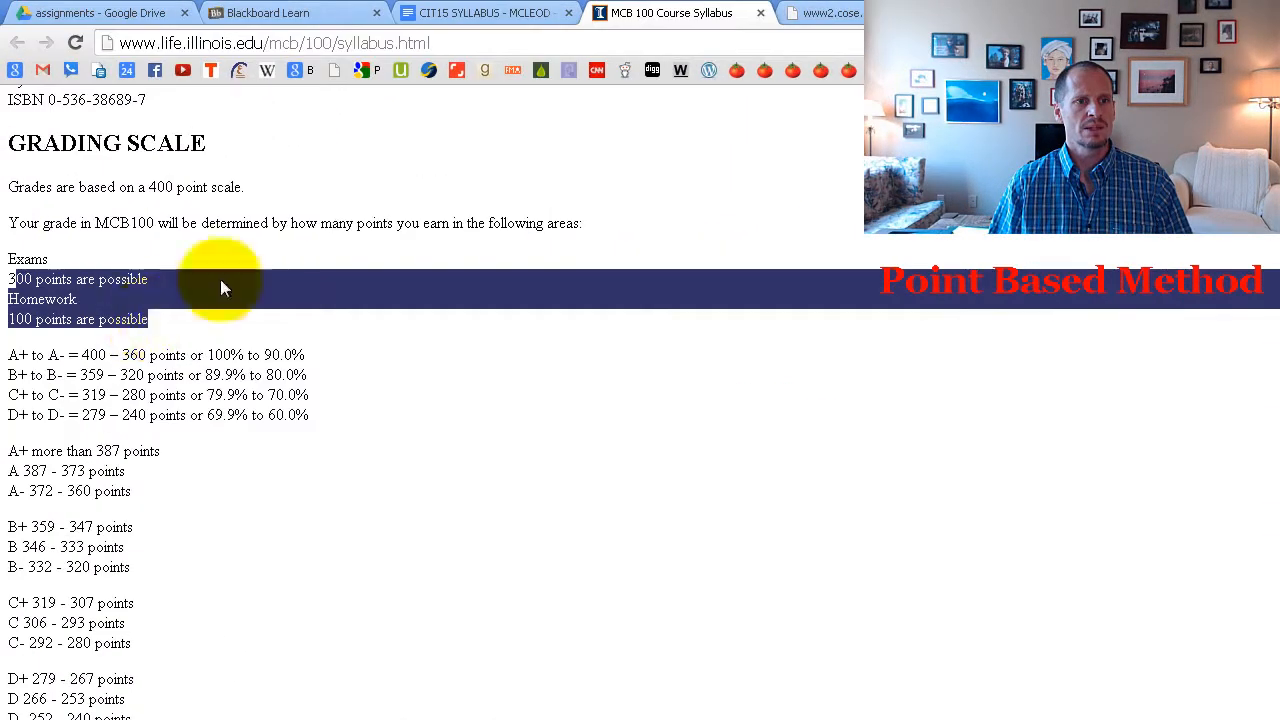
left_click(760, 13)
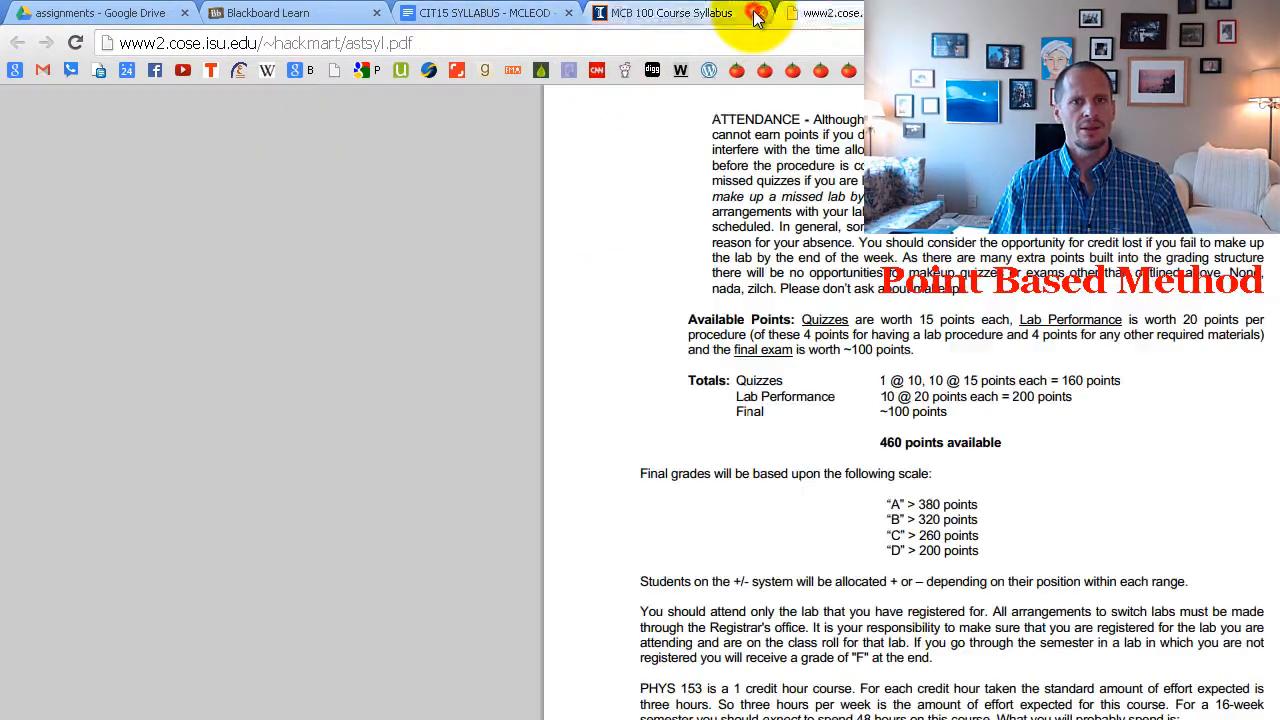
left_click(758, 13)
left_click(486, 13)
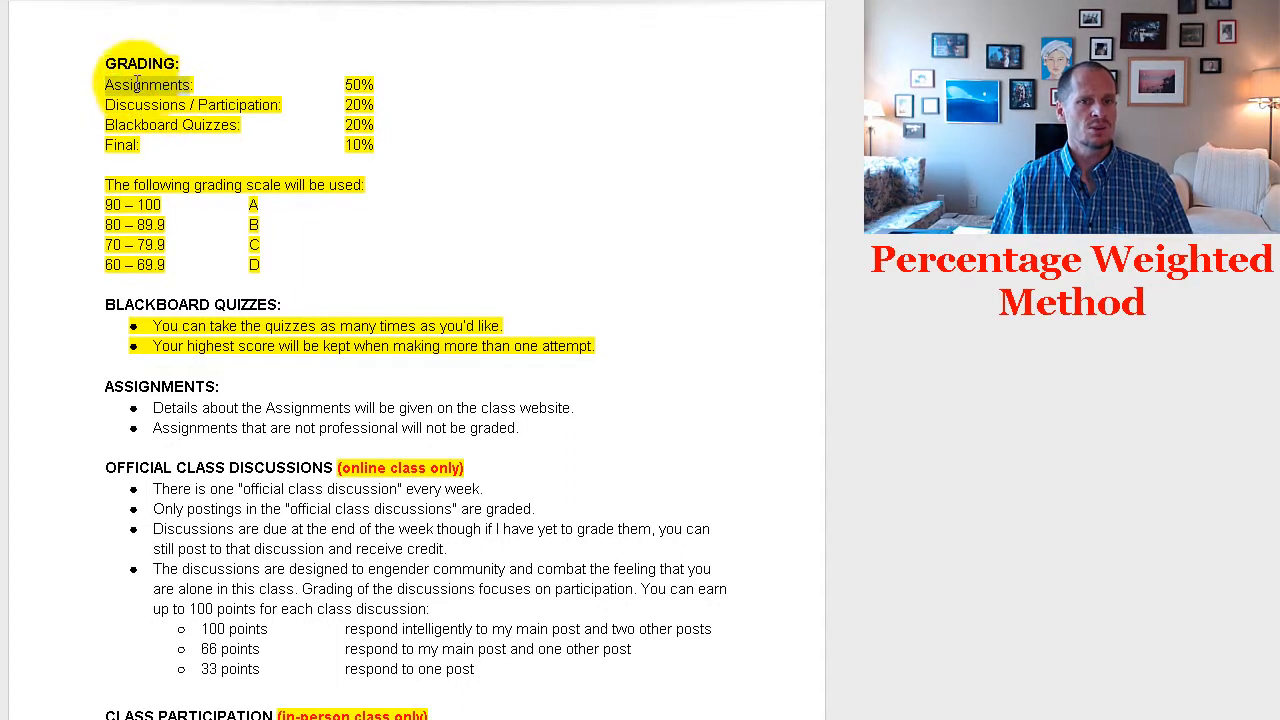
Review the categories in the GRADING section, including Discussions / Participation and Final, and the percentage weight for Assignments.
left_click_drag(108, 108, 281, 108)
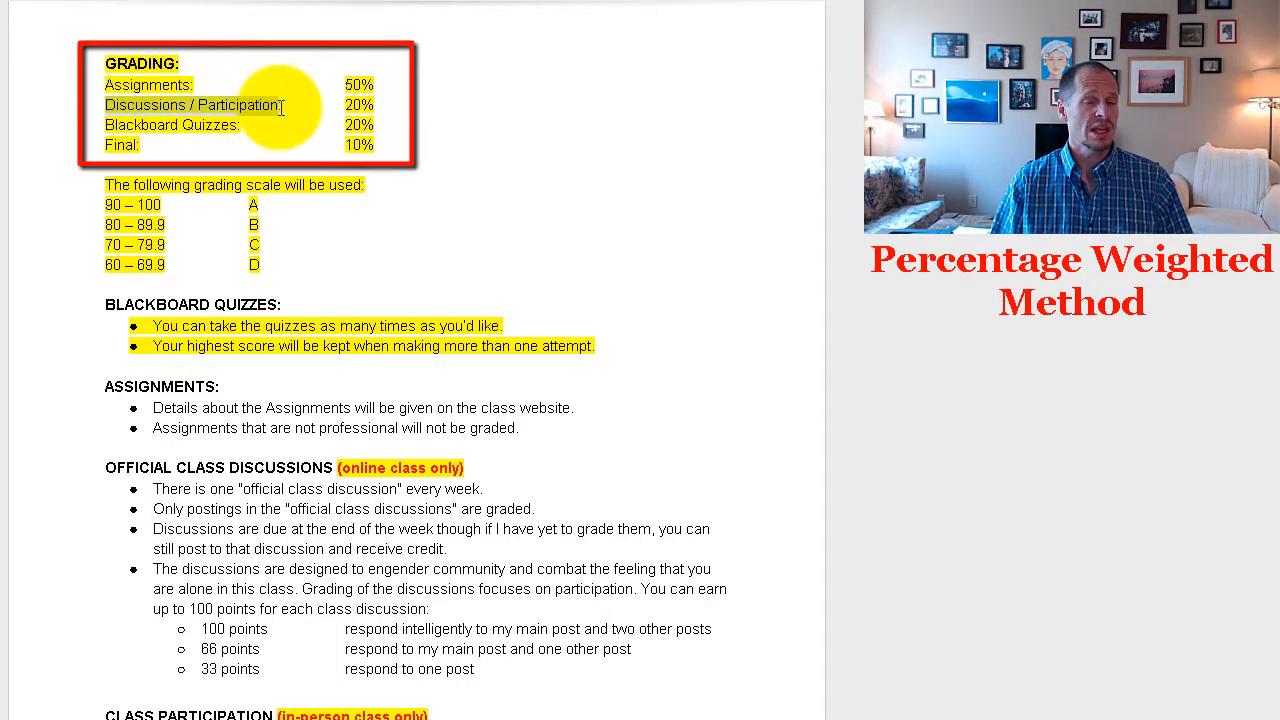
left_click(157, 107)
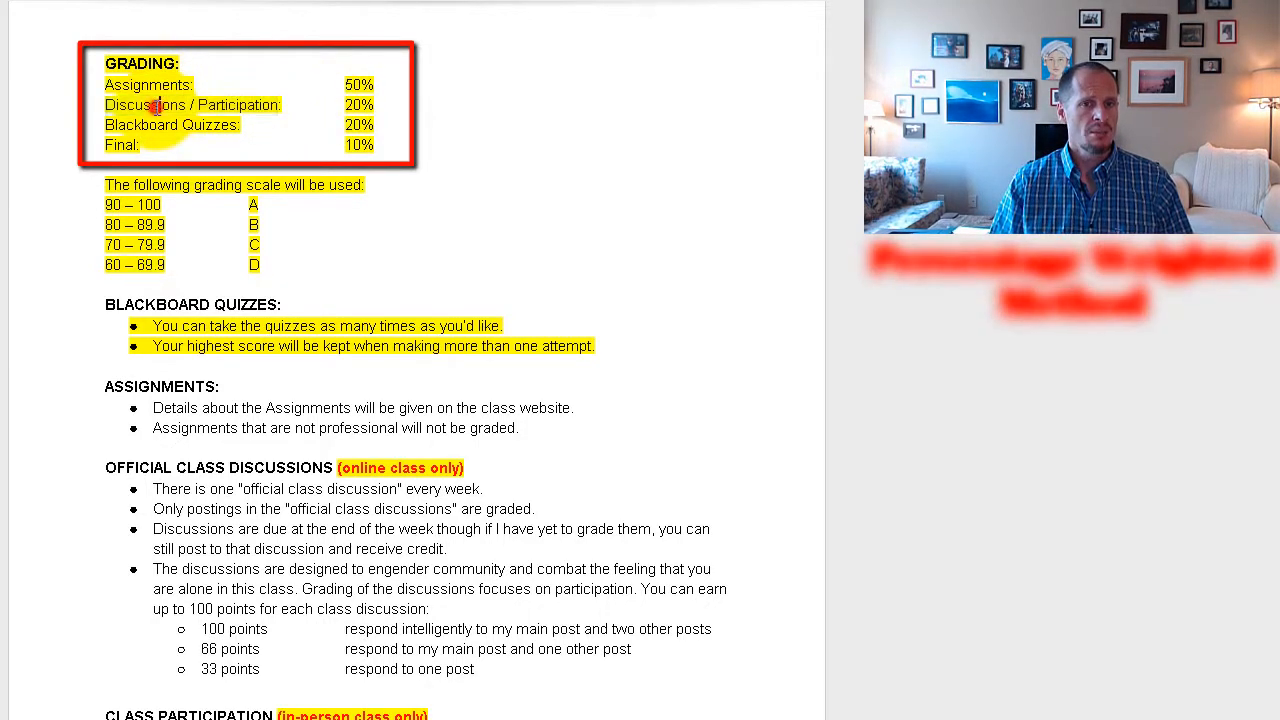
double_click(229, 105)
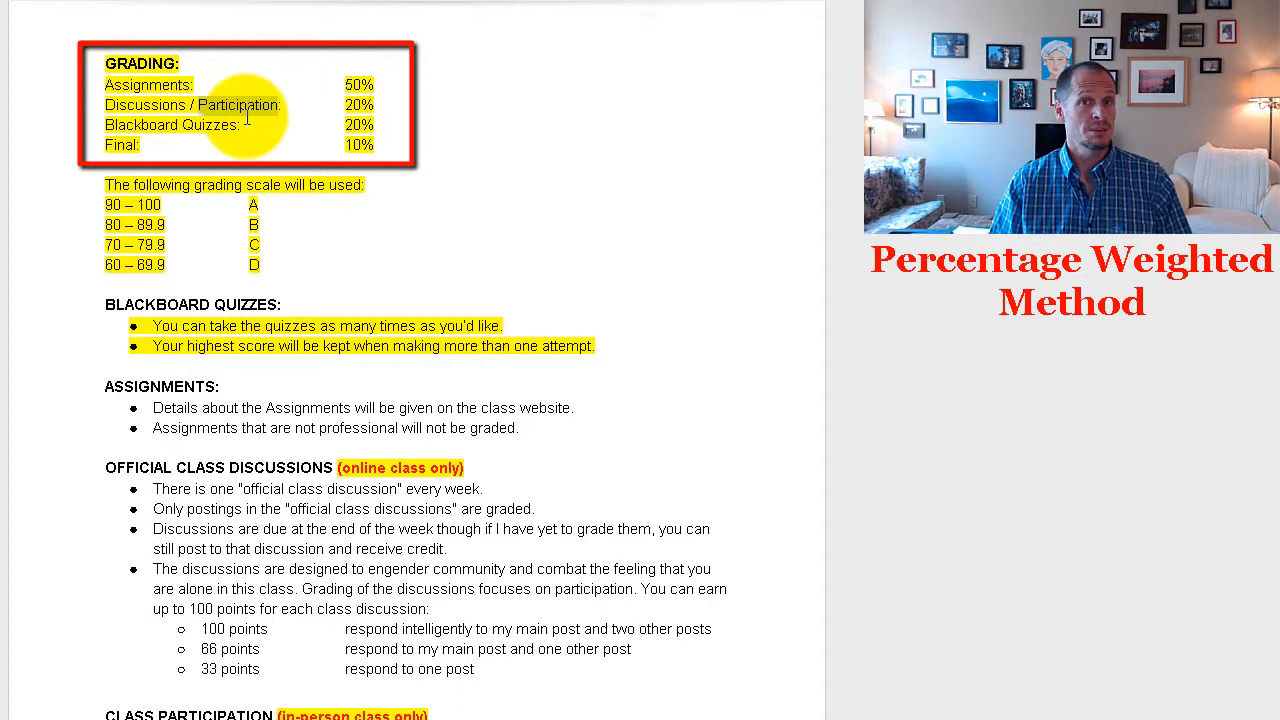
left_click(195, 131)
double_click(124, 144)
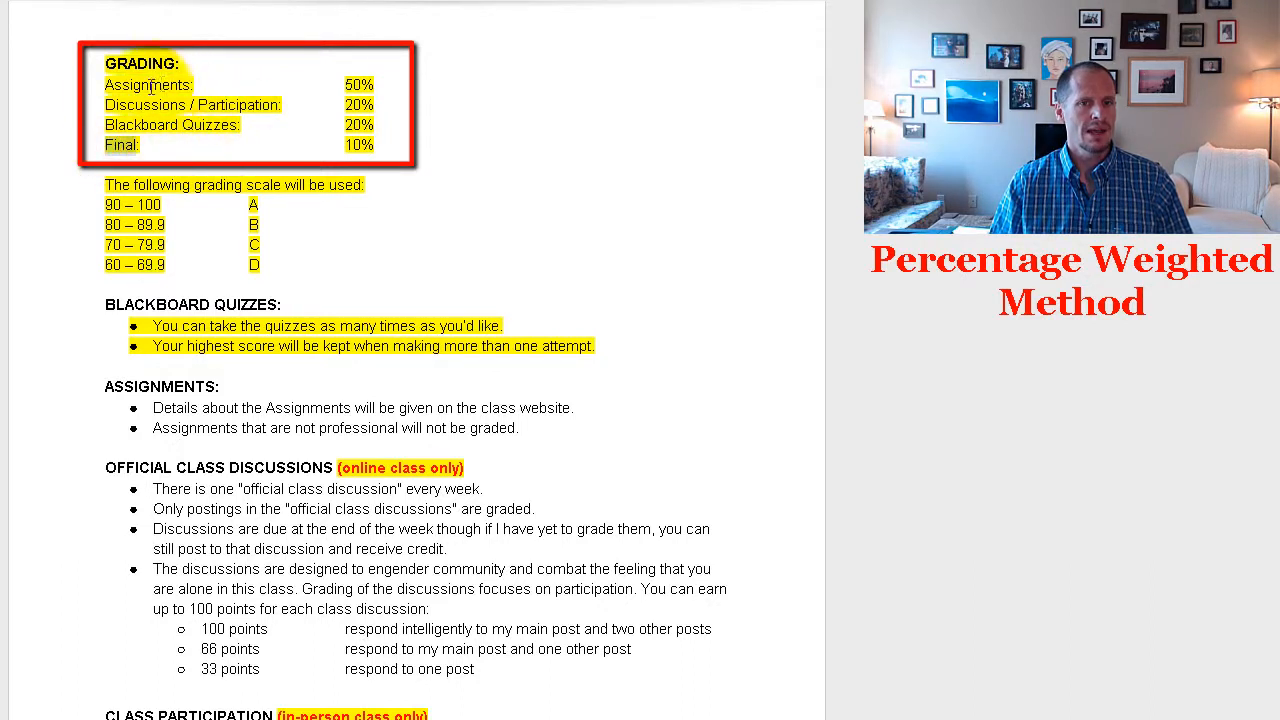
double_click(355, 85)
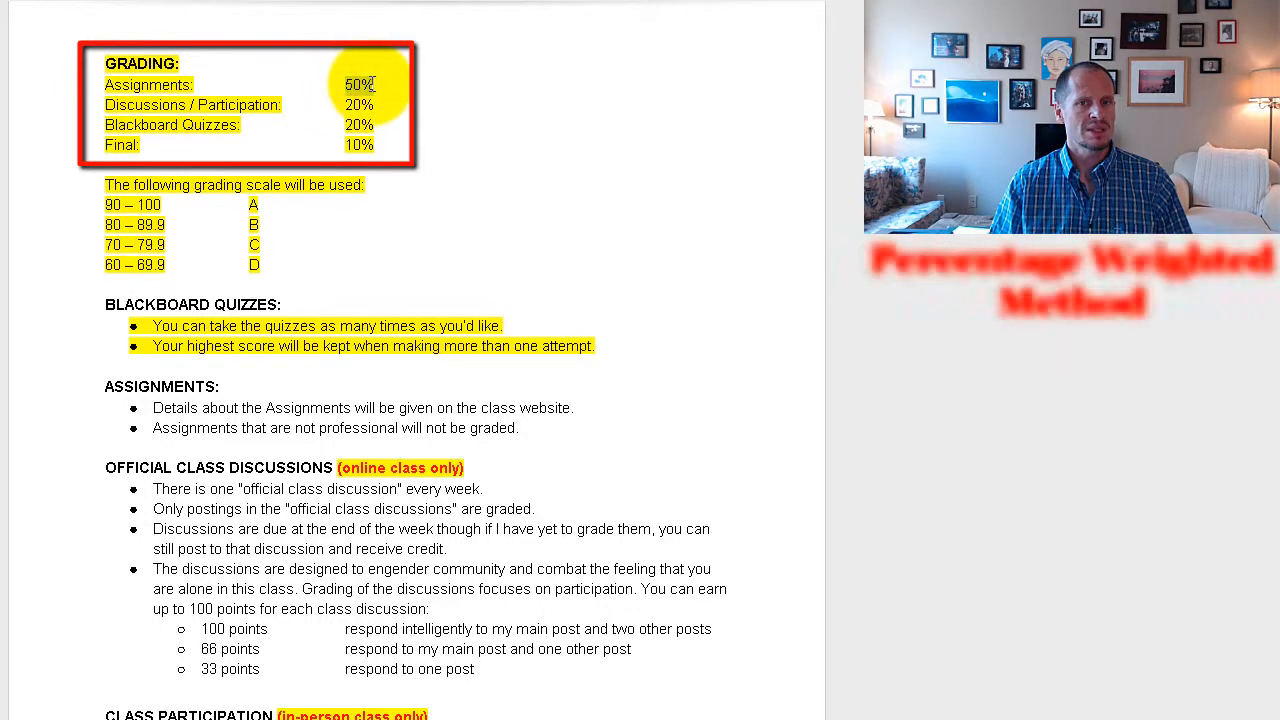
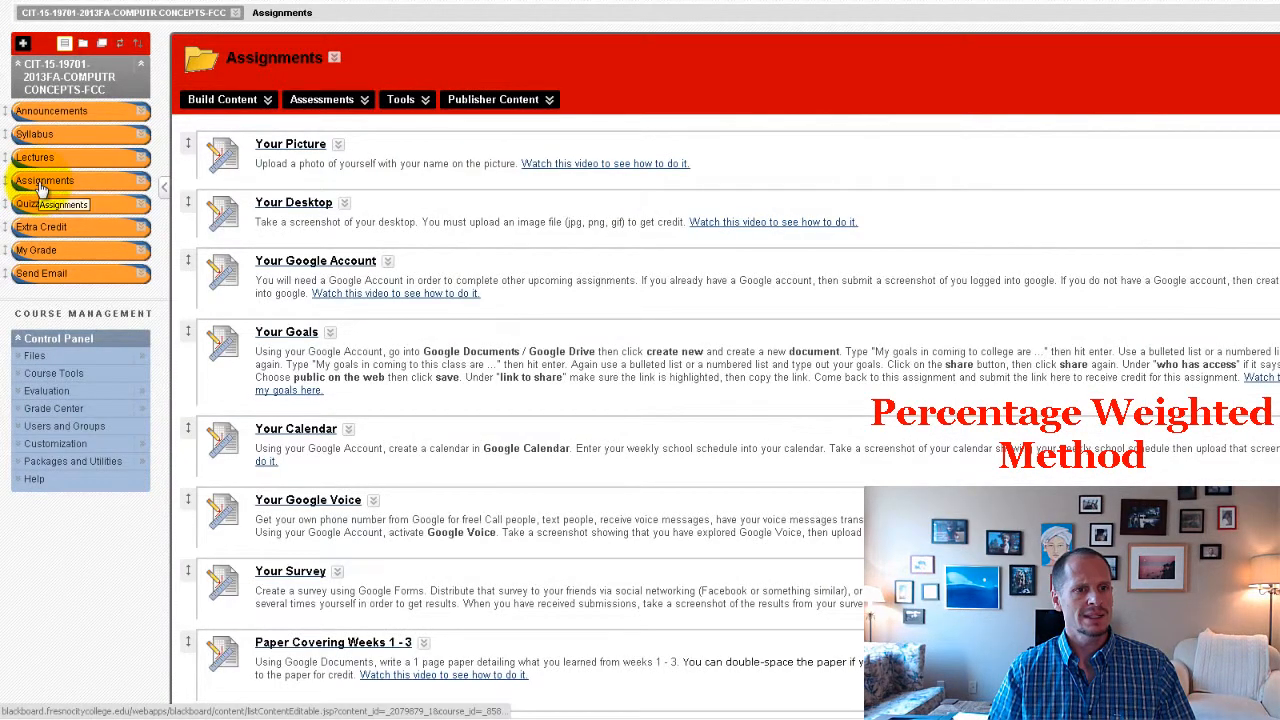
Open the helper file linked in the Your Grade assignment and look through its list of grade categories.
scroll(466, 449, "down", 5)
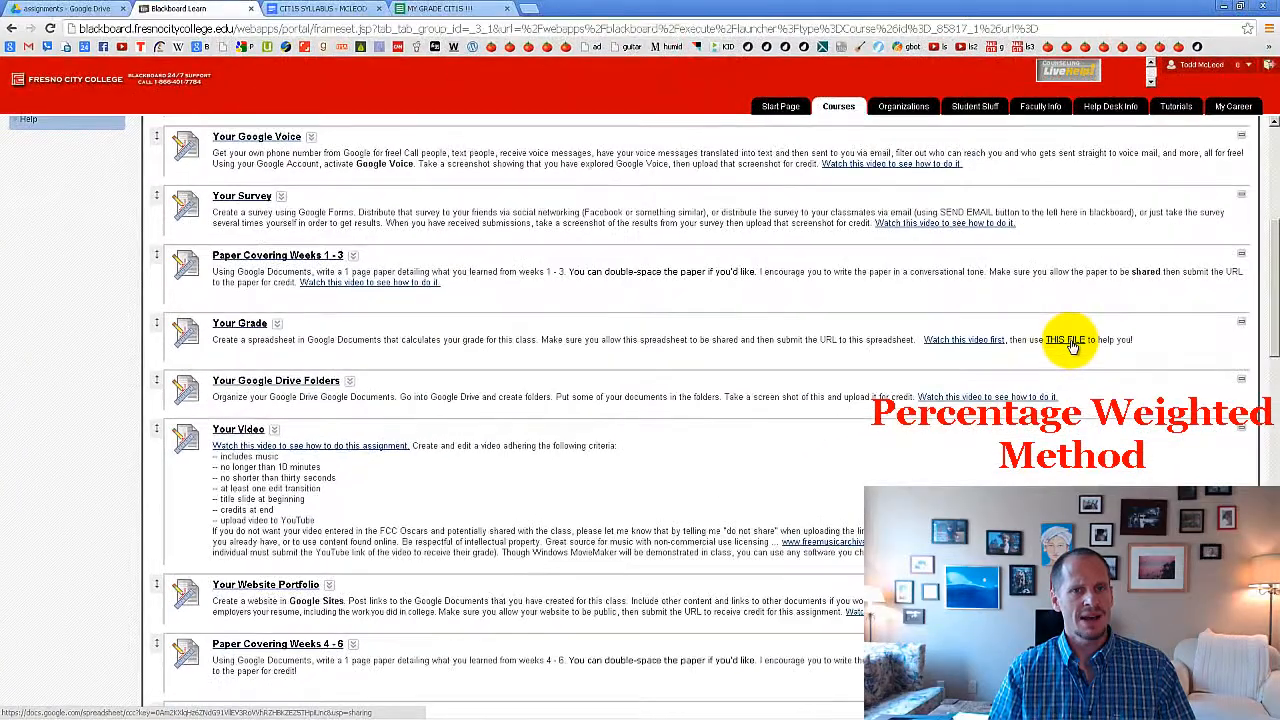
left_click(1070, 340)
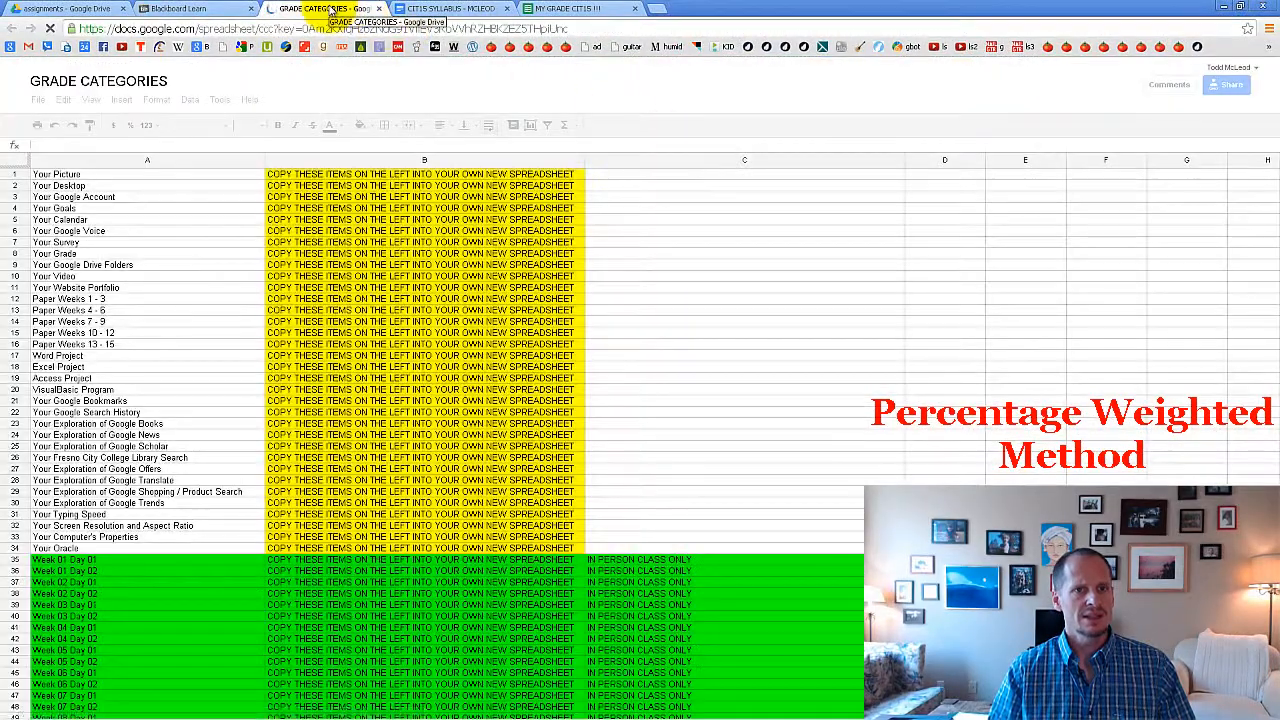
left_click(131, 254)
left_click(117, 309)
left_click(112, 389)
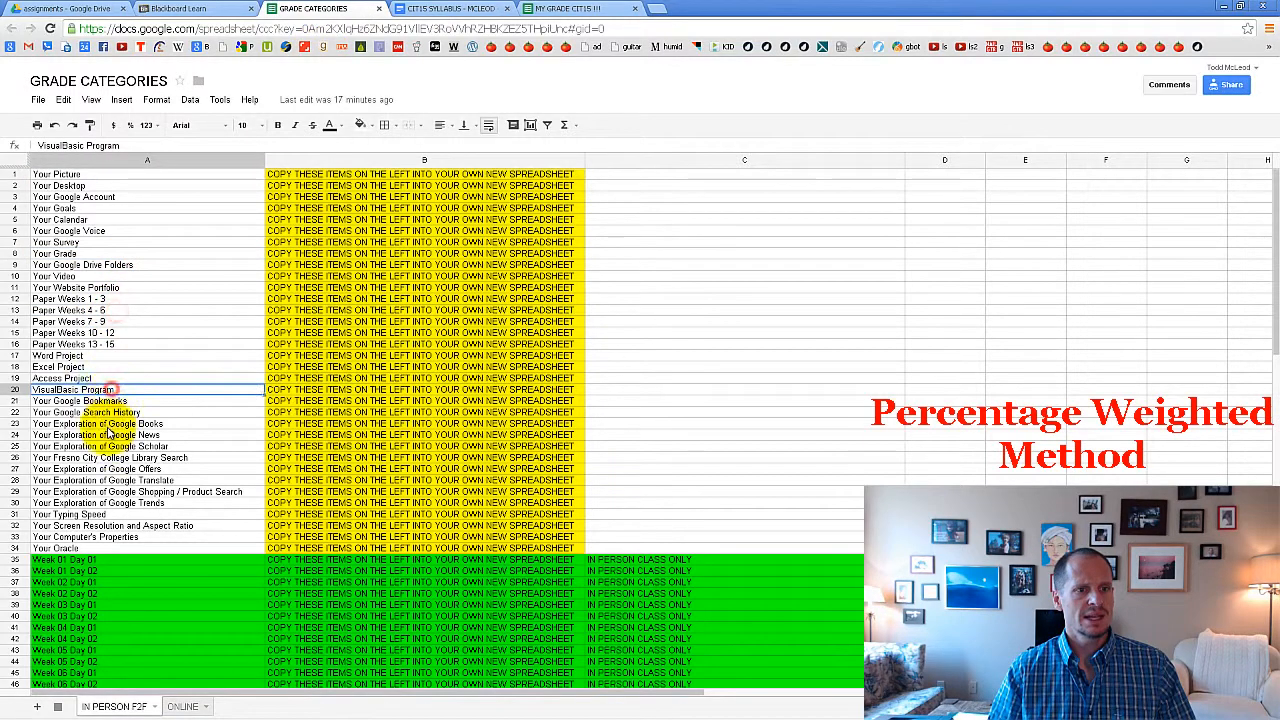
left_click(110, 426)
scroll(110, 420, "down", 10)
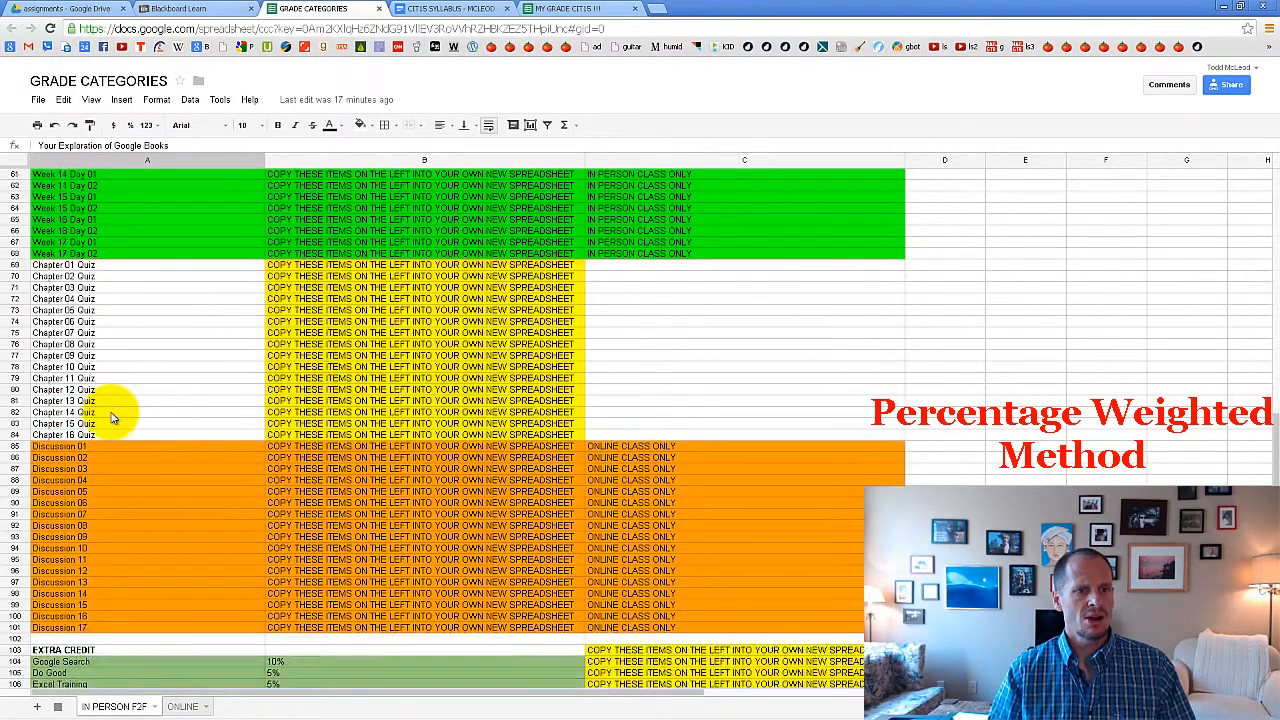
Copy the Chapter 01 to Chapter 16 Quiz names from column A and switch to the MY GRADE CIT15 !!! spreadsheet.
left_click_drag(124, 438, 134, 266)
right_click(141, 300)
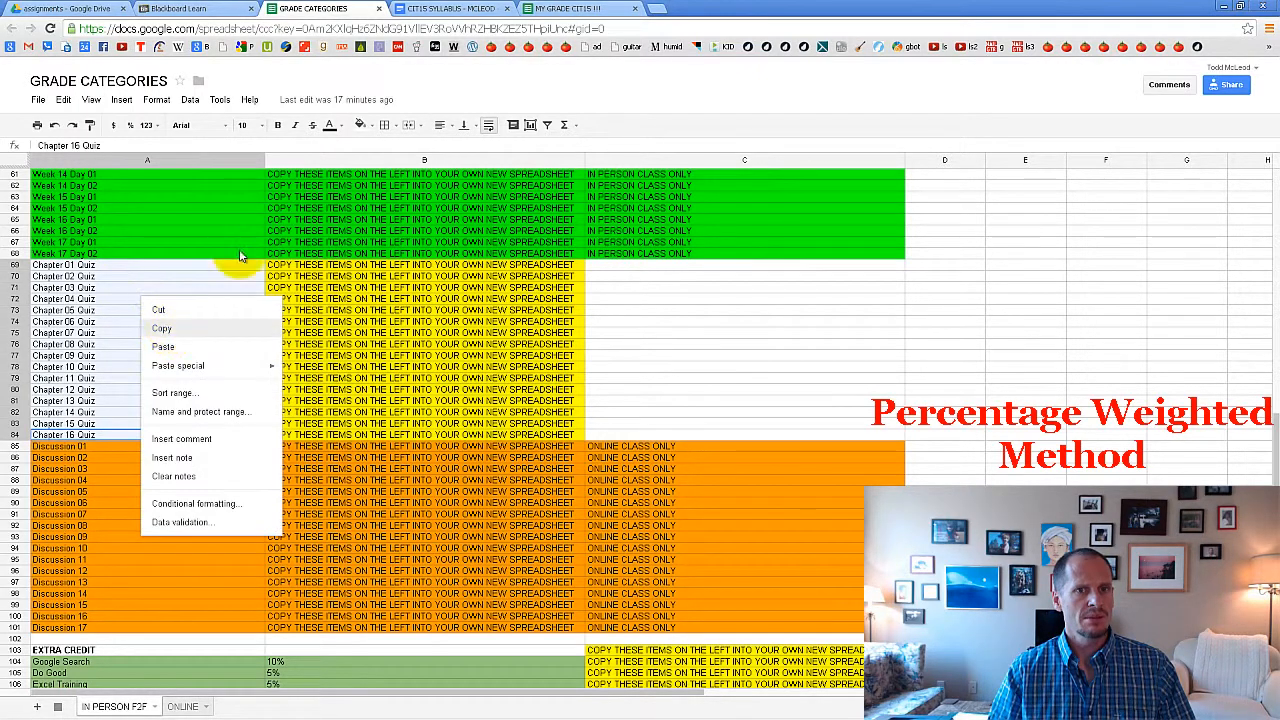
left_click(220, 329)
left_click(568, 8)
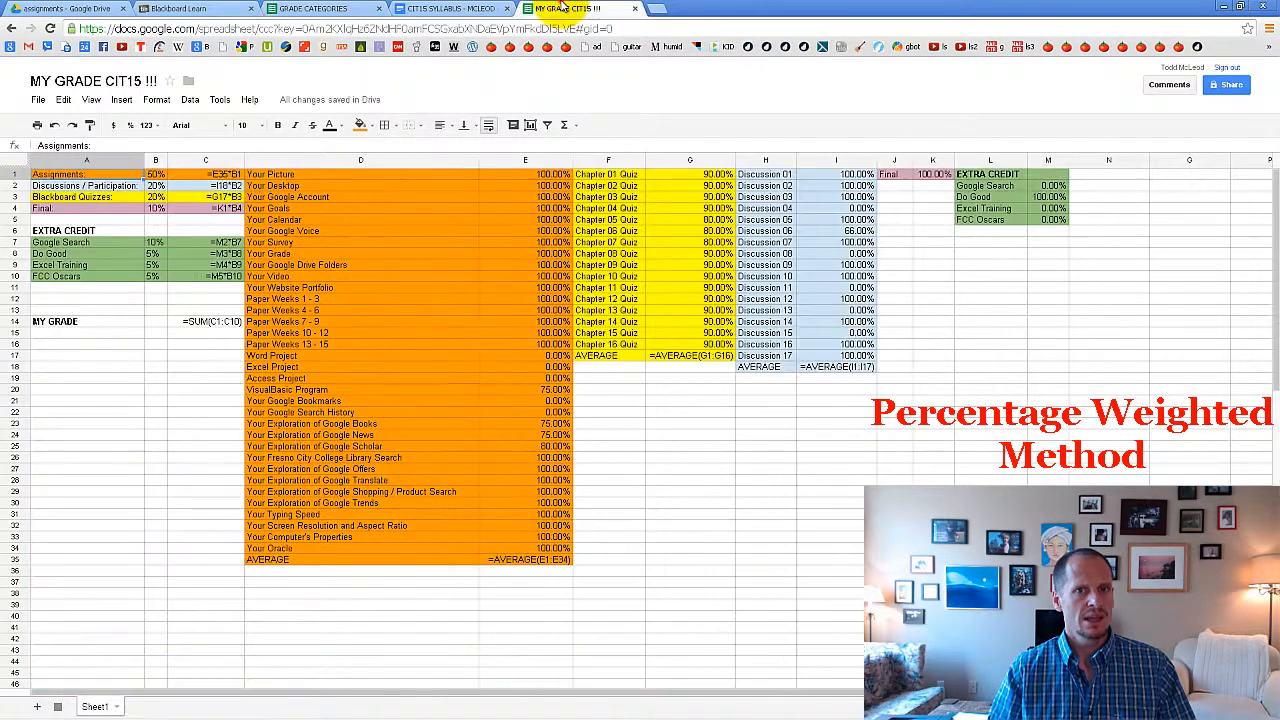
Examine the assignment names listed in column D, from VisualBasic Program to Your Fresno City College Library Search.
left_click(327, 391)
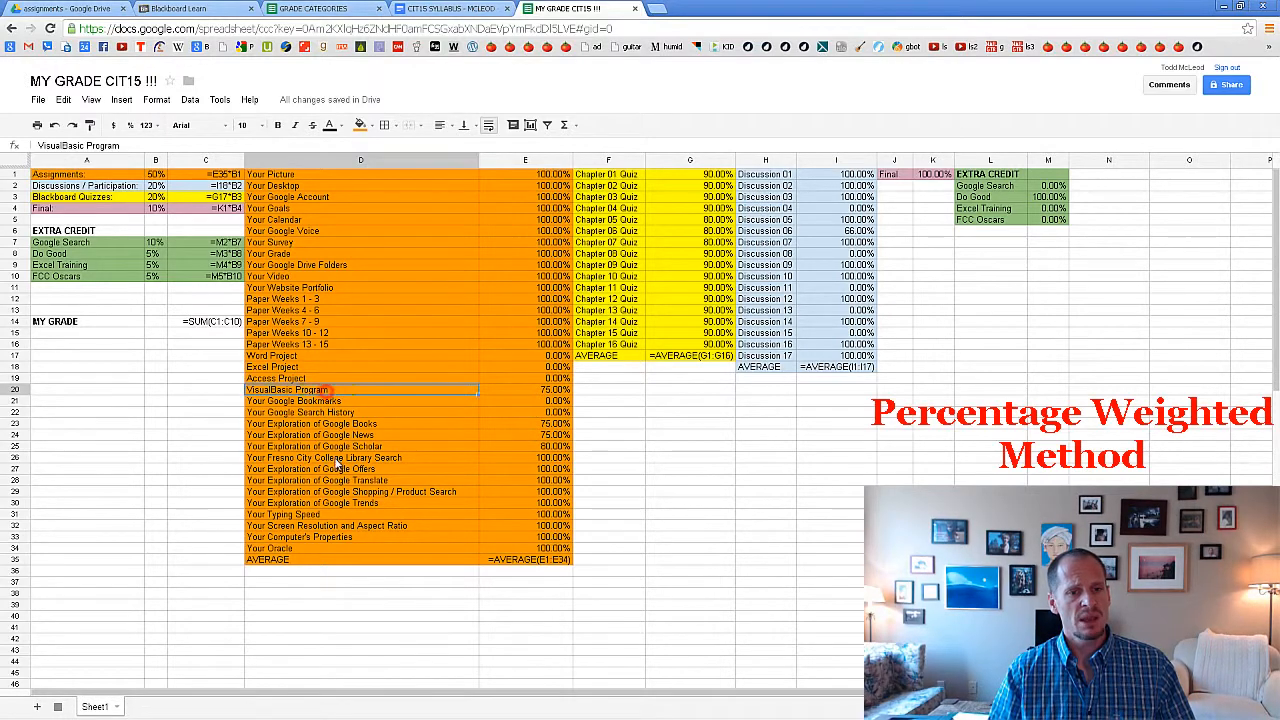
left_click(338, 458)
left_click(335, 435)
left_click(340, 412)
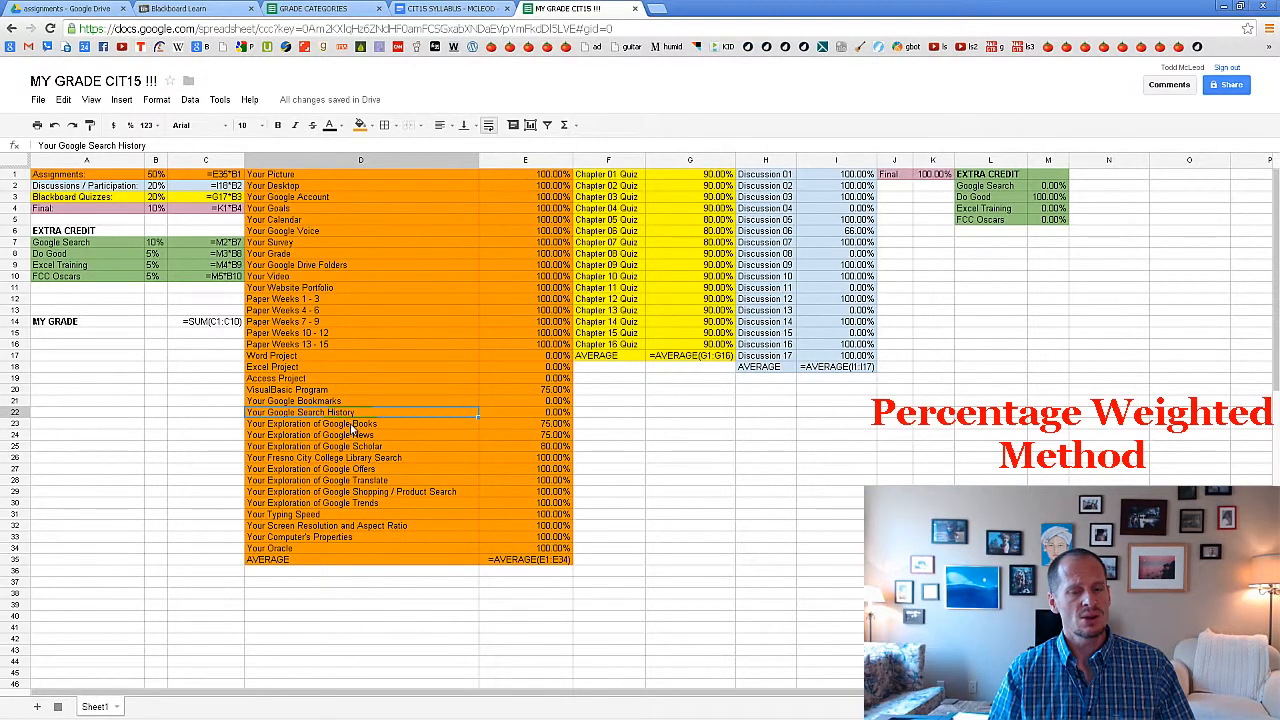
left_click(348, 458)
left_click(345, 436)
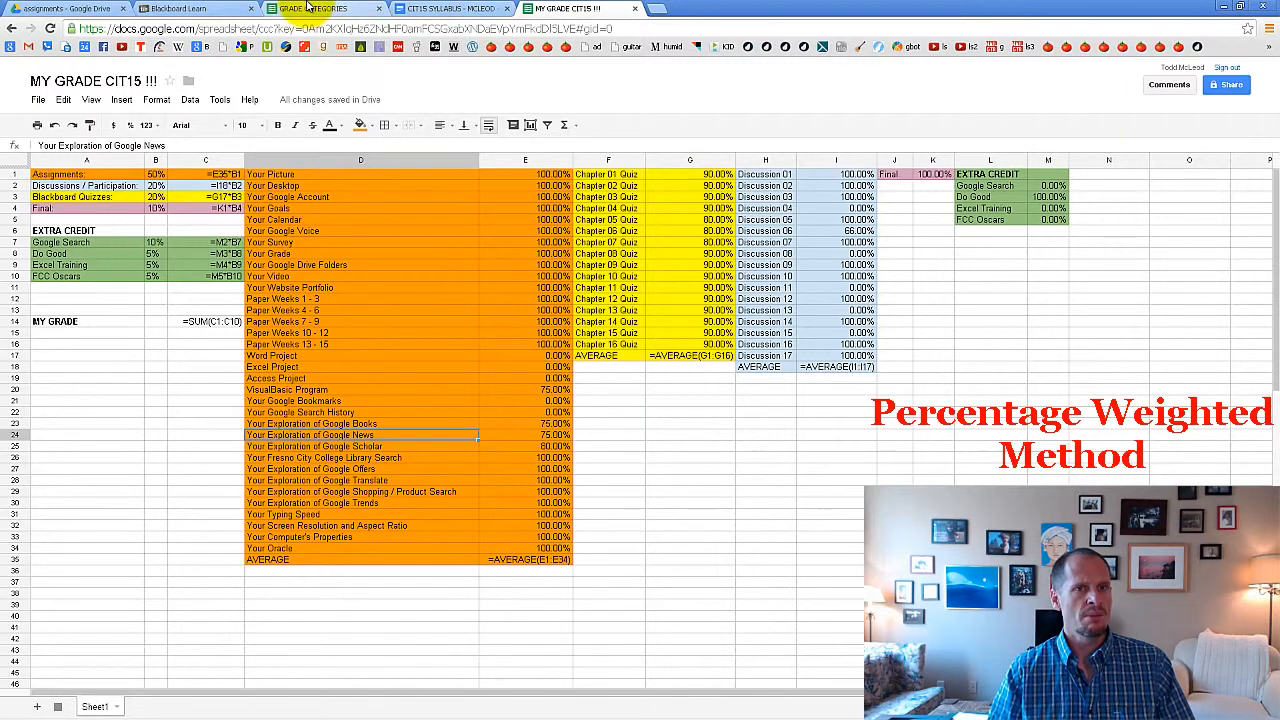
Compare the GRADE CATEGORIES list with the MY GRADE CIT15 !!! layout and recheck the Your Grade assignment in Blackboard.
left_click(305, 9)
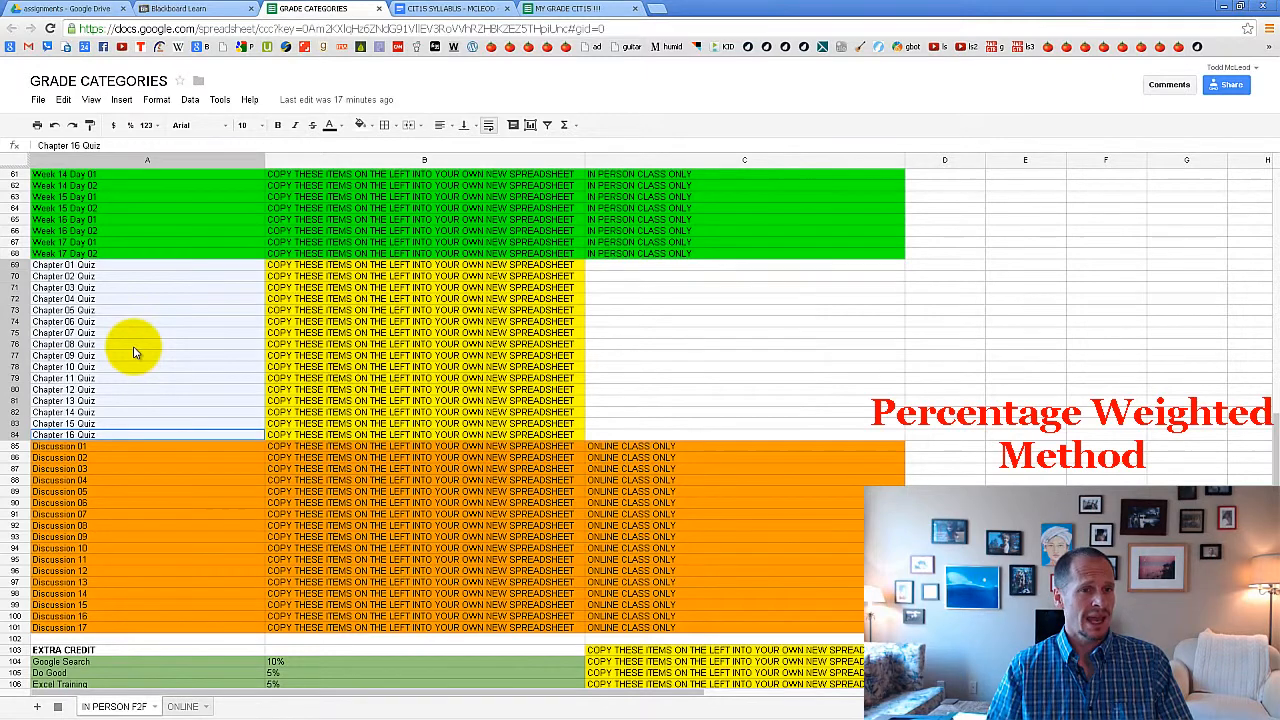
scroll(134, 353, "up", 20)
left_click(136, 313)
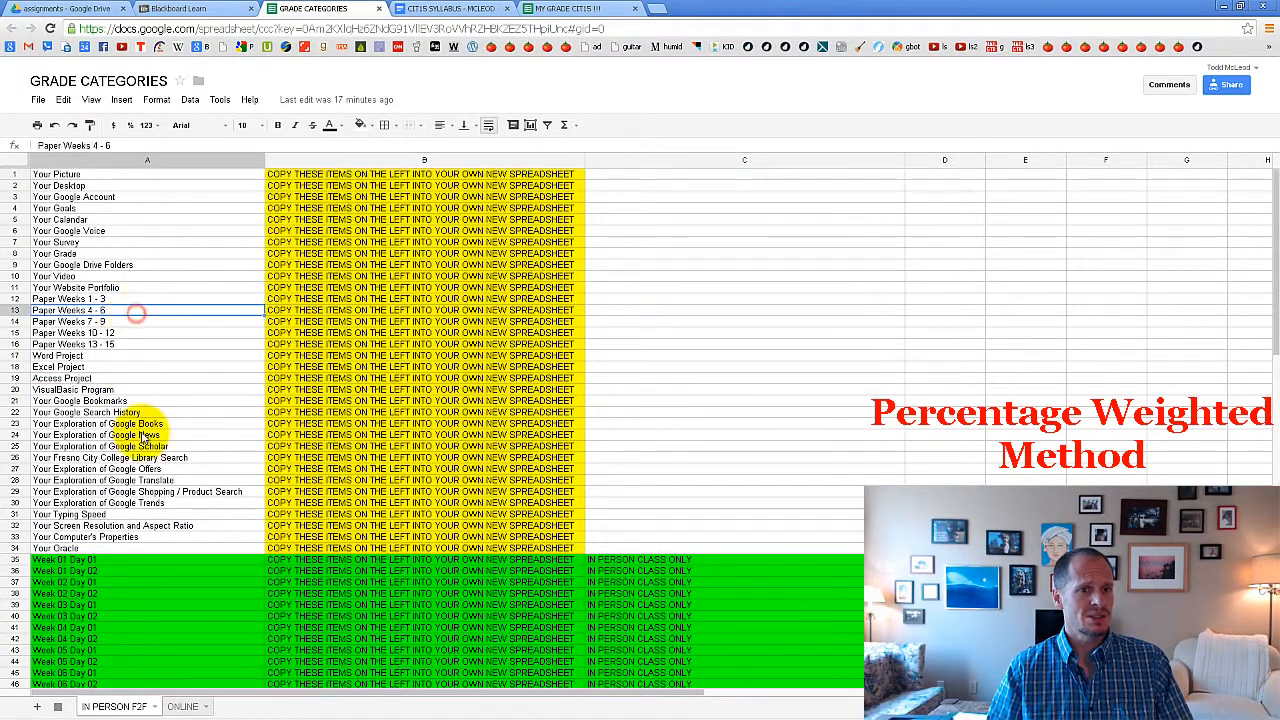
left_click(143, 437)
left_click(568, 9)
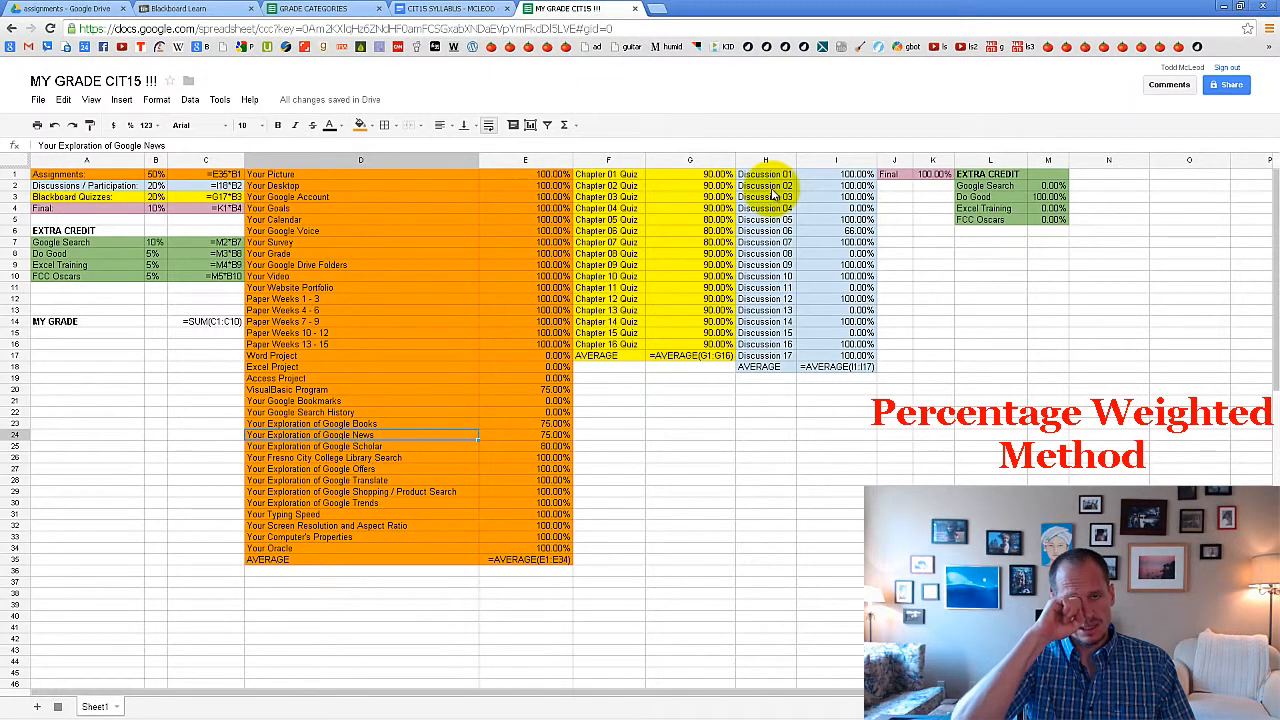
left_click(318, 9)
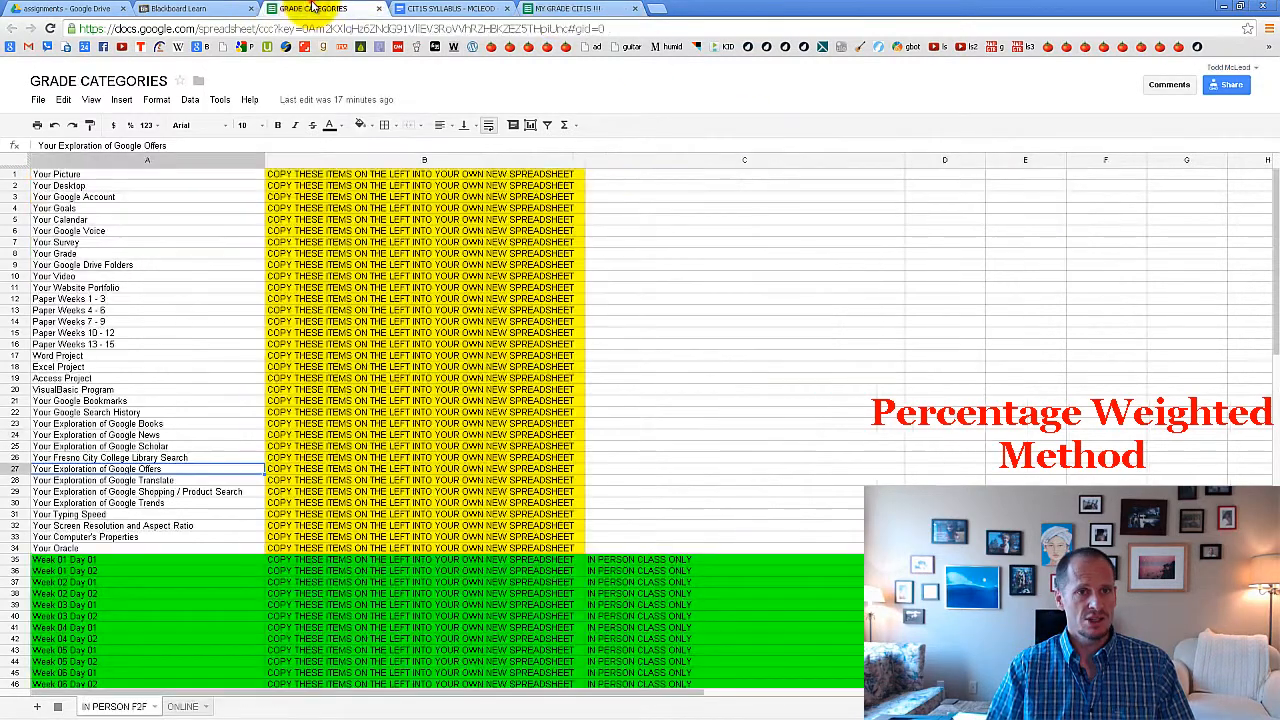
left_click(218, 9)
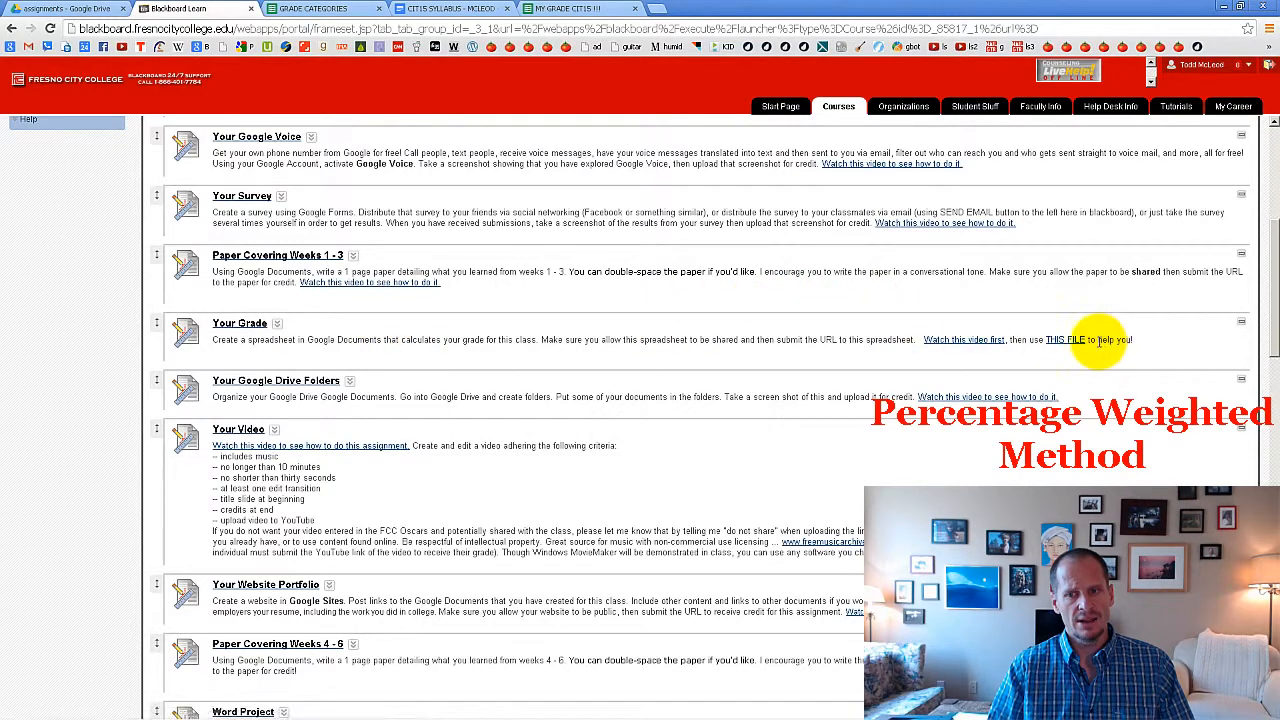
left_click(313, 8)
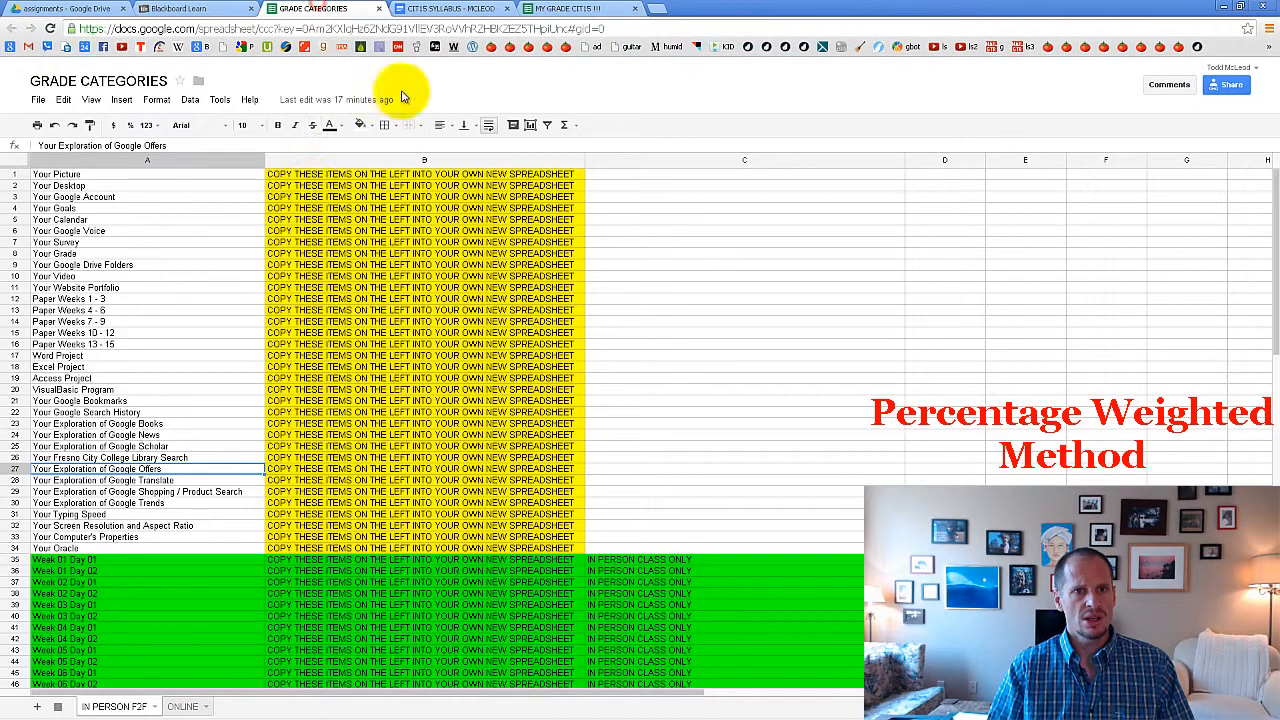
left_click(568, 8)
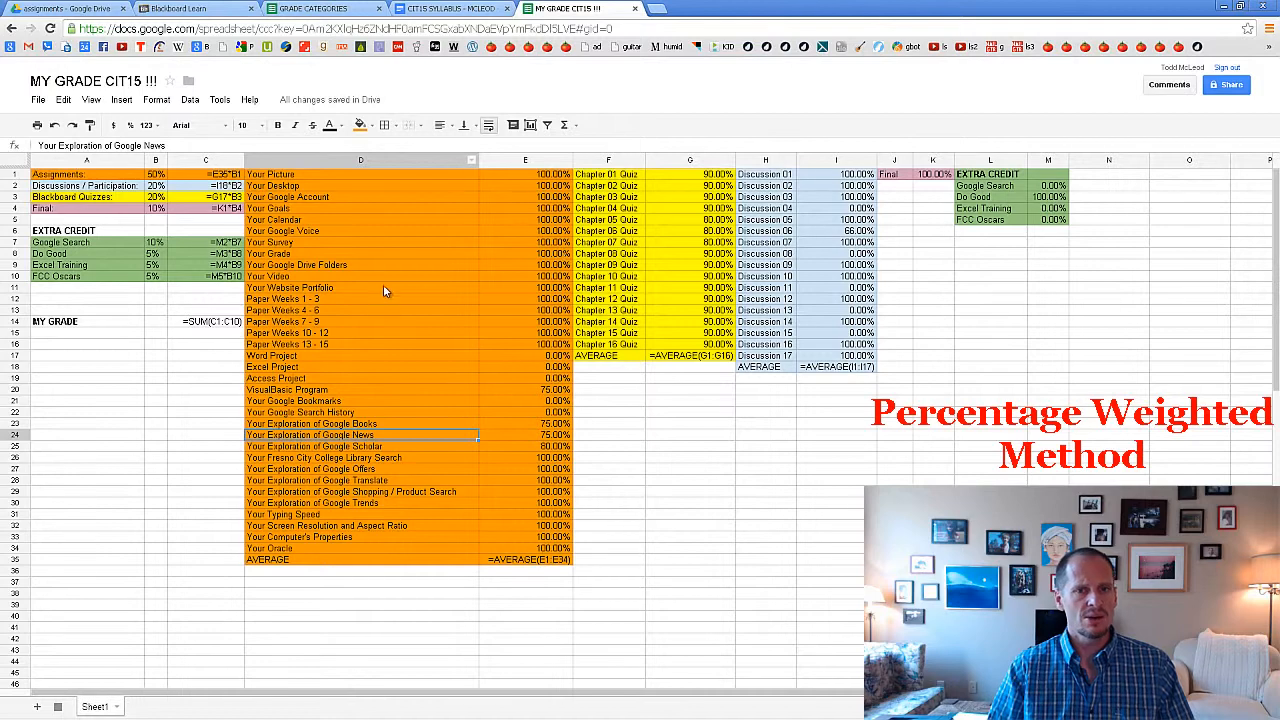
left_click(816, 468)
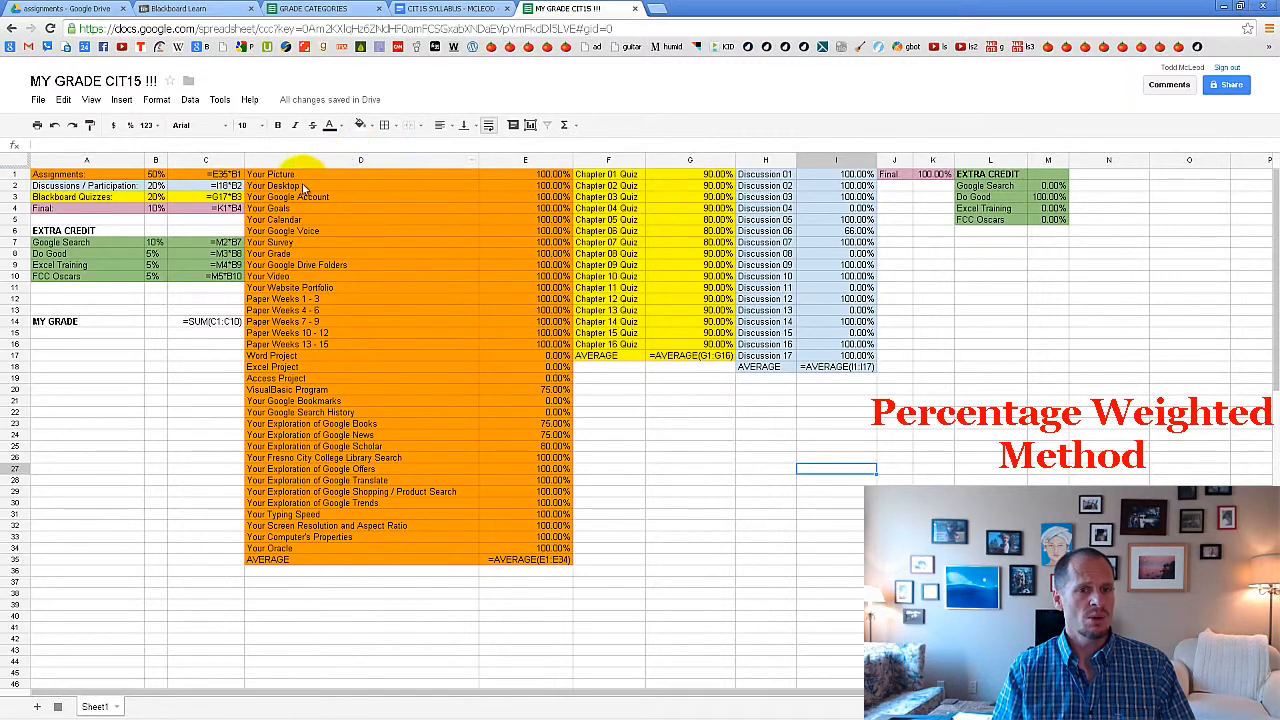
Return to the GRADE CATEGORIES spreadsheet and copy the Chapter 01 to Chapter 16 Quiz names from column A.
left_click(322, 10)
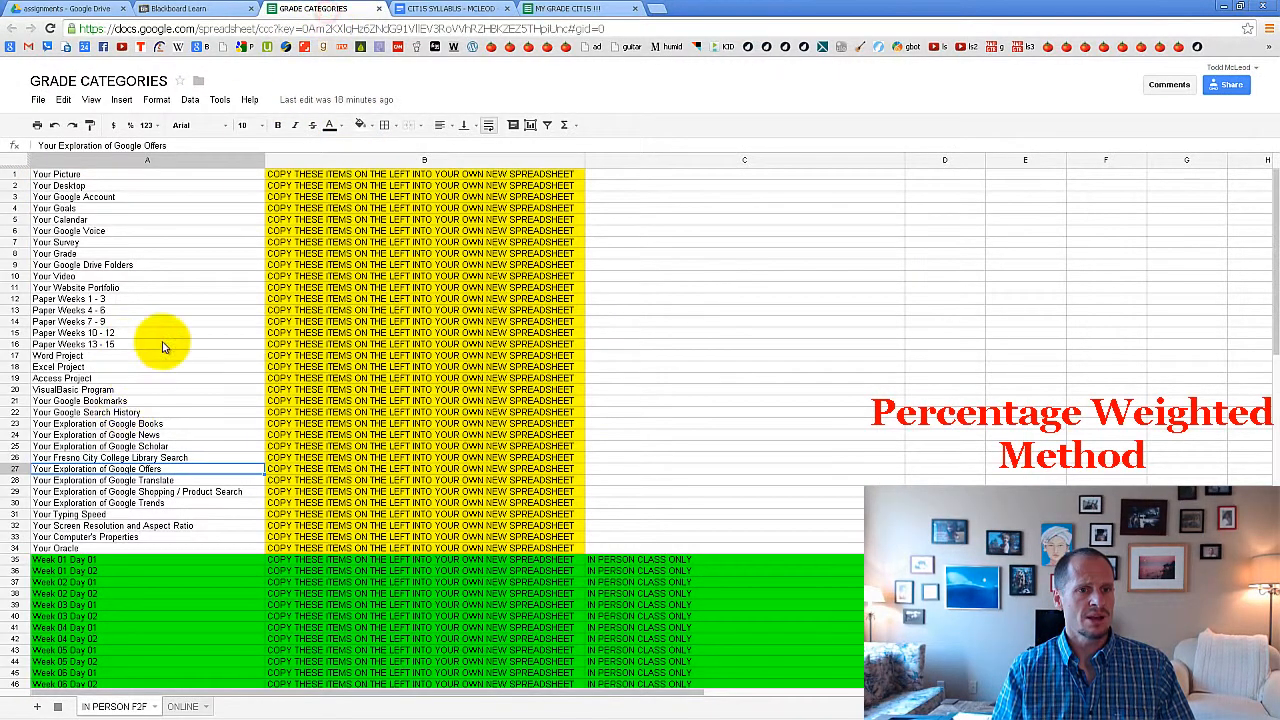
scroll(135, 410, "down", 8)
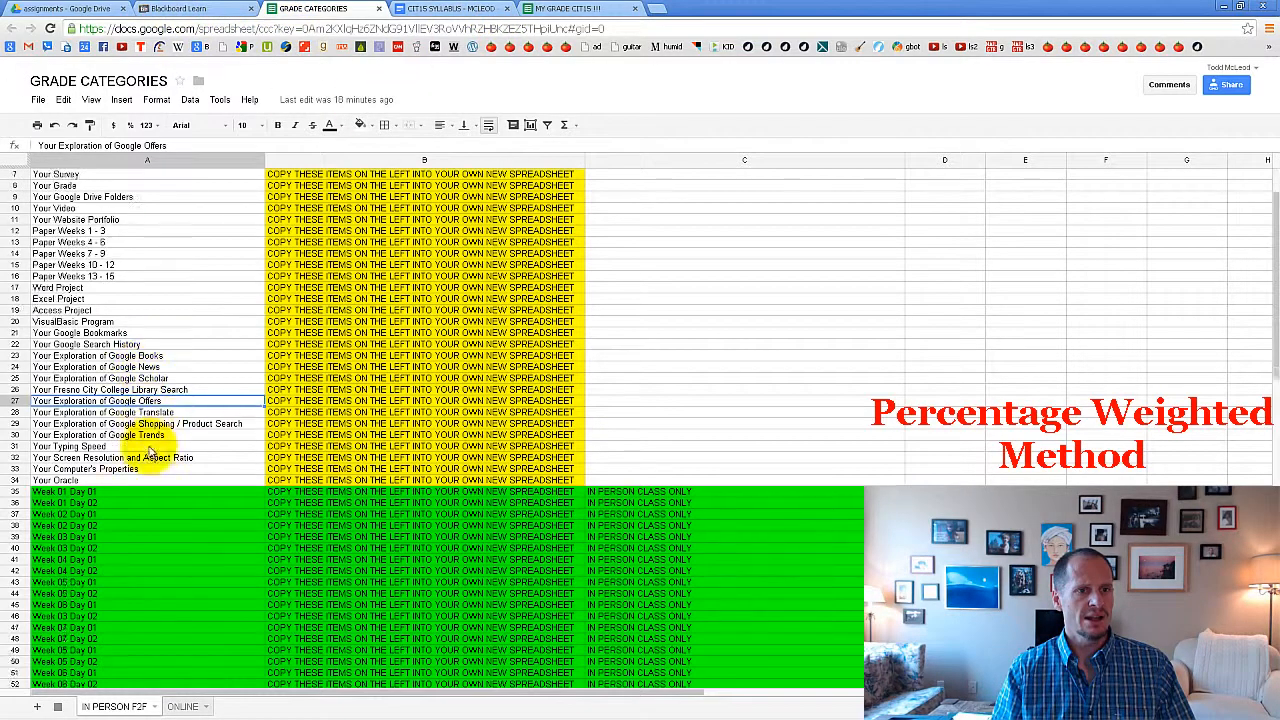
left_click(524, 8)
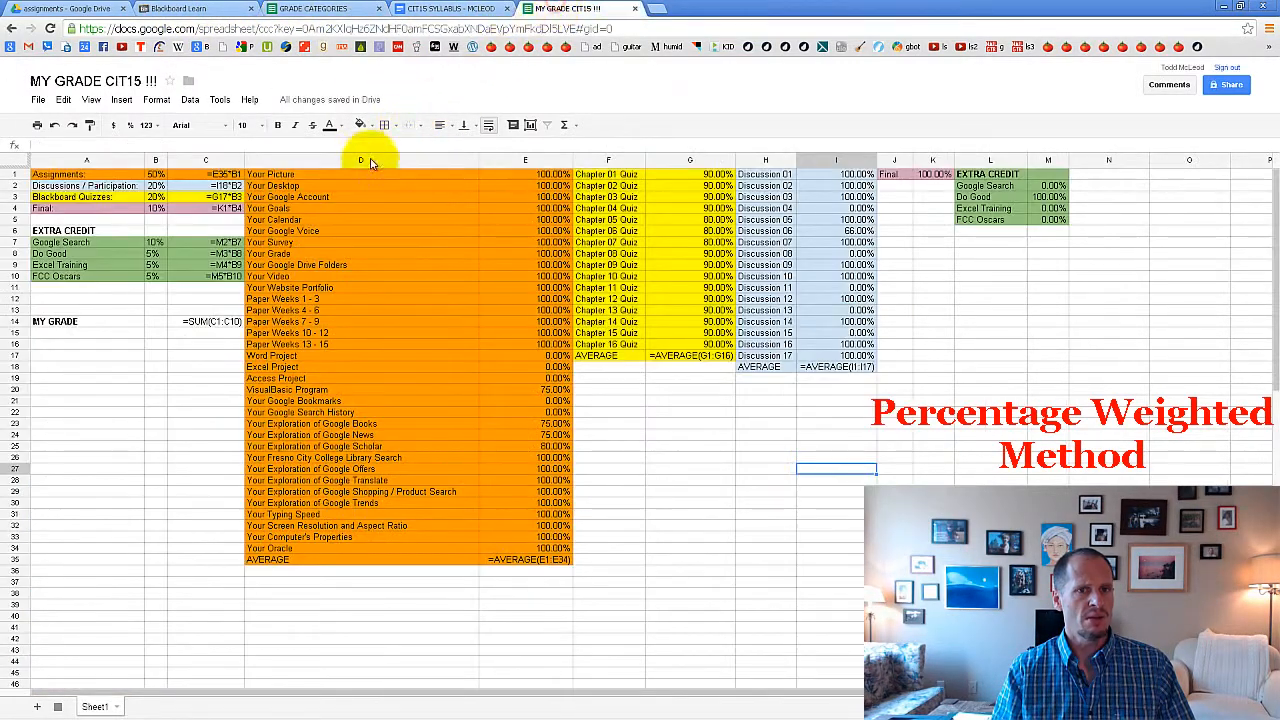
left_click(333, 12)
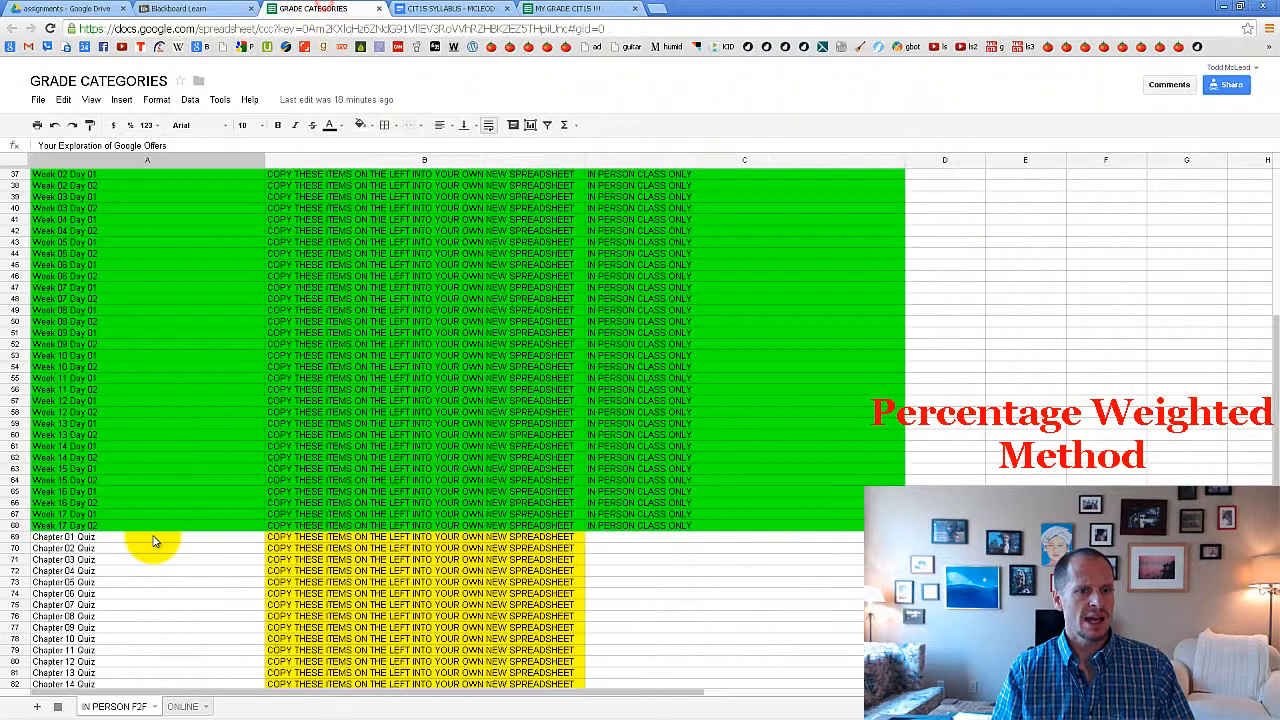
scroll(153, 537, "down", 4)
left_click_drag(165, 504, 163, 342)
right_click(163, 355)
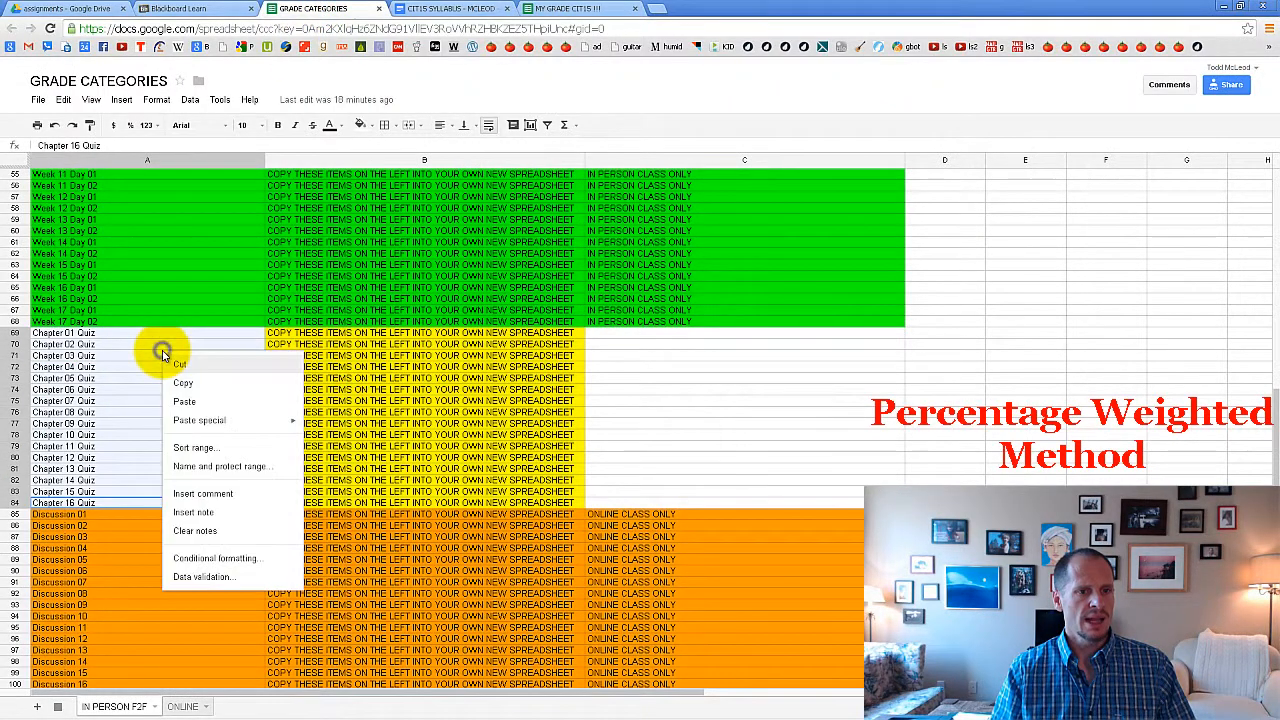
left_click(176, 372)
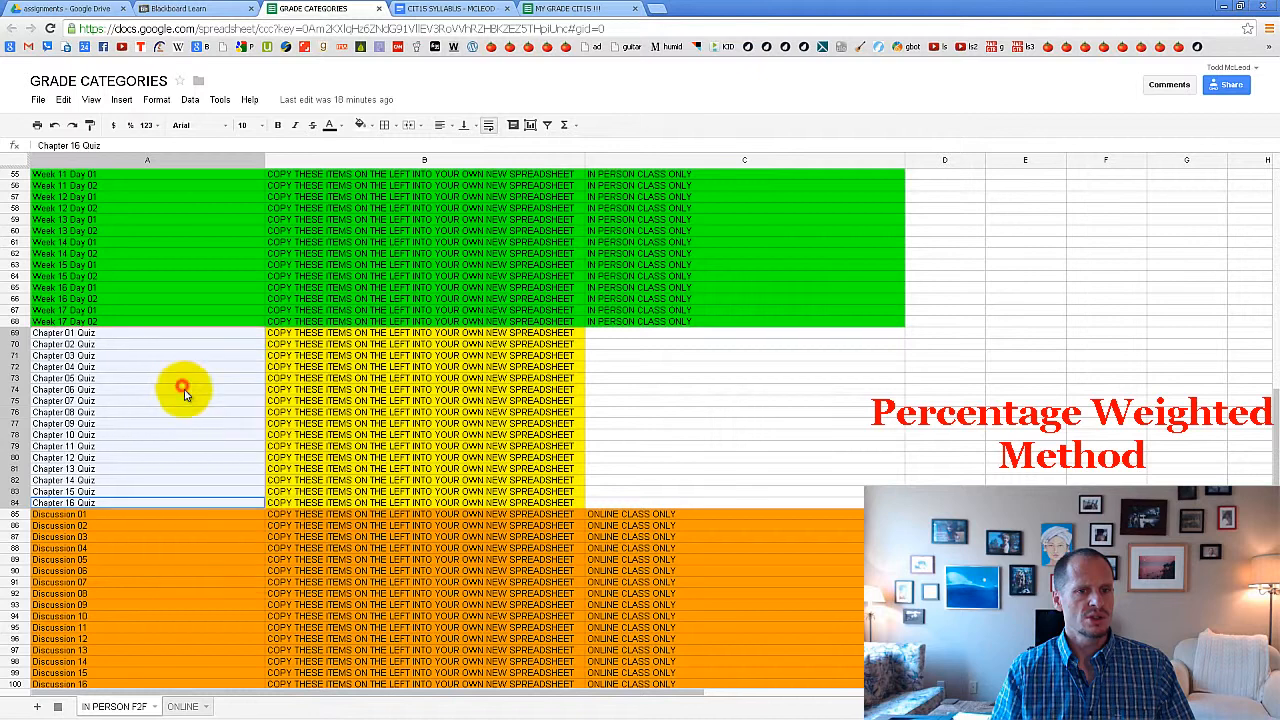
Add a new sheet to the MY GRADE CIT15 !!! spreadsheet and paste the chapter quiz names into column F from F1.
left_click(570, 8)
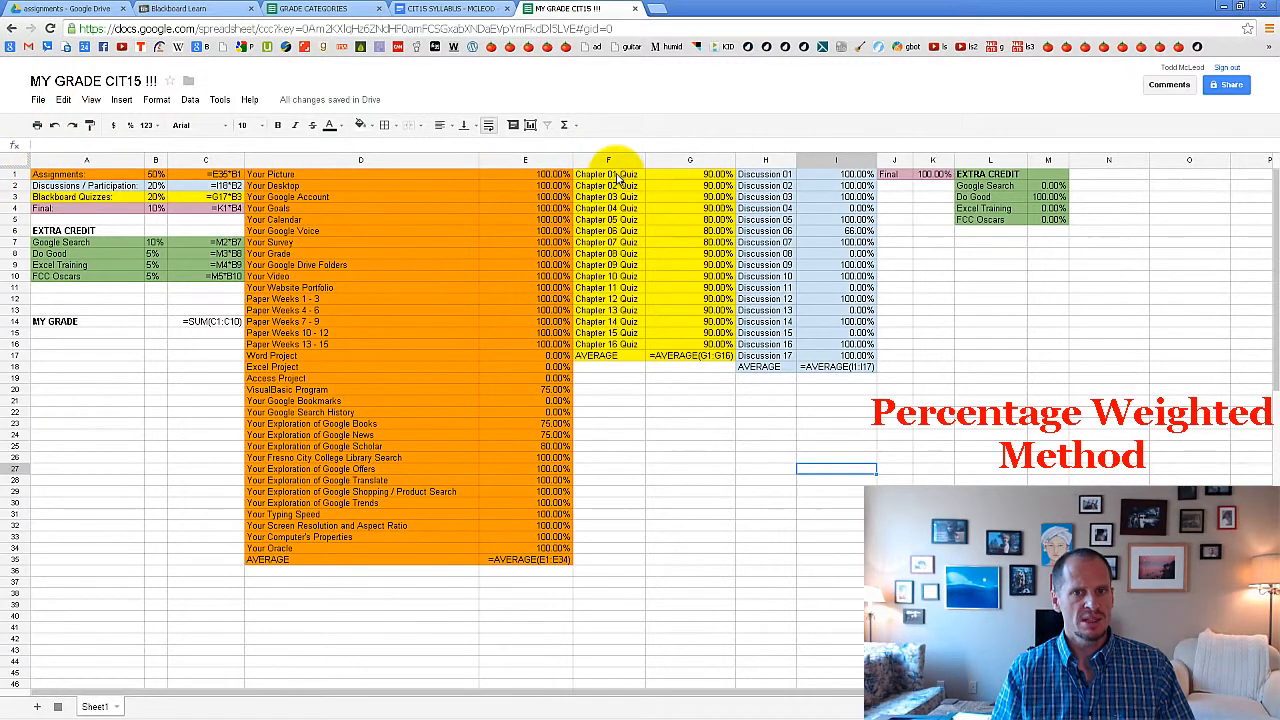
left_click(37, 708)
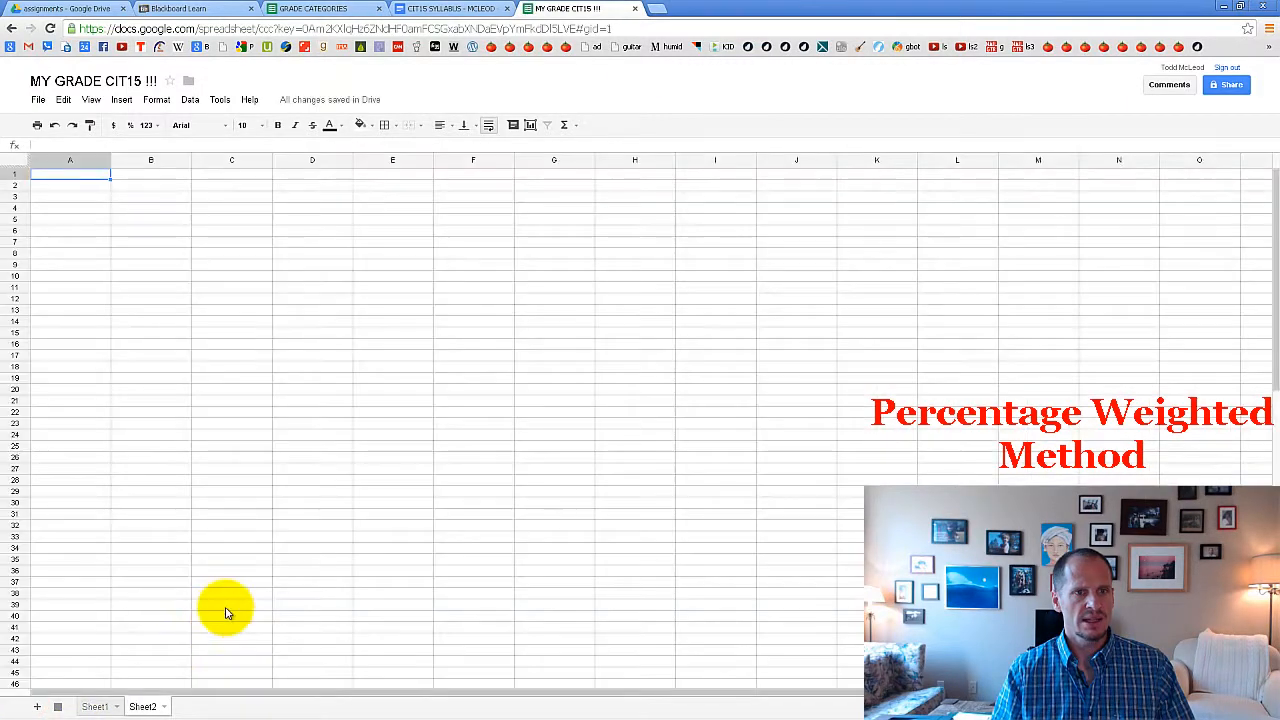
left_click(487, 176)
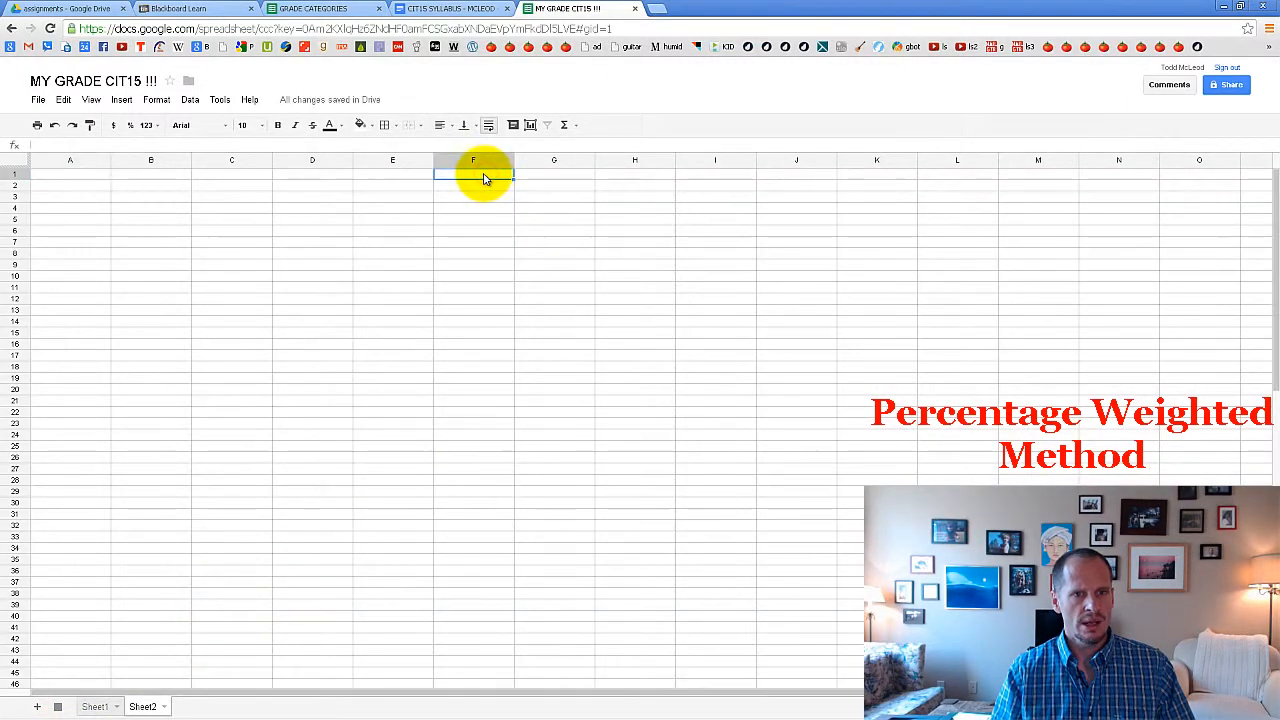
right_click(484, 178)
left_click(510, 226)
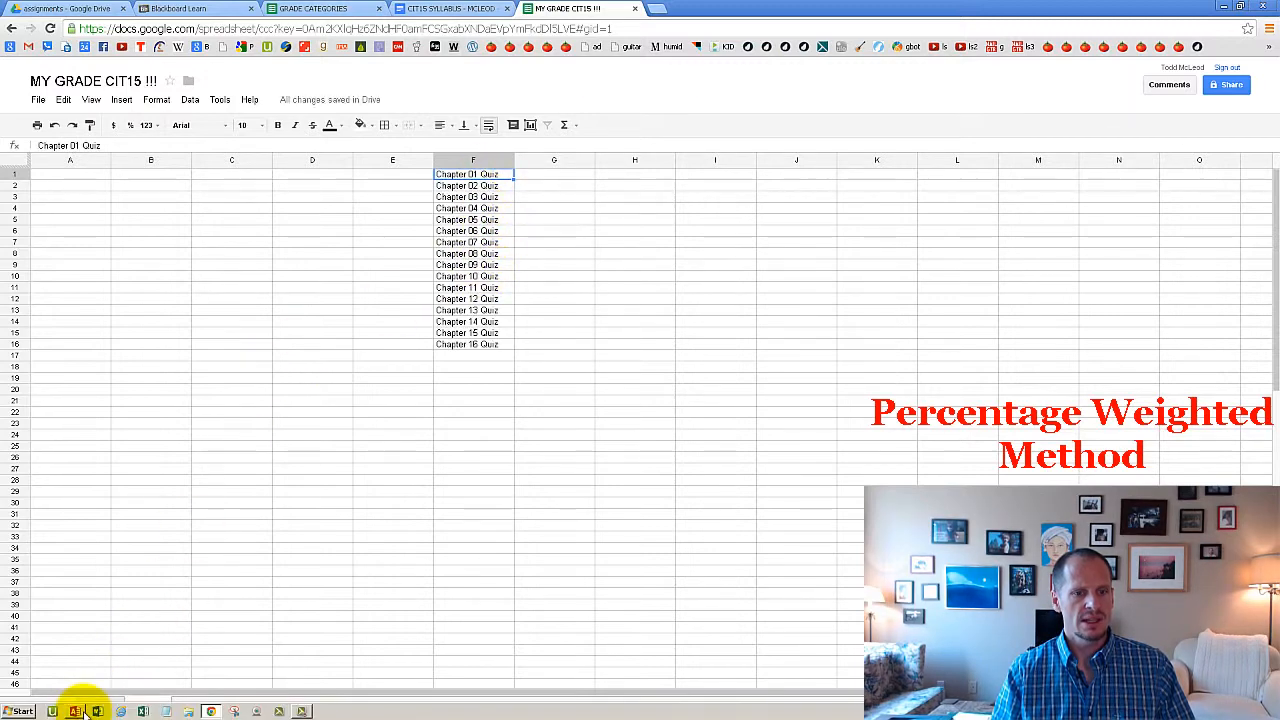
Check the quiz column layout on Sheet1 and label cell F17 on Sheet2 as AVERAGE.
left_click(95, 707)
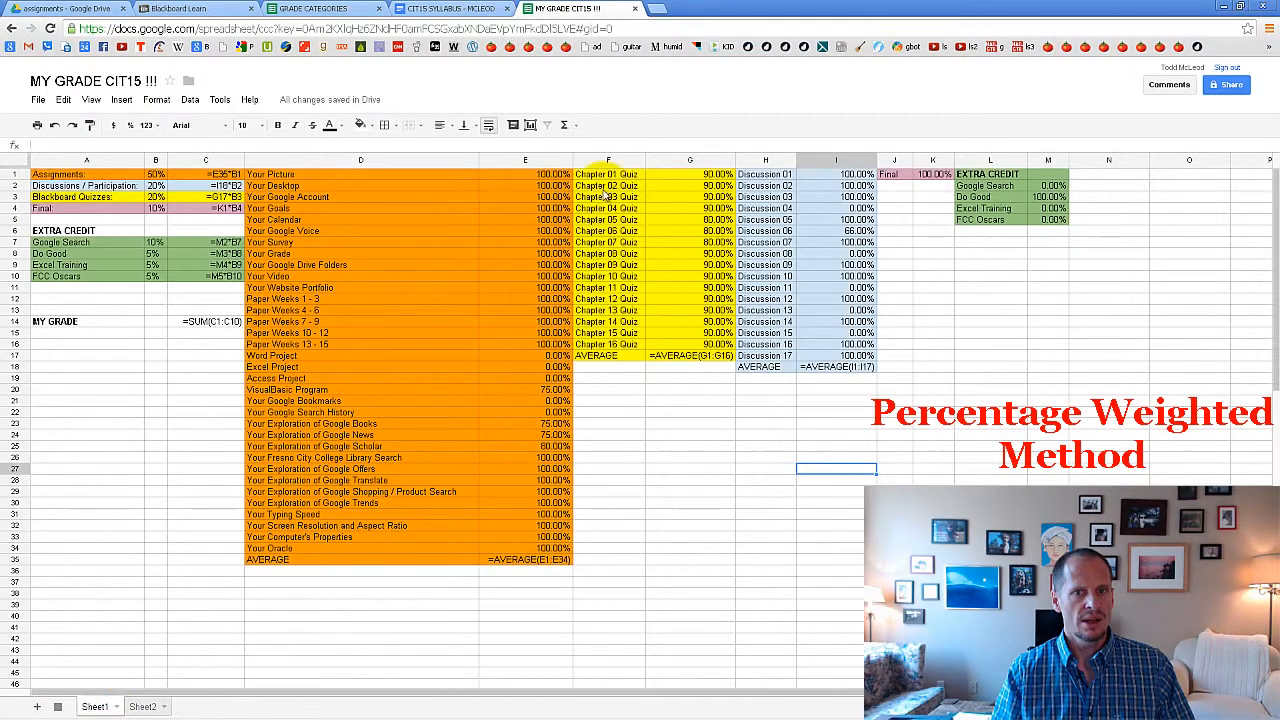
left_click(143, 707)
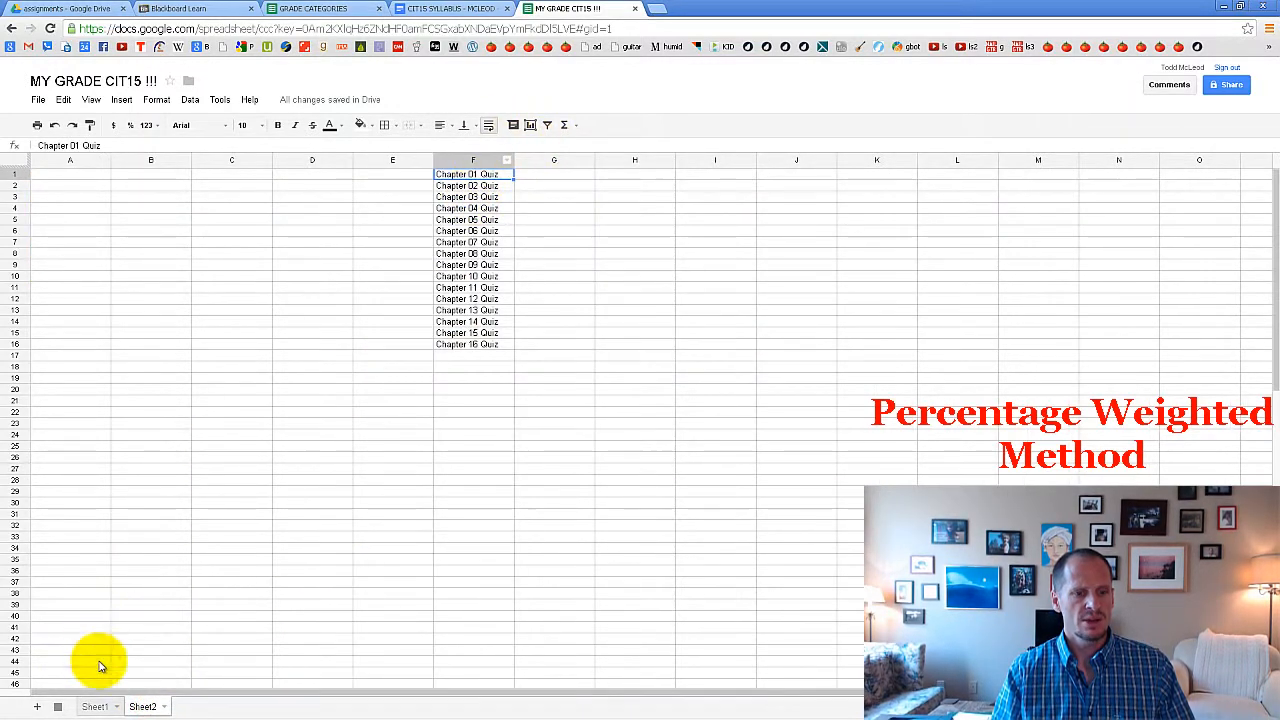
left_click(95, 707)
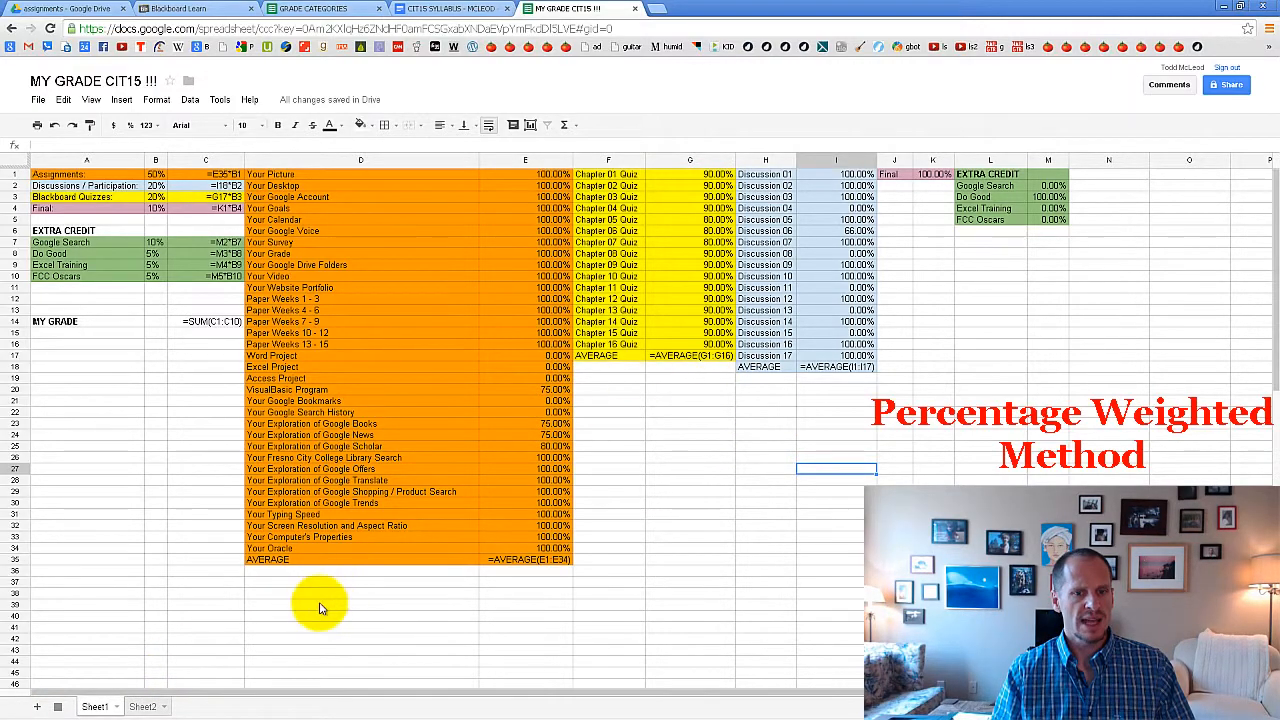
left_click(143, 707)
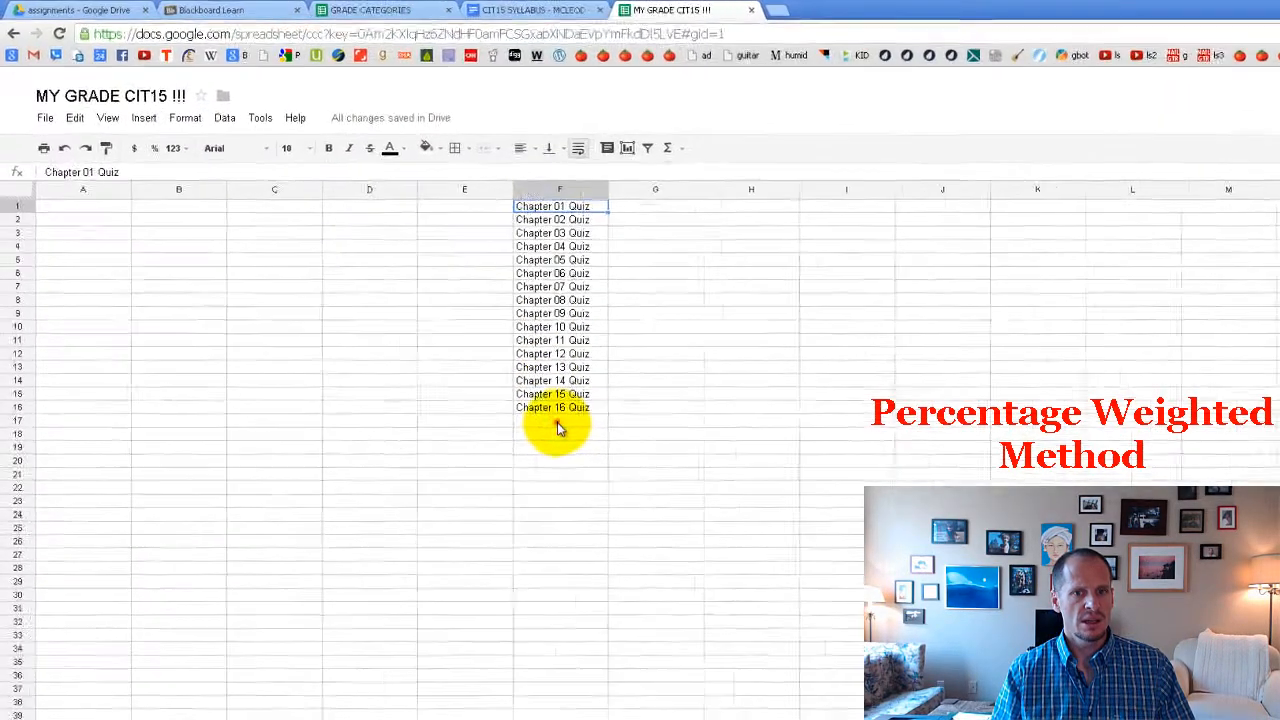
left_click(470, 355)
type("AVERAGE")
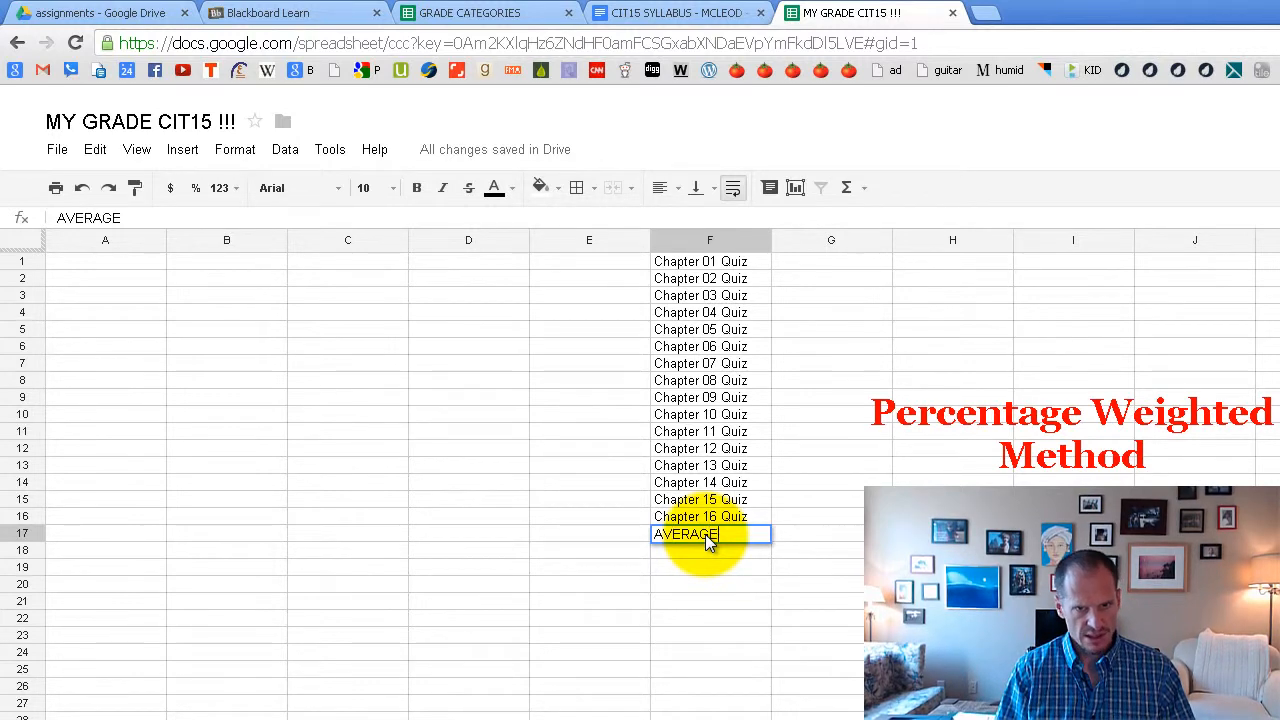
key("Return")
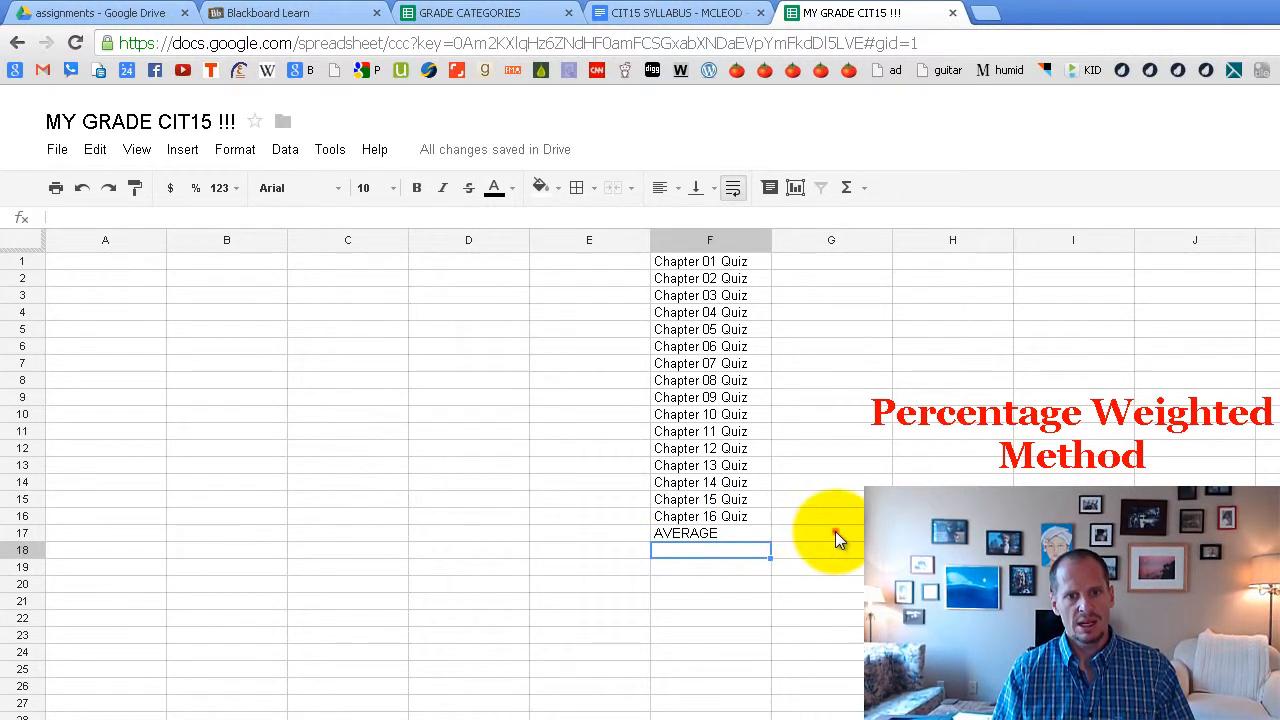
Fill the range F1:G17 with yellow and format column G as percent.
mouse_move(835, 531)
left_mouse_down()
mouse_move(747, 515)
mouse_move(737, 251)
left_mouse_up()
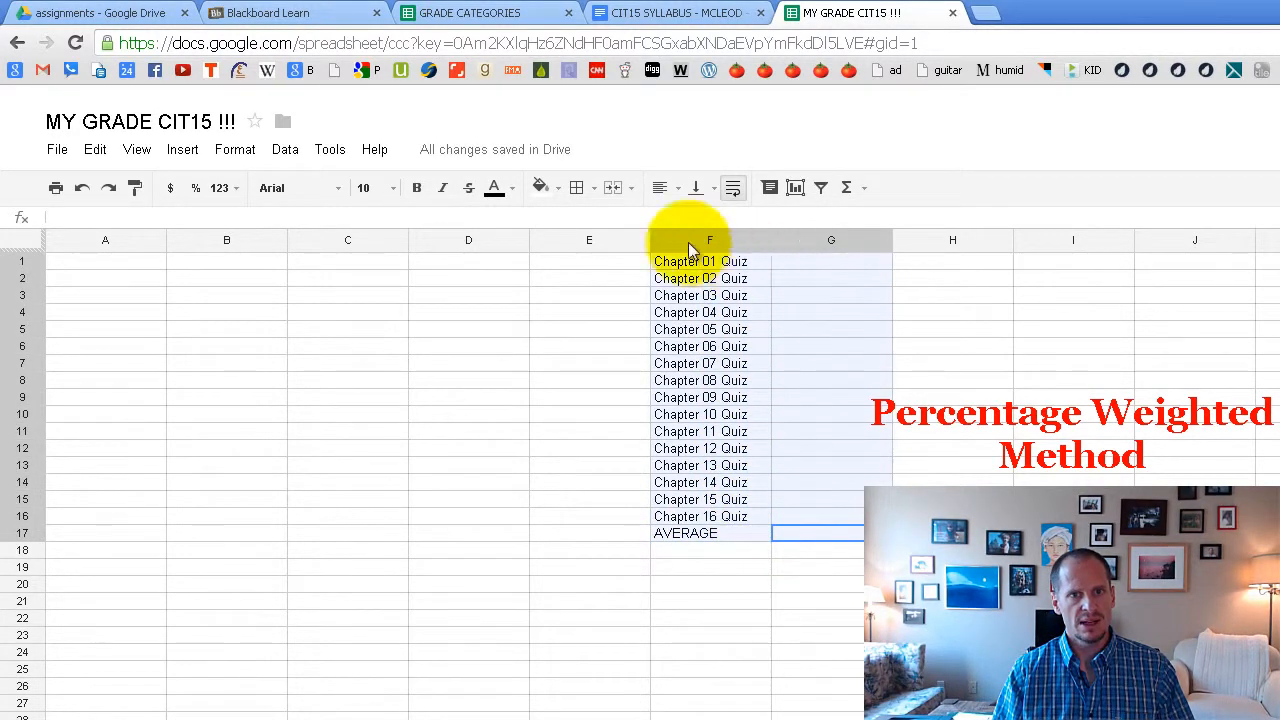
left_click(560, 192)
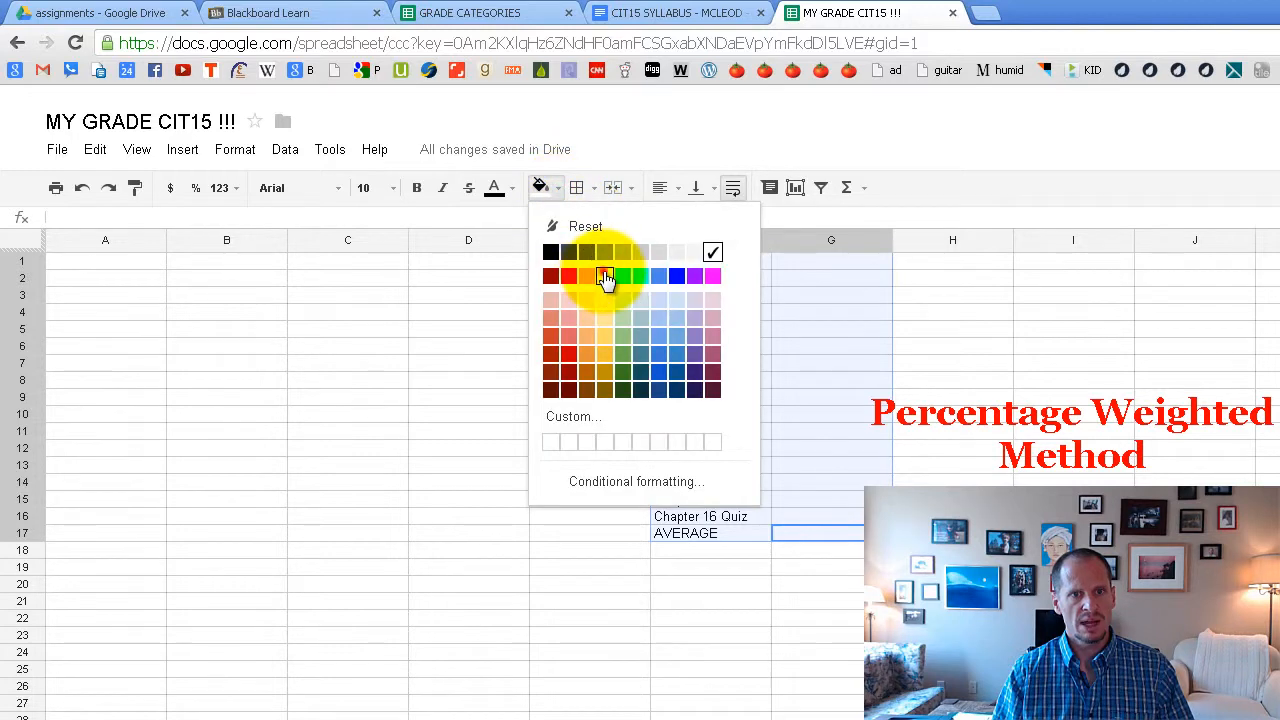
left_click(604, 276)
left_click(781, 704)
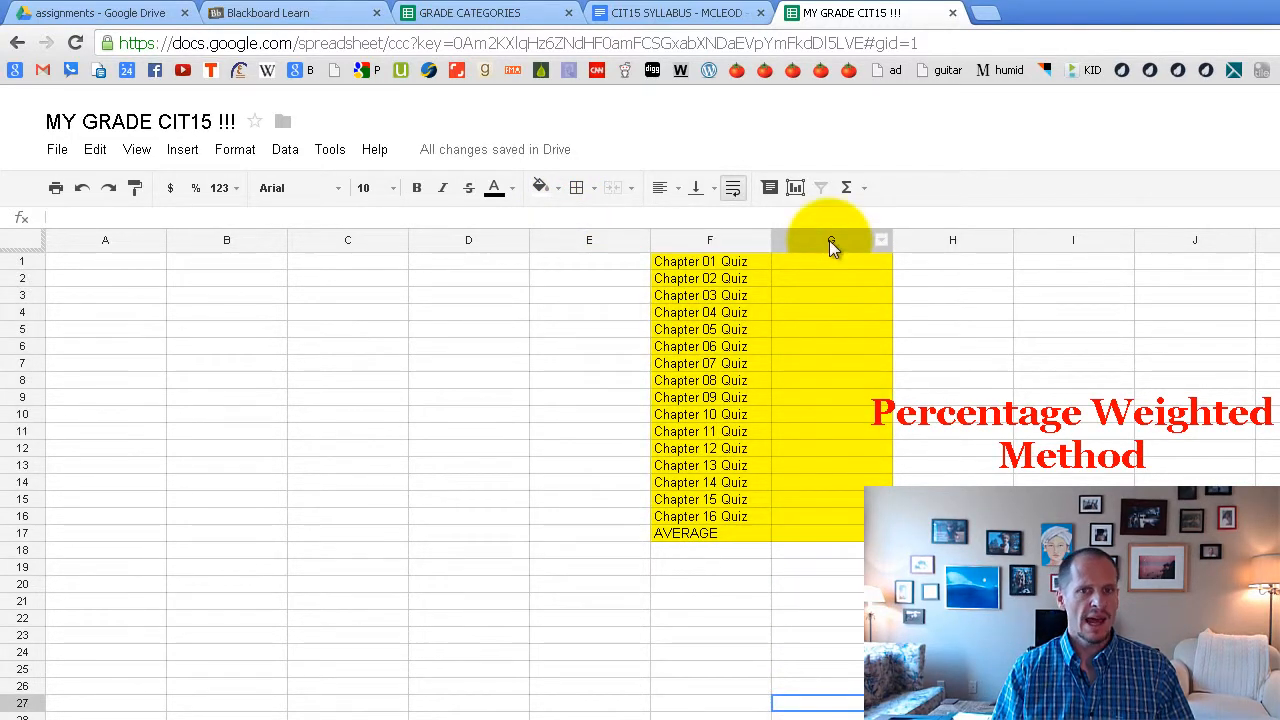
left_click(829, 240)
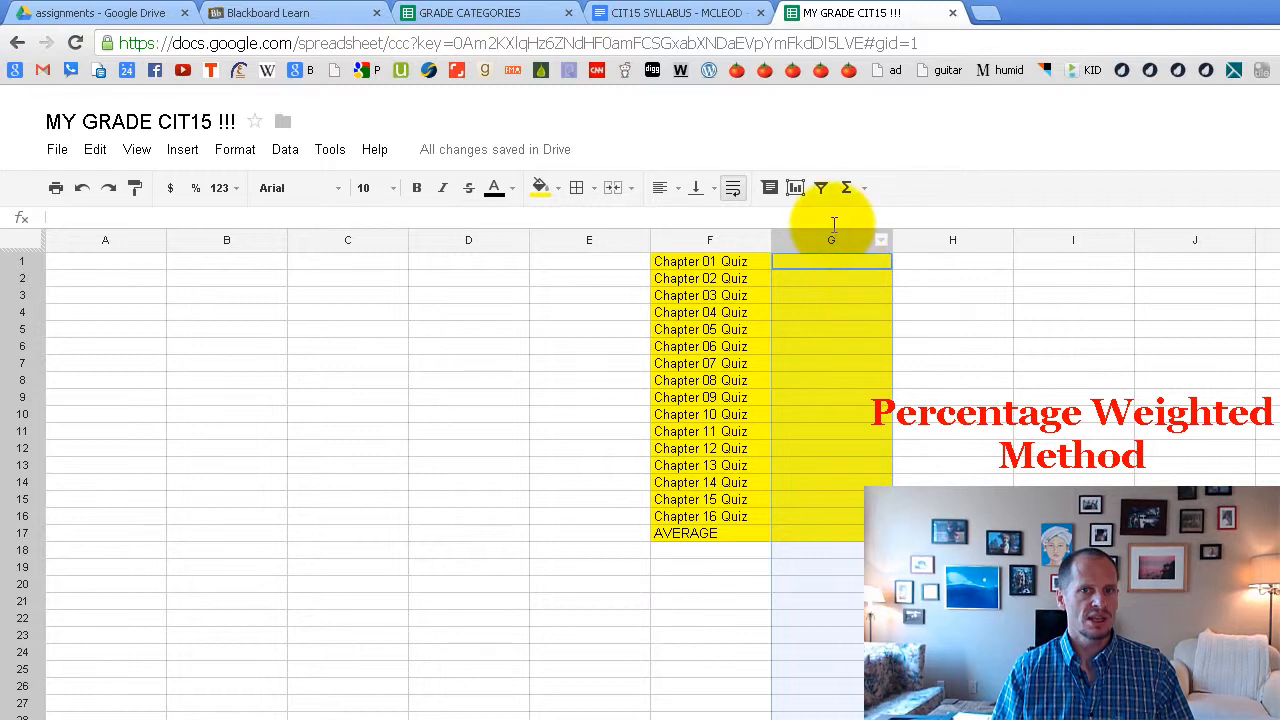
left_click(199, 192)
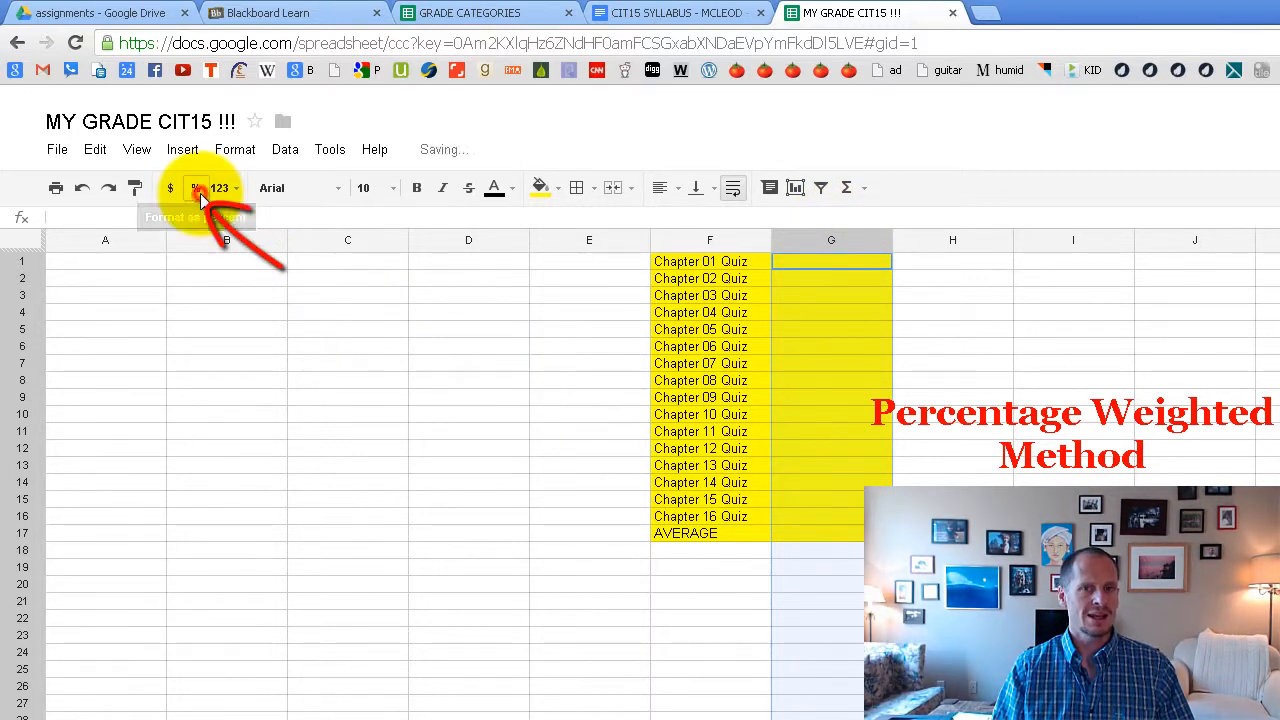
Enter quiz scores in G1:G16, with 100 for Chapters 01, 04 and 05 and 0 for all other chapters.
left_click(828, 263)
type("100")
key("Return")
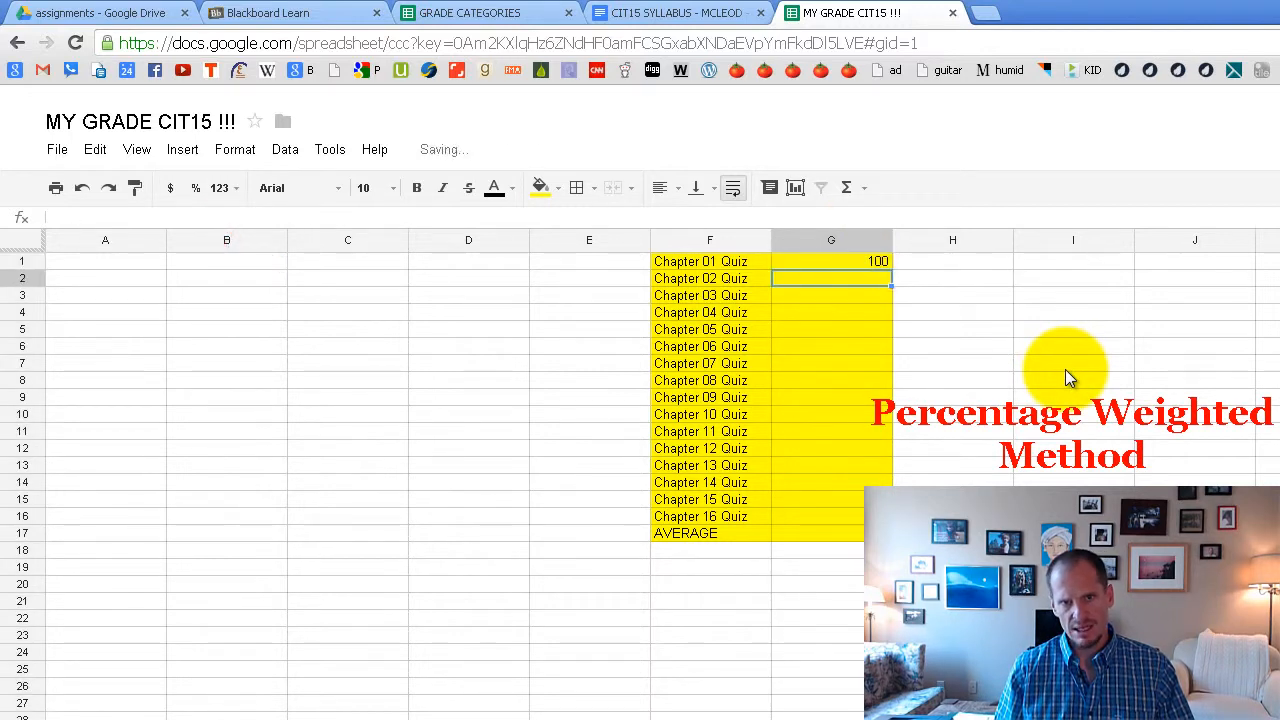
type("0")
key("Return")
type("0")
key("Return")
type("100")
key("Return")
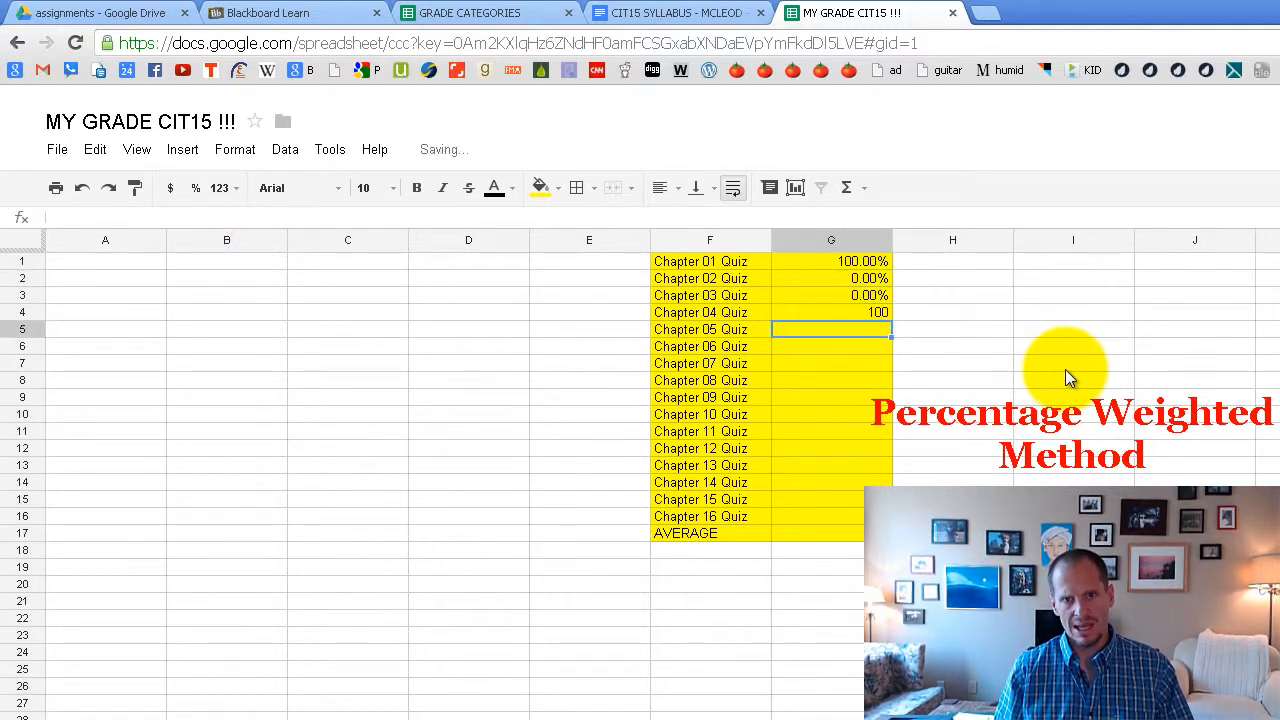
type("100")
key("Return")
type("0")
key("Return")
type("0")
key("Return")
type("0")
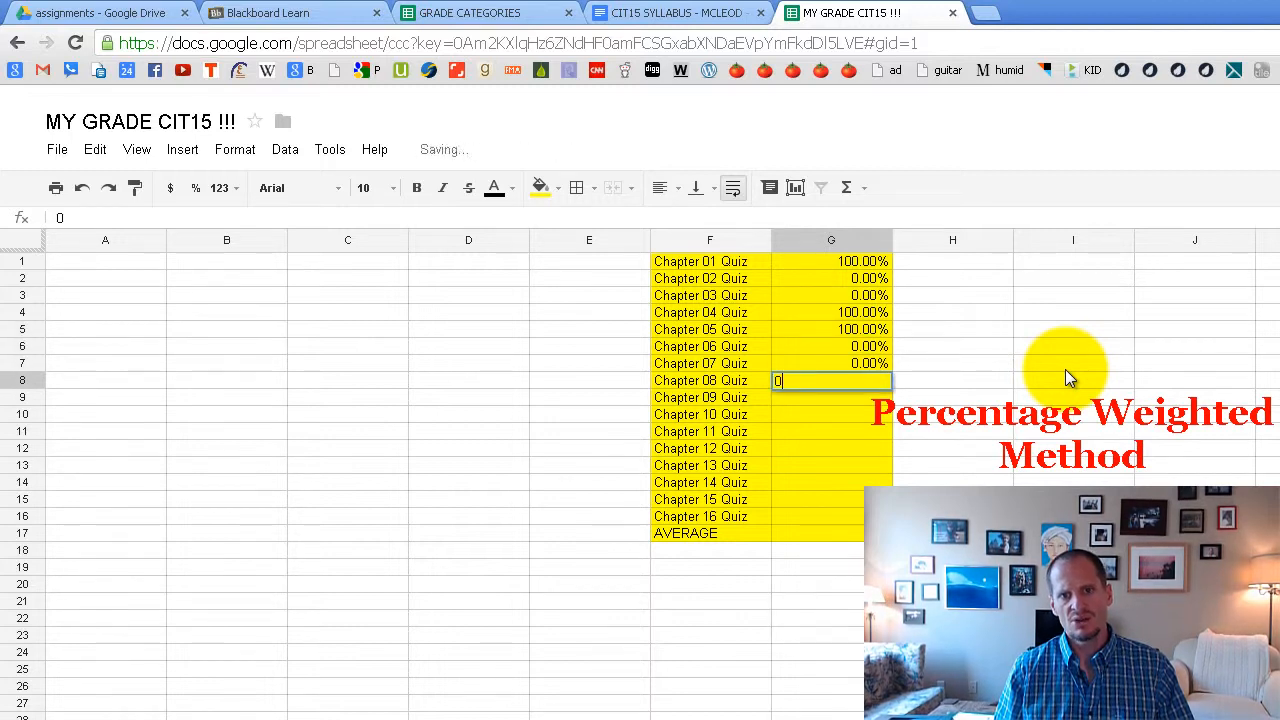
key("Return")
type("0")
key("Return")
type("0")
key("Return")
type("0")
key("Return")
type("0")
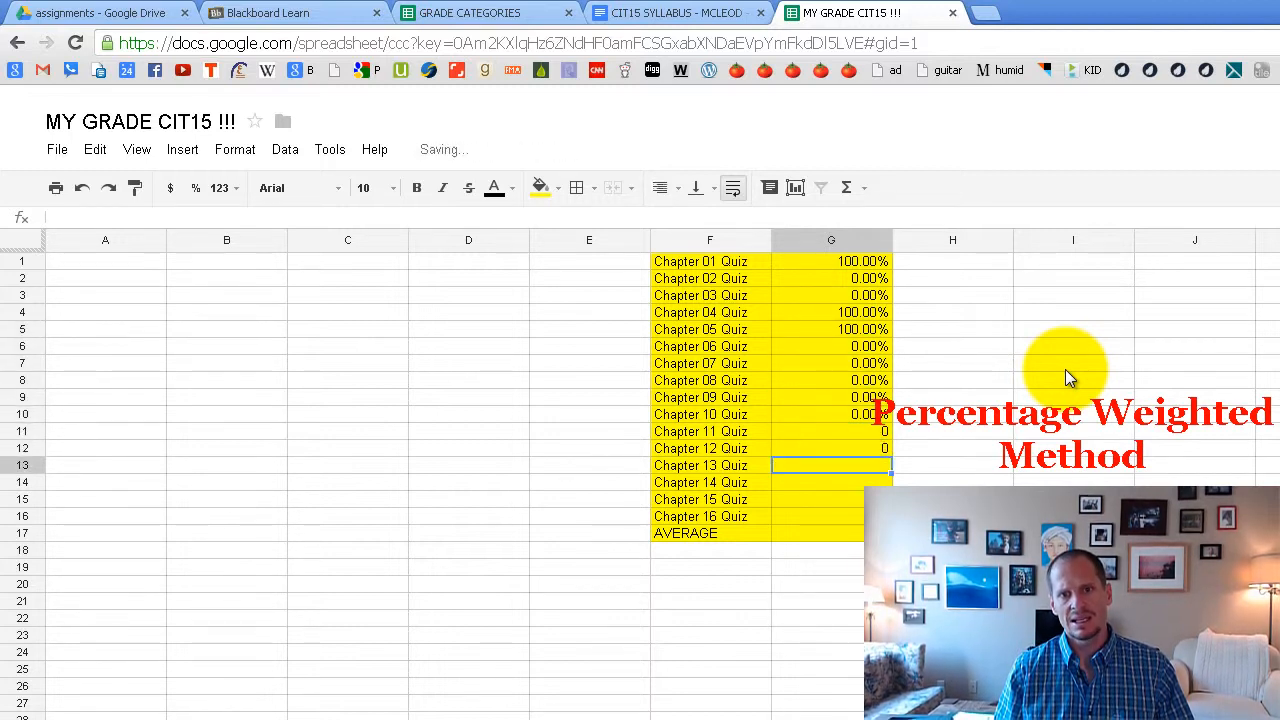
type("0")
key("Return")
type("0")
key("Return")
type("0")
key("Return")
type("0")
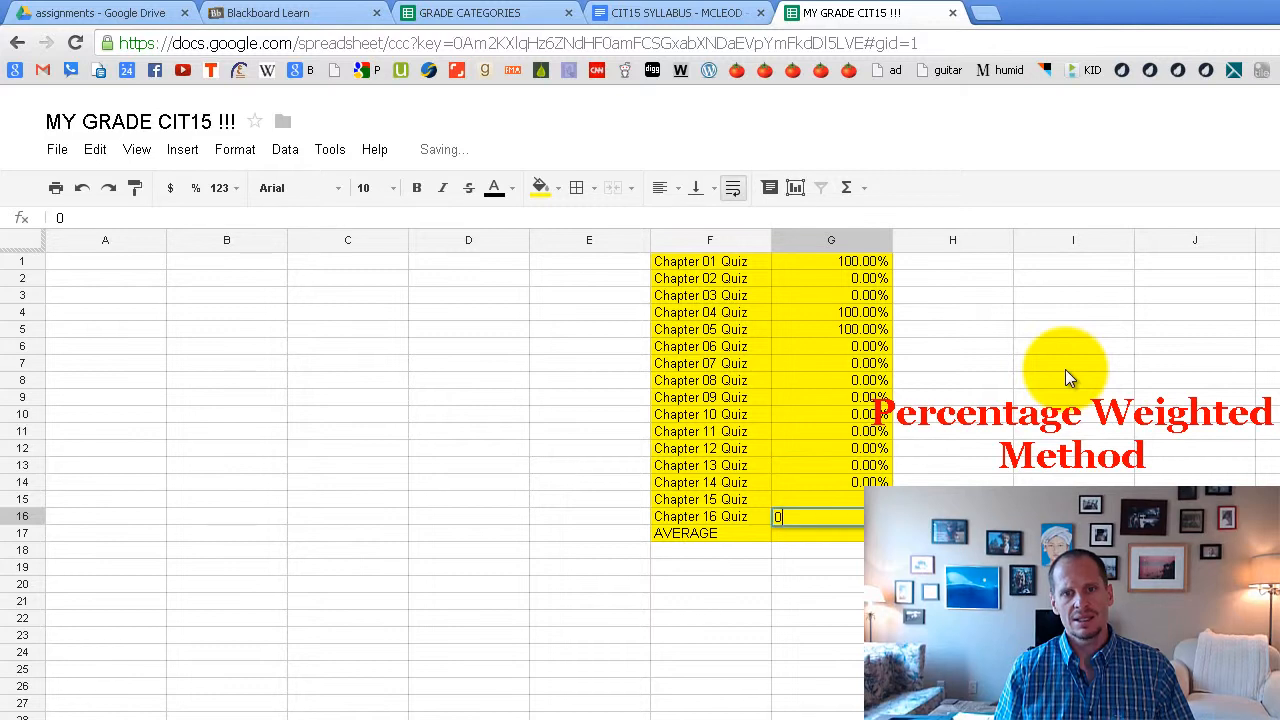
key("Return")
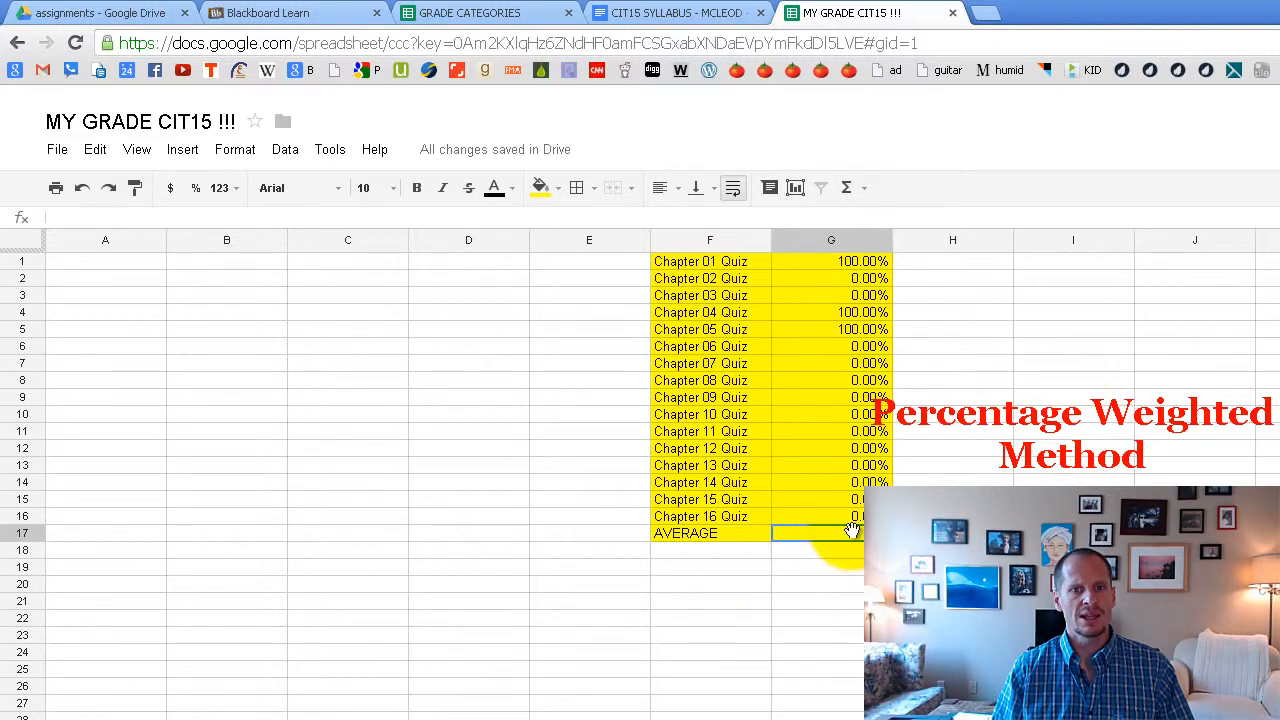
left_click(805, 616)
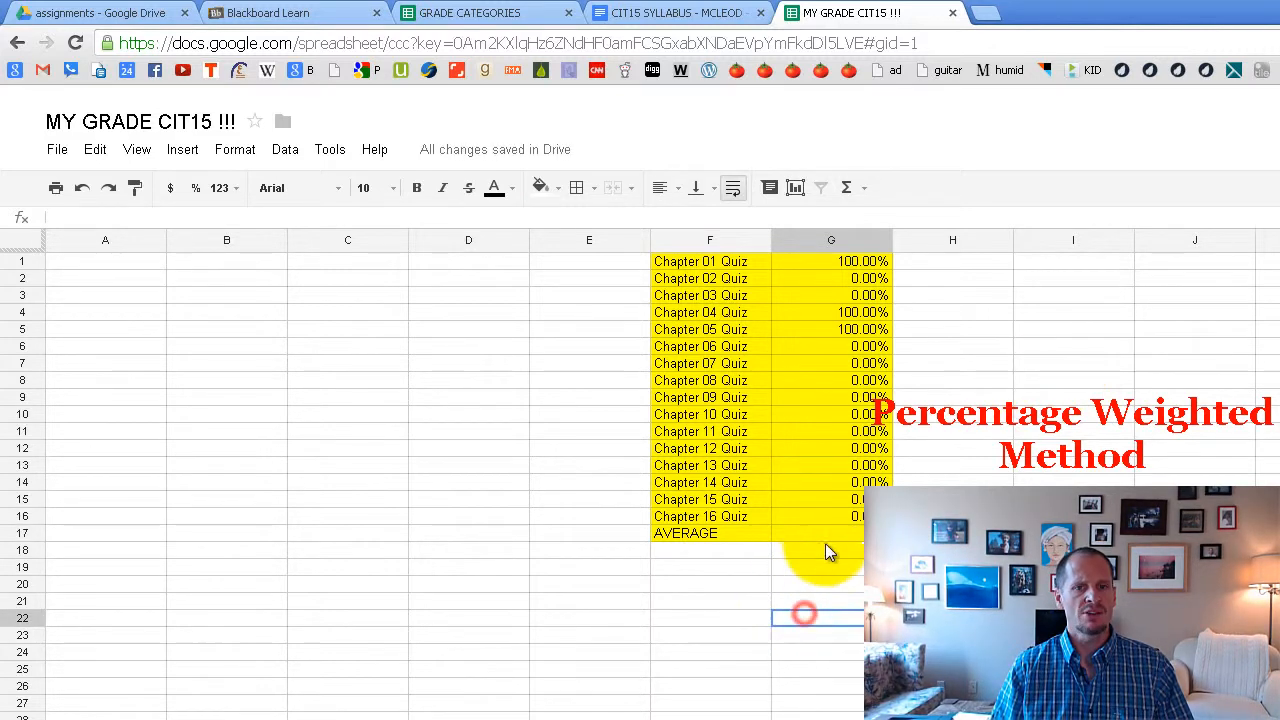
left_click(829, 537)
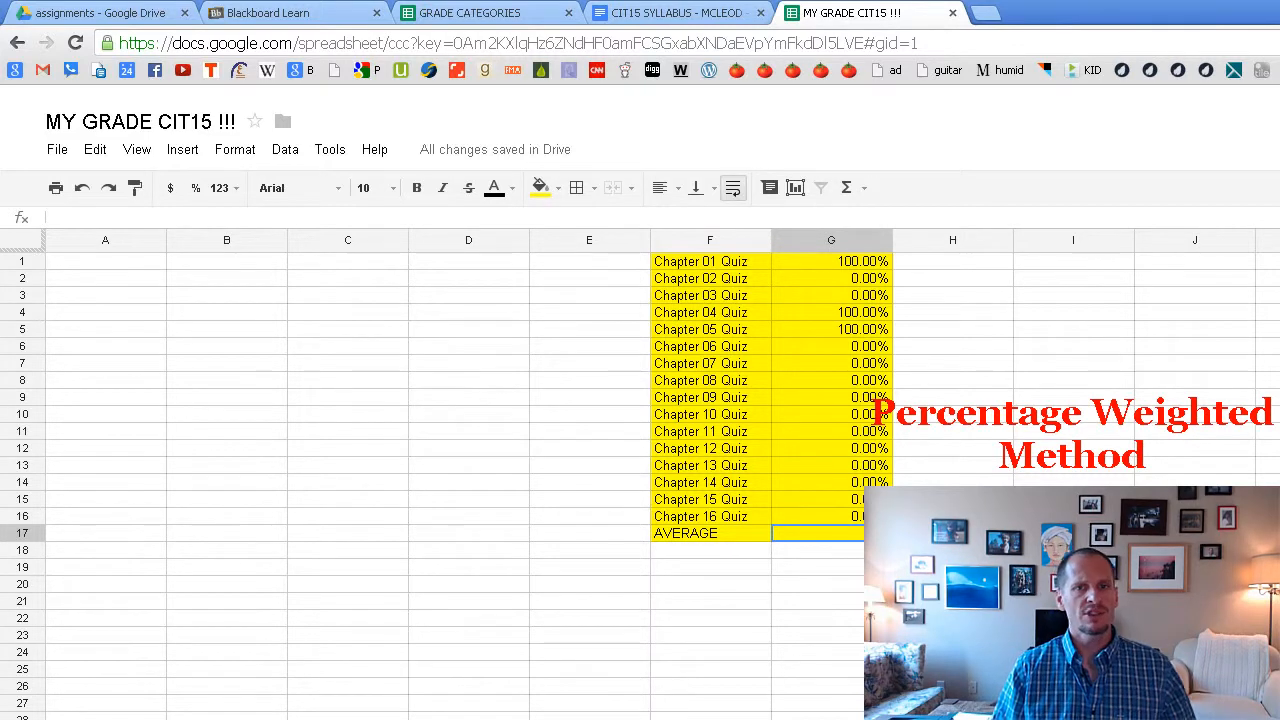
left_click(865, 190)
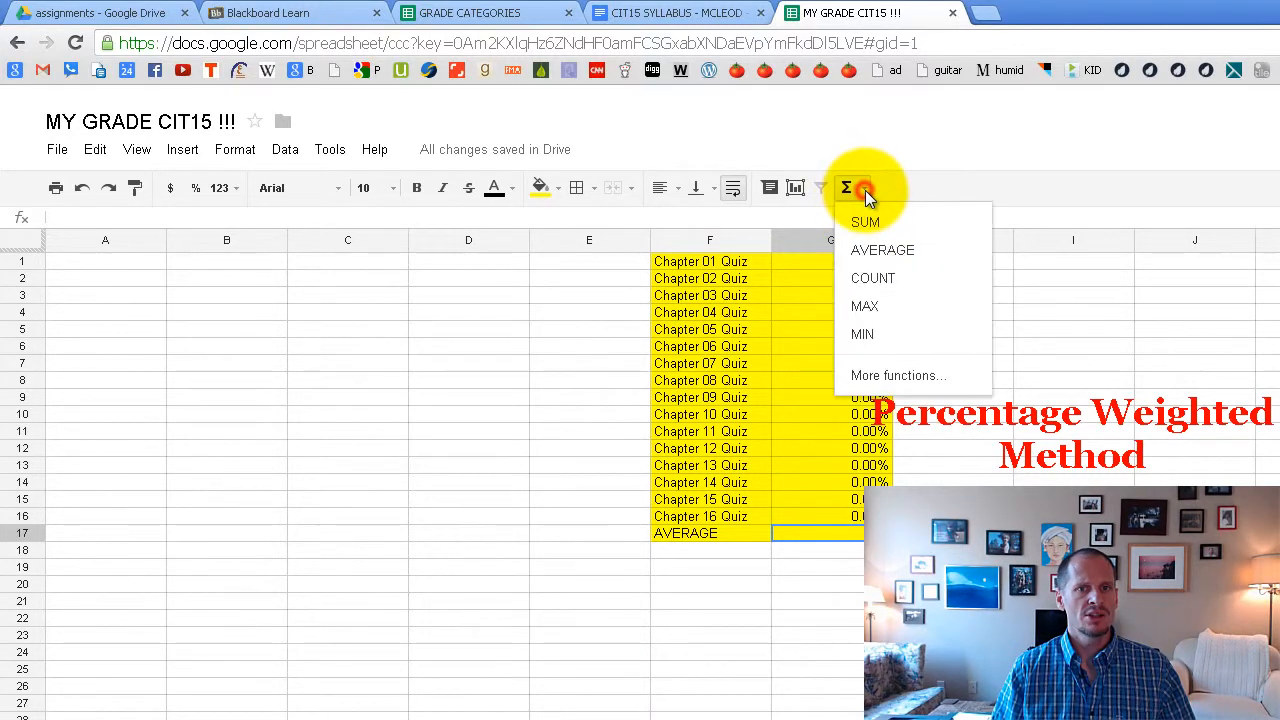
left_click(865, 190)
left_click(848, 587)
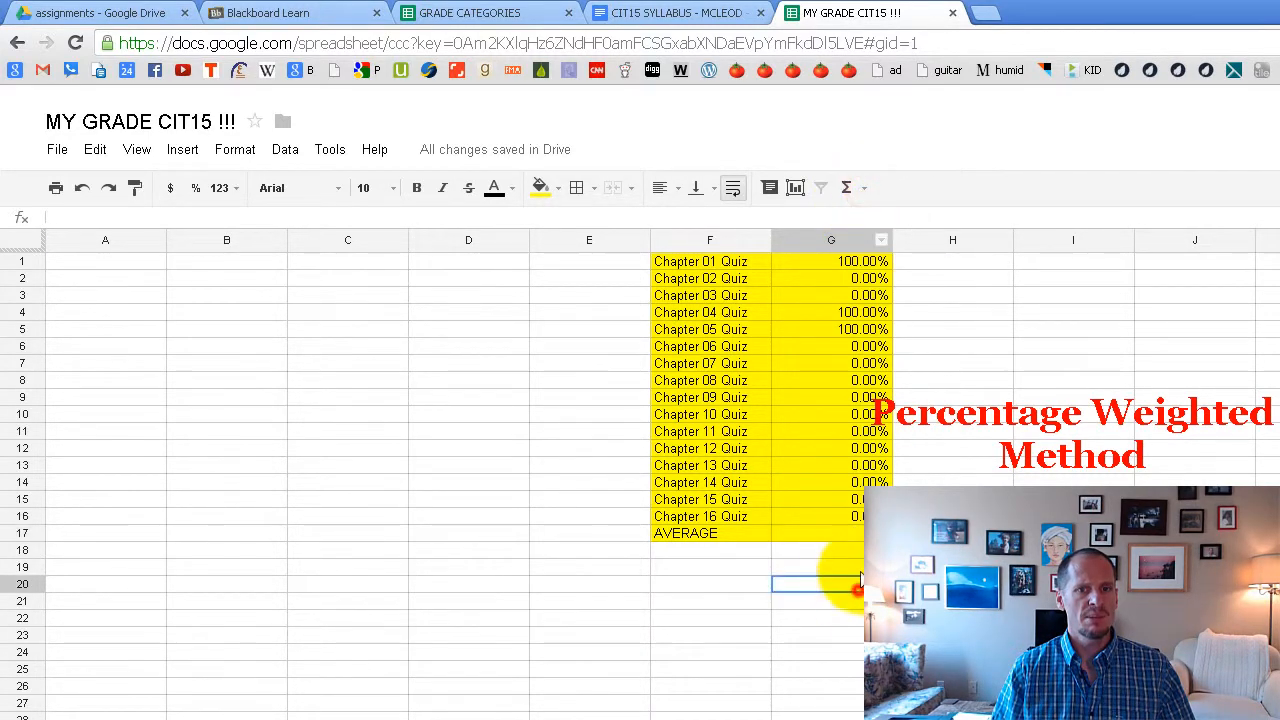
Insert the AVERAGE function in cell G17 over the quiz scores in G1:G16.
left_click(855, 538)
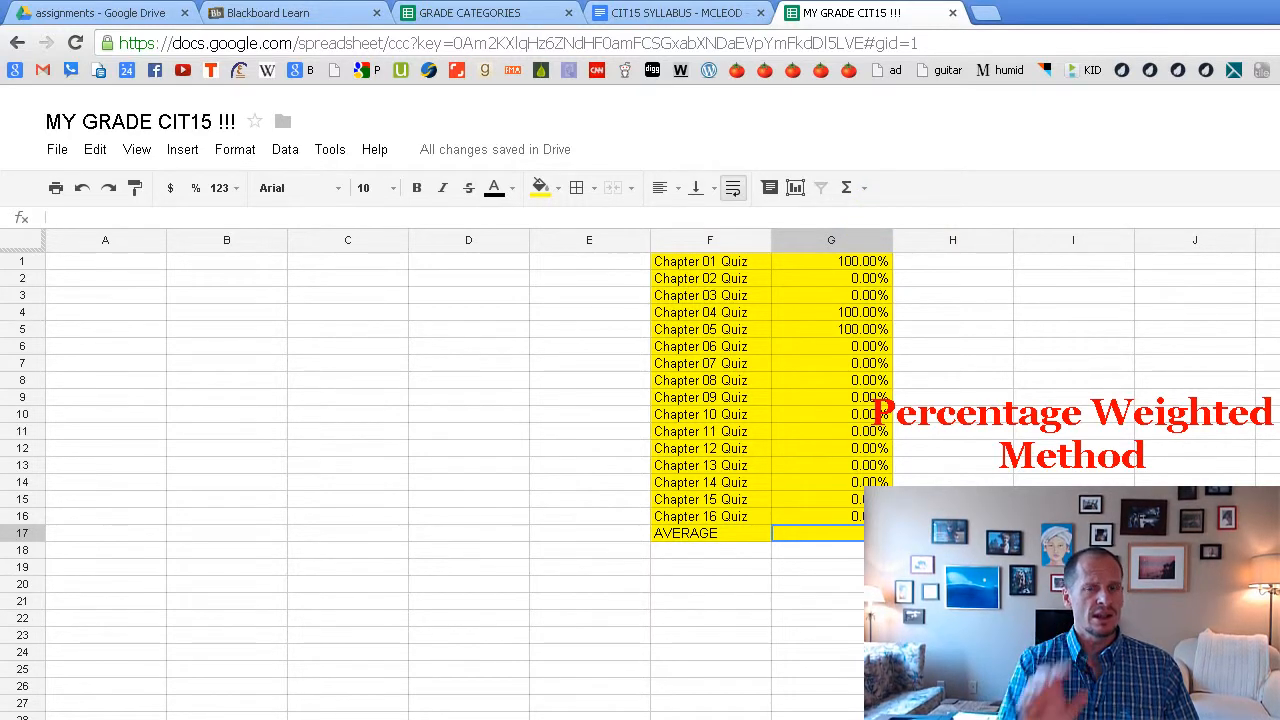
left_click(863, 190)
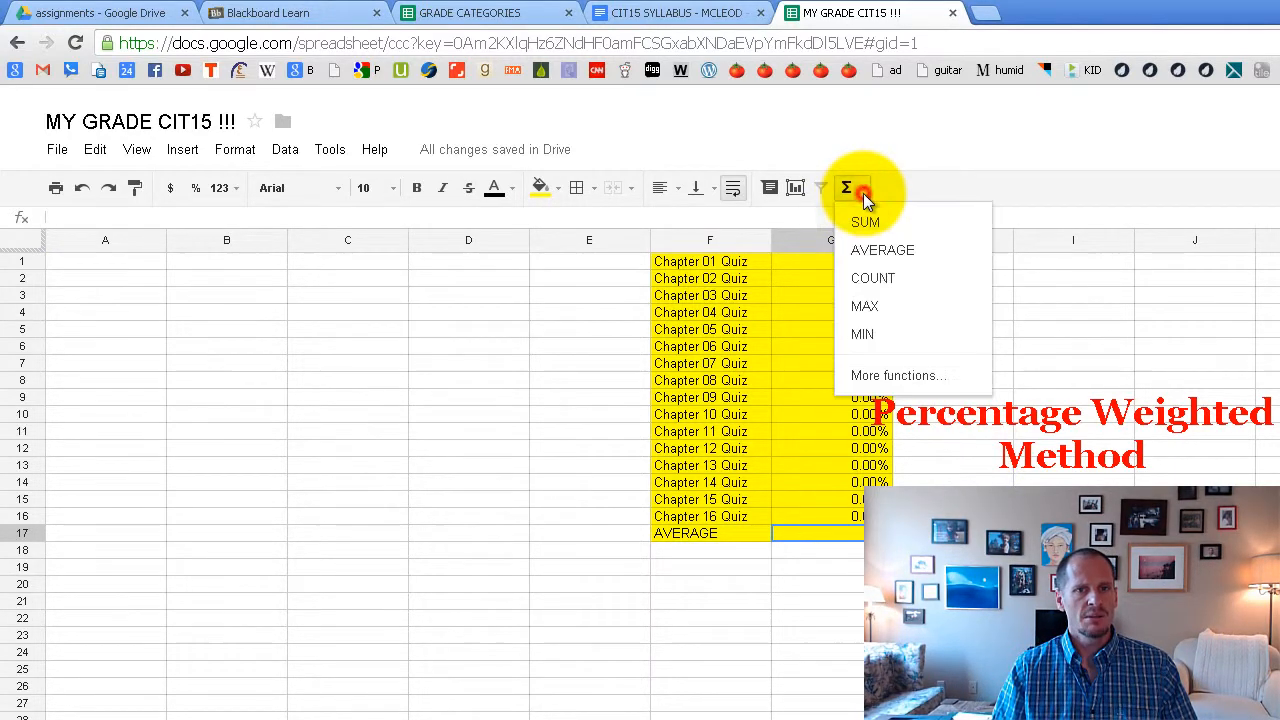
left_click(885, 249)
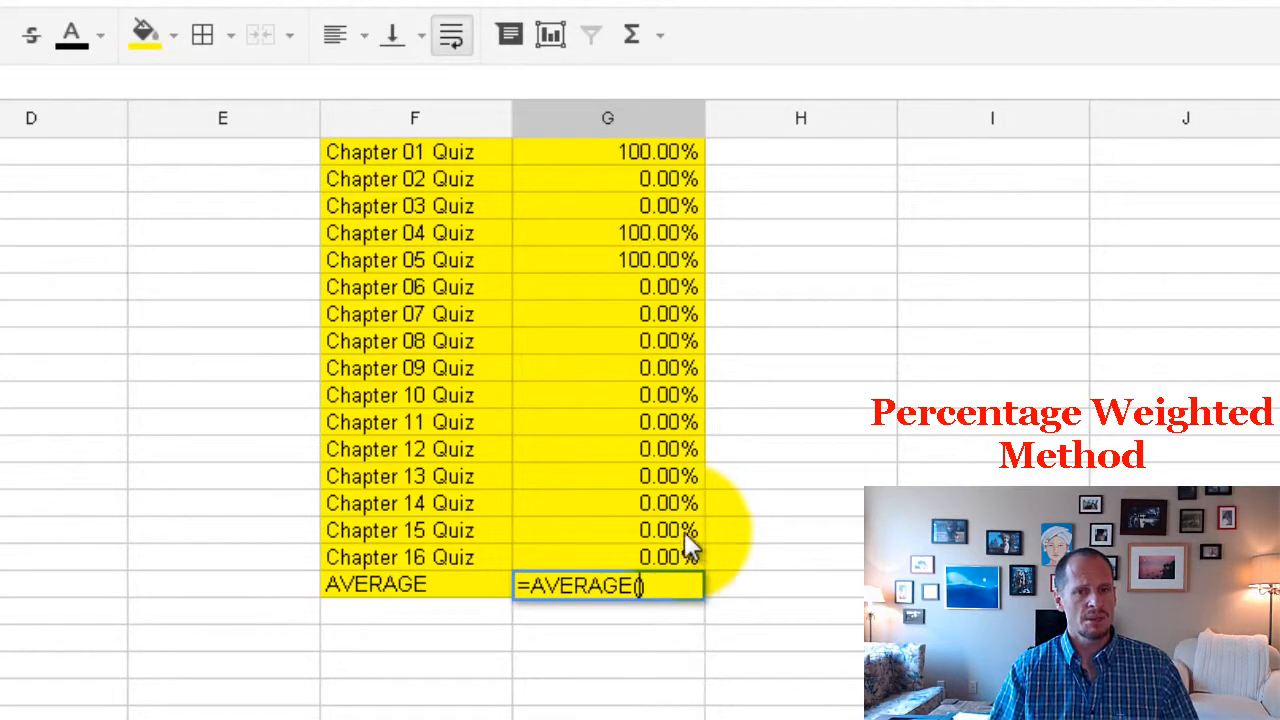
left_click_drag(671, 556, 679, 160)
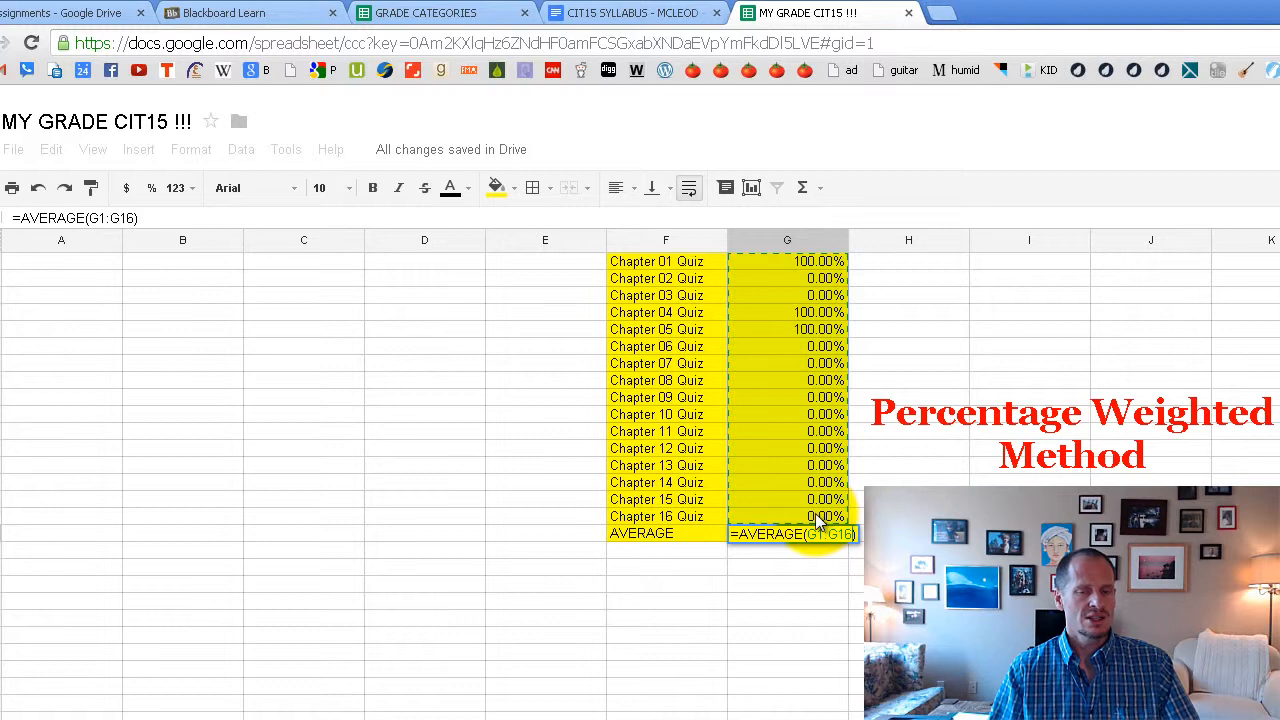
key("Return")
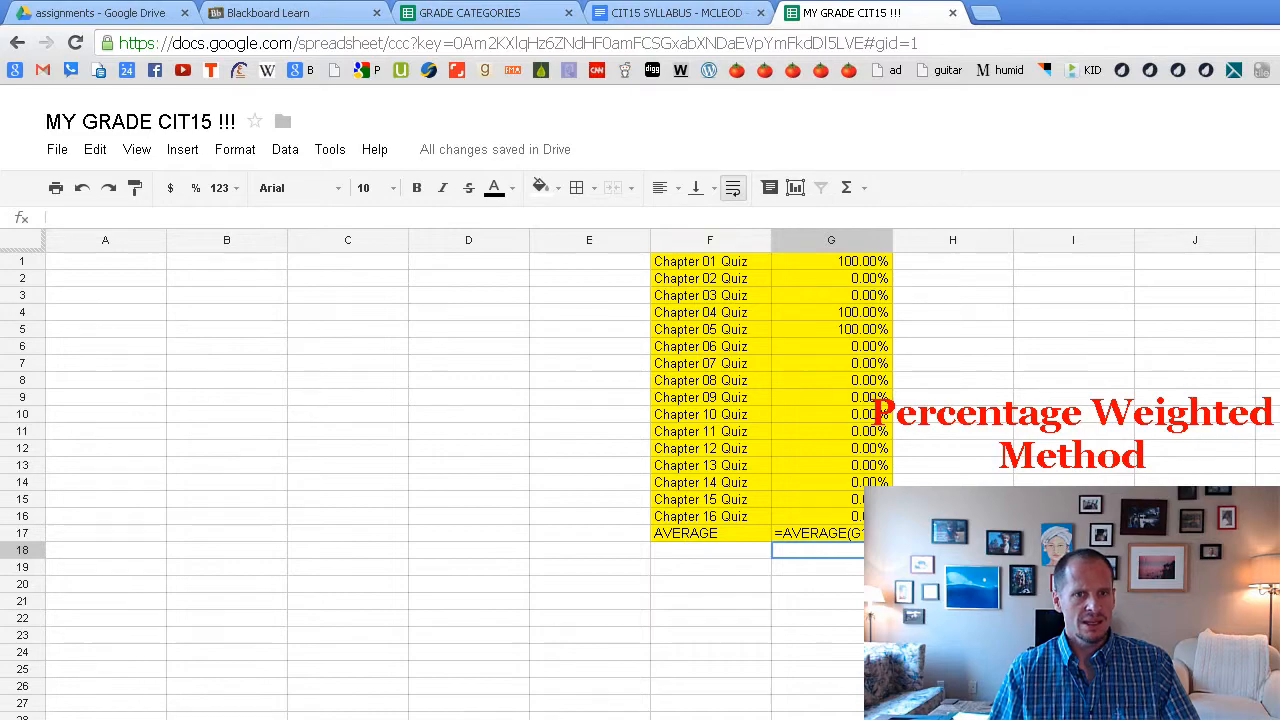
Widen column G and turn off the display of all formulas before returning to Sheet1.
left_click(814, 499)
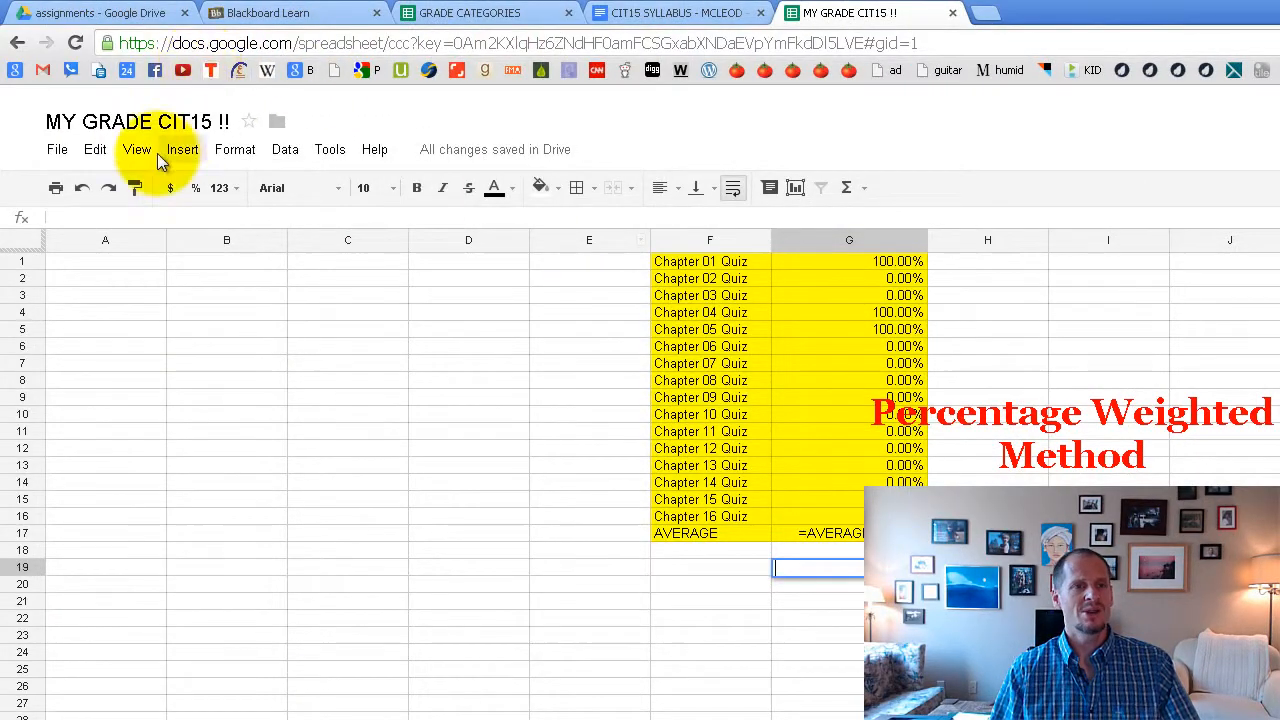
left_click(137, 150)
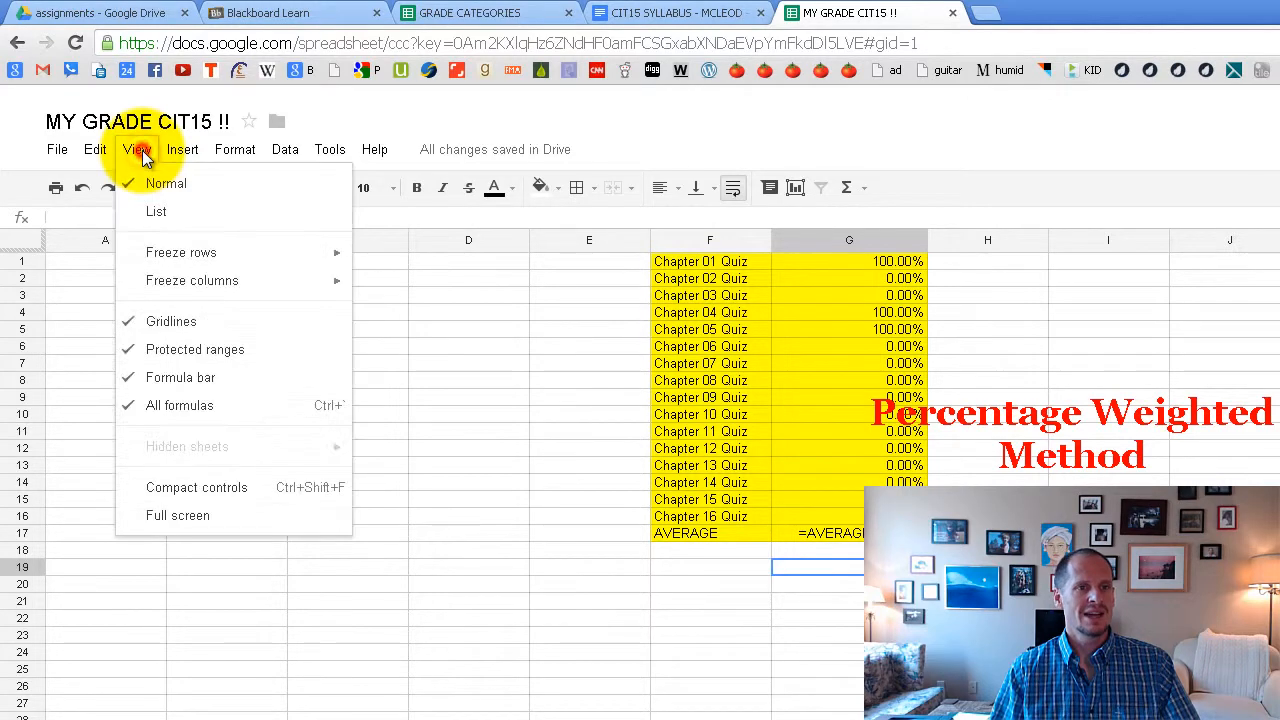
left_click(190, 407)
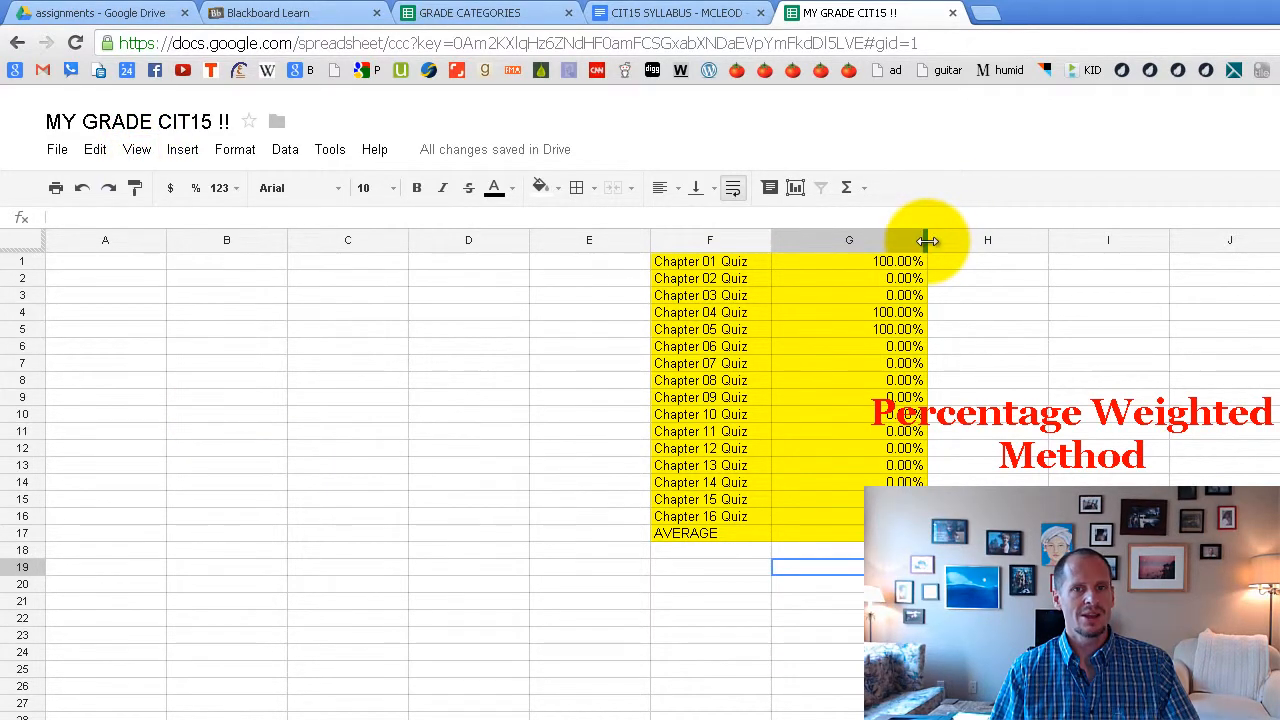
left_click_drag(927, 241, 819, 250)
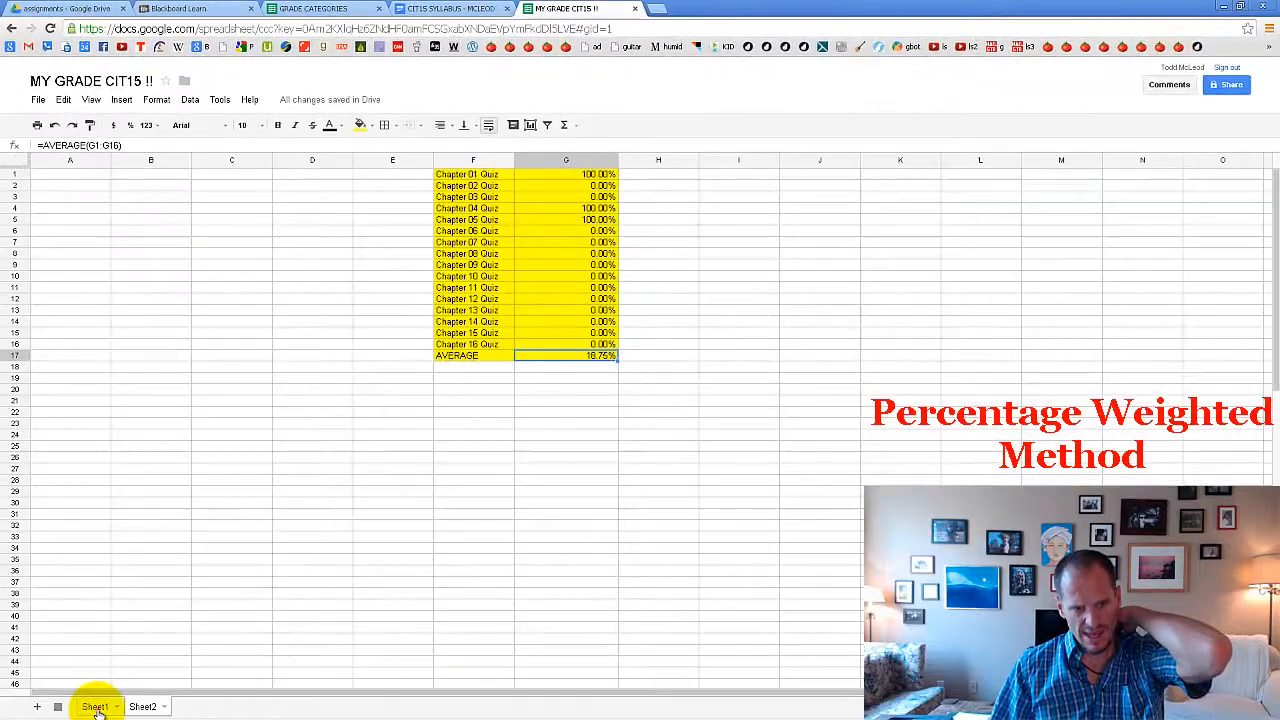
left_click(95, 706)
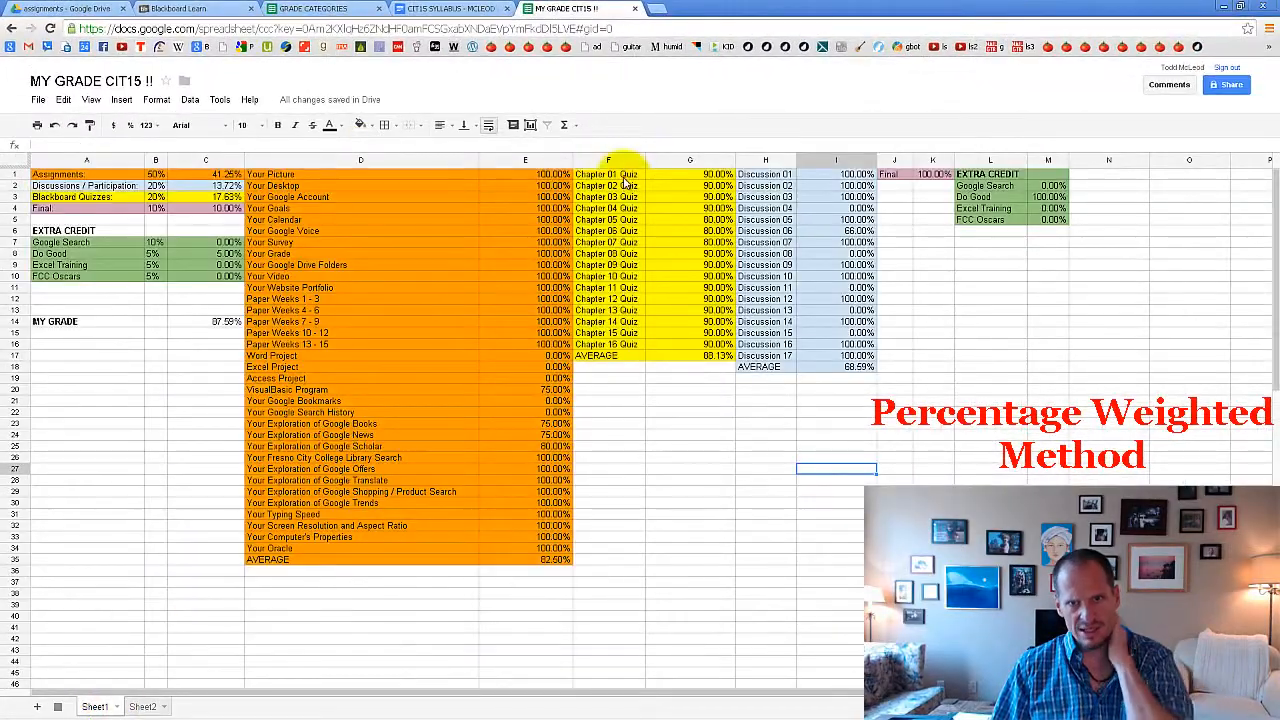
Review the quiz, assignment and discussion score blocks and the Final score on Sheet1.
left_click_drag(625, 176, 690, 350)
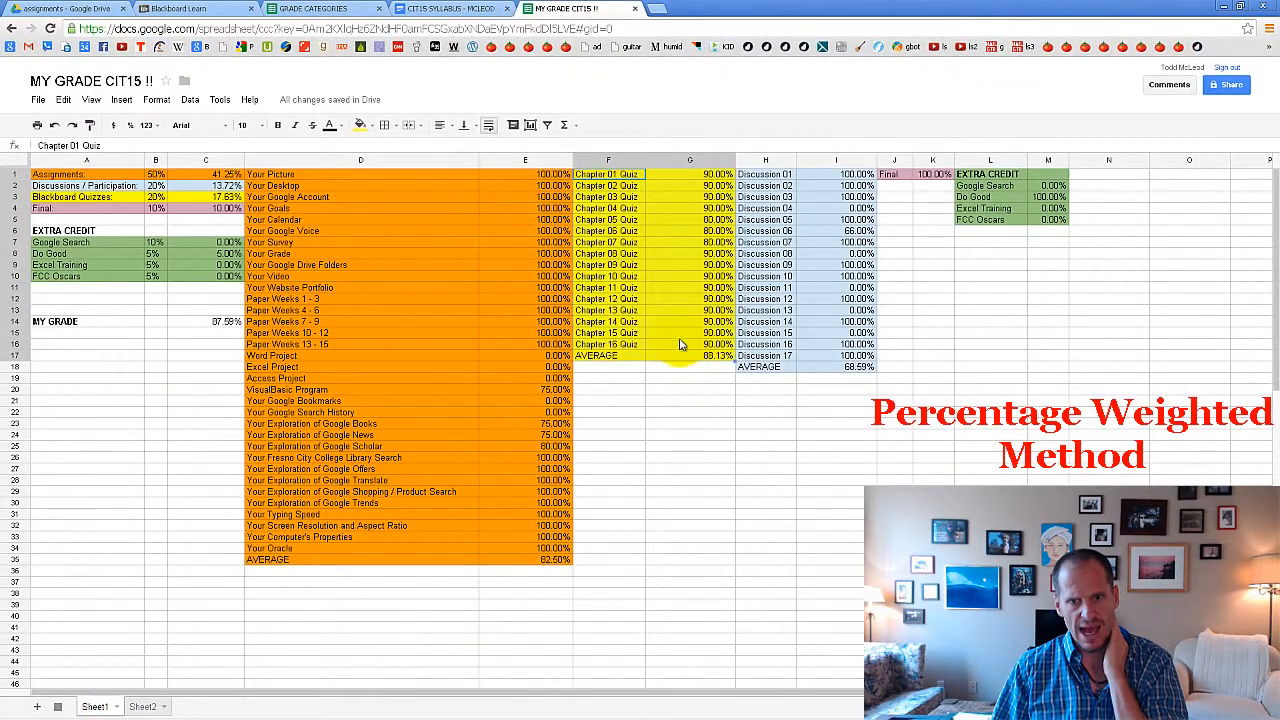
left_click(678, 335)
left_click_drag(317, 174, 520, 566)
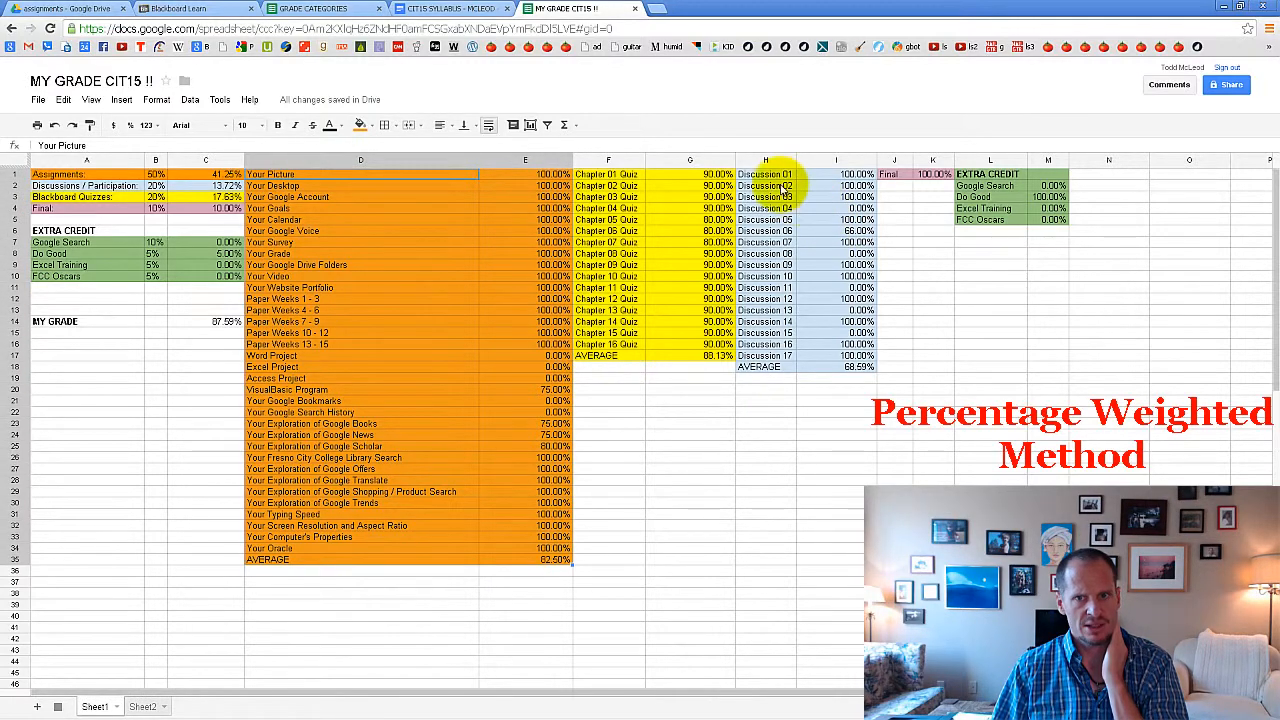
left_click_drag(766, 172, 830, 368)
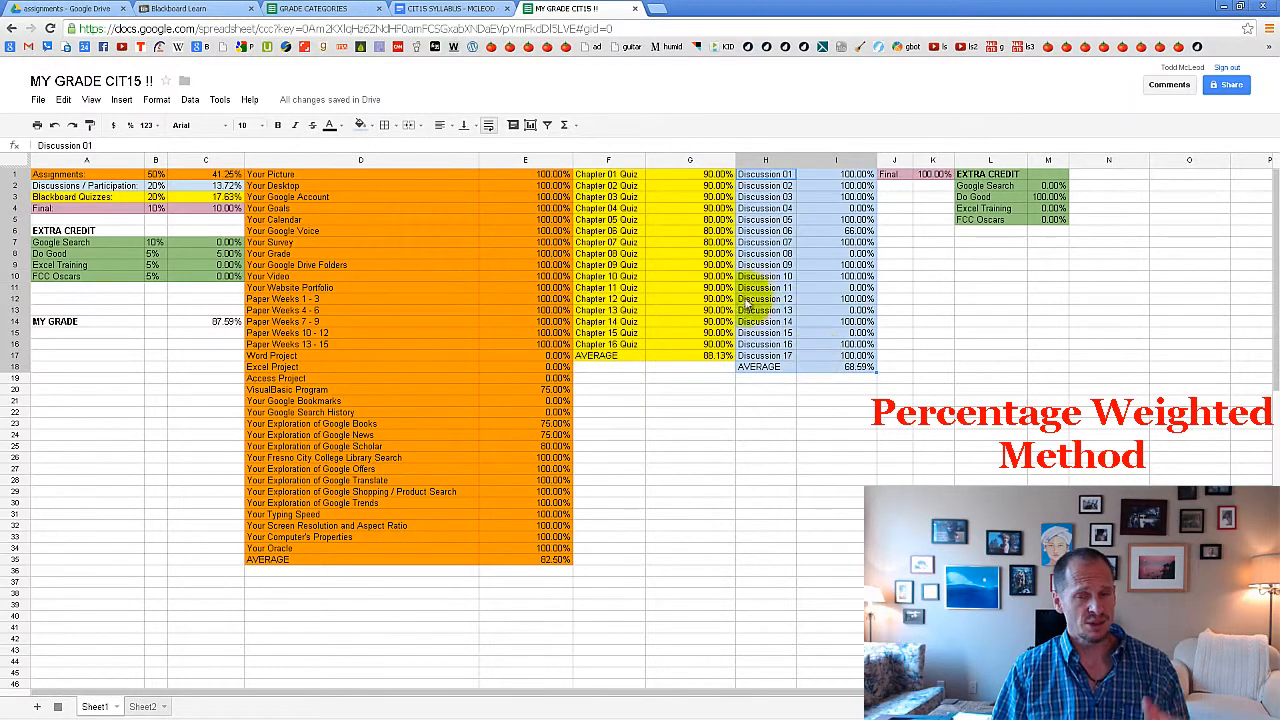
left_click(766, 344)
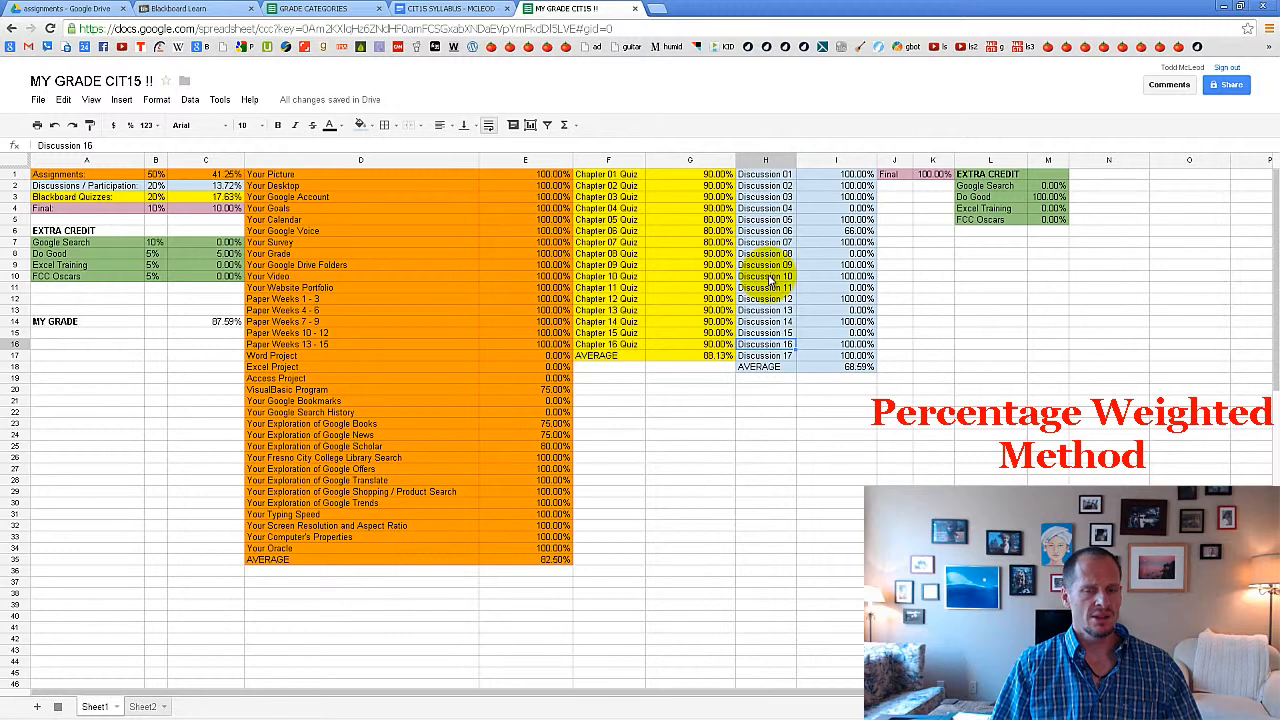
left_click(893, 175)
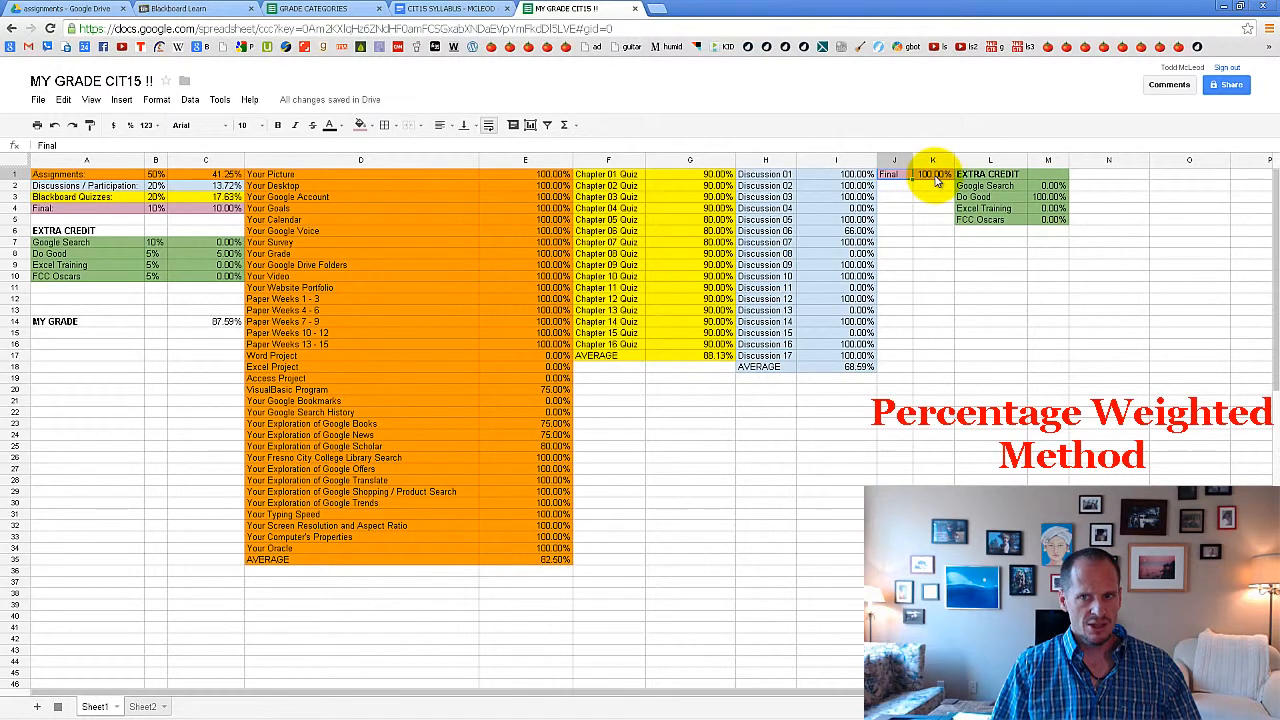
left_click(935, 178)
Display all formulas and examine the Final score in K1 and the extra credit scores in M2:M5.
left_click(90, 100)
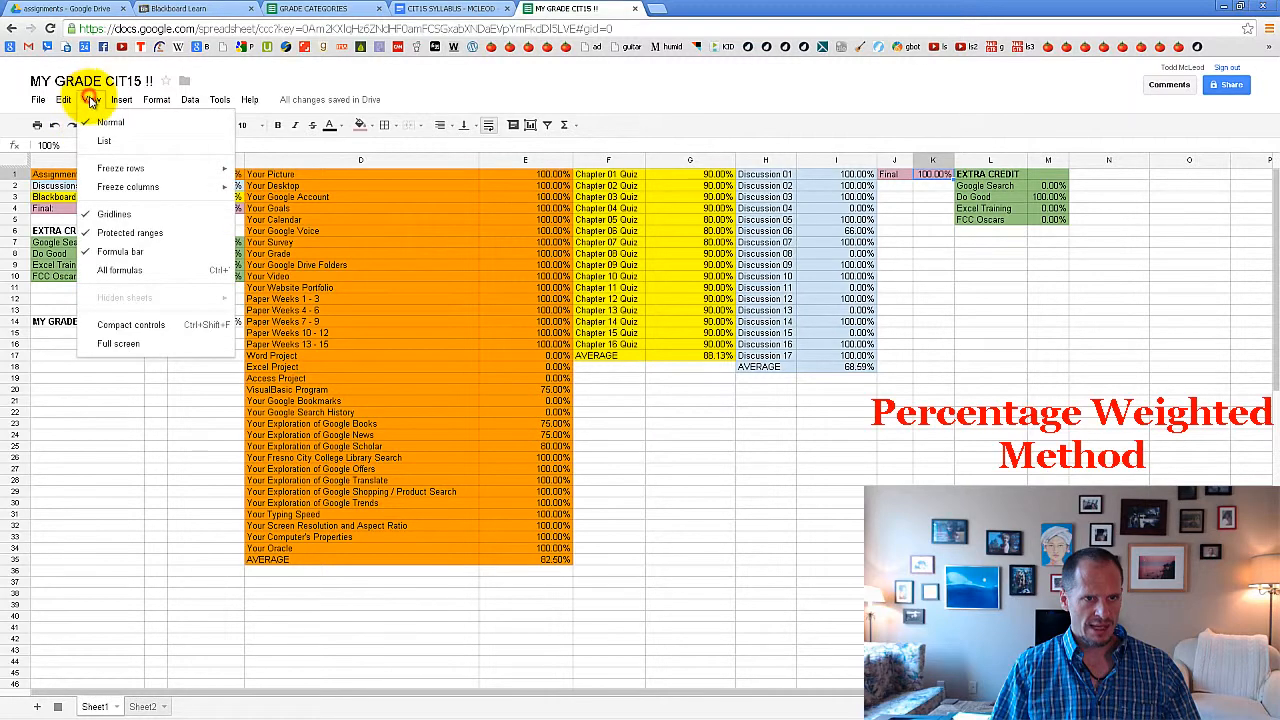
left_click(120, 272)
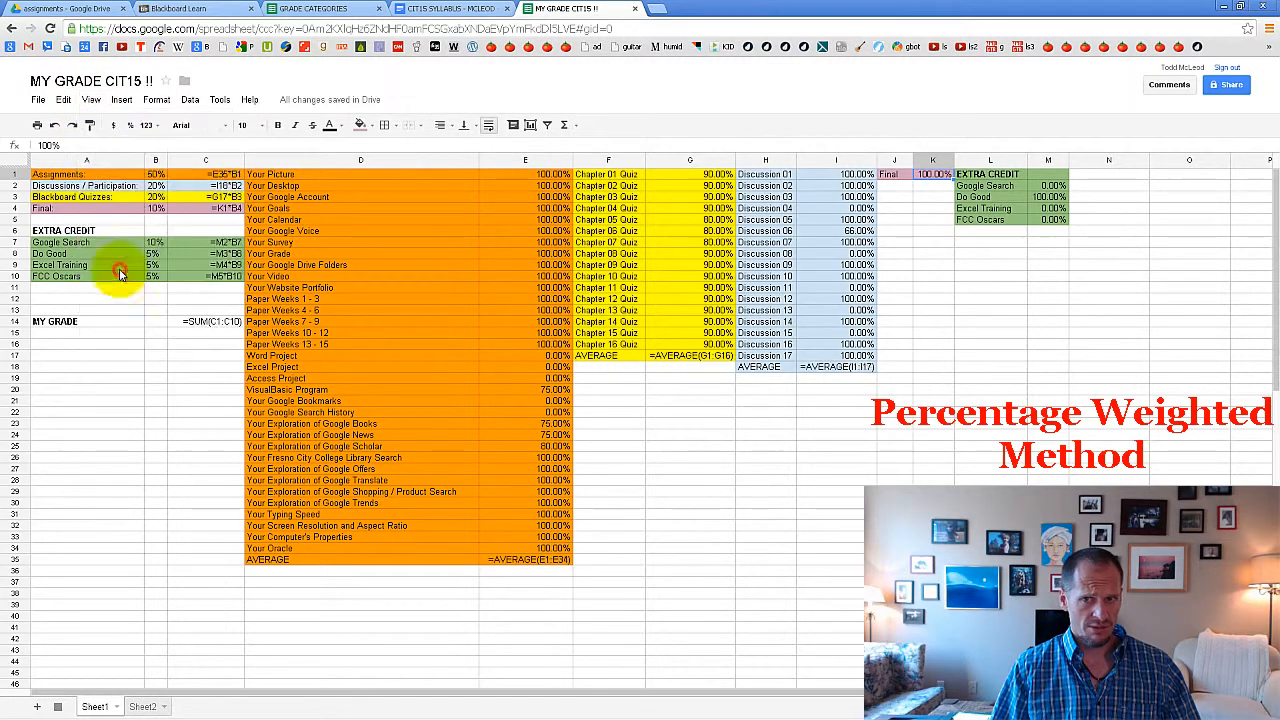
left_click(937, 176)
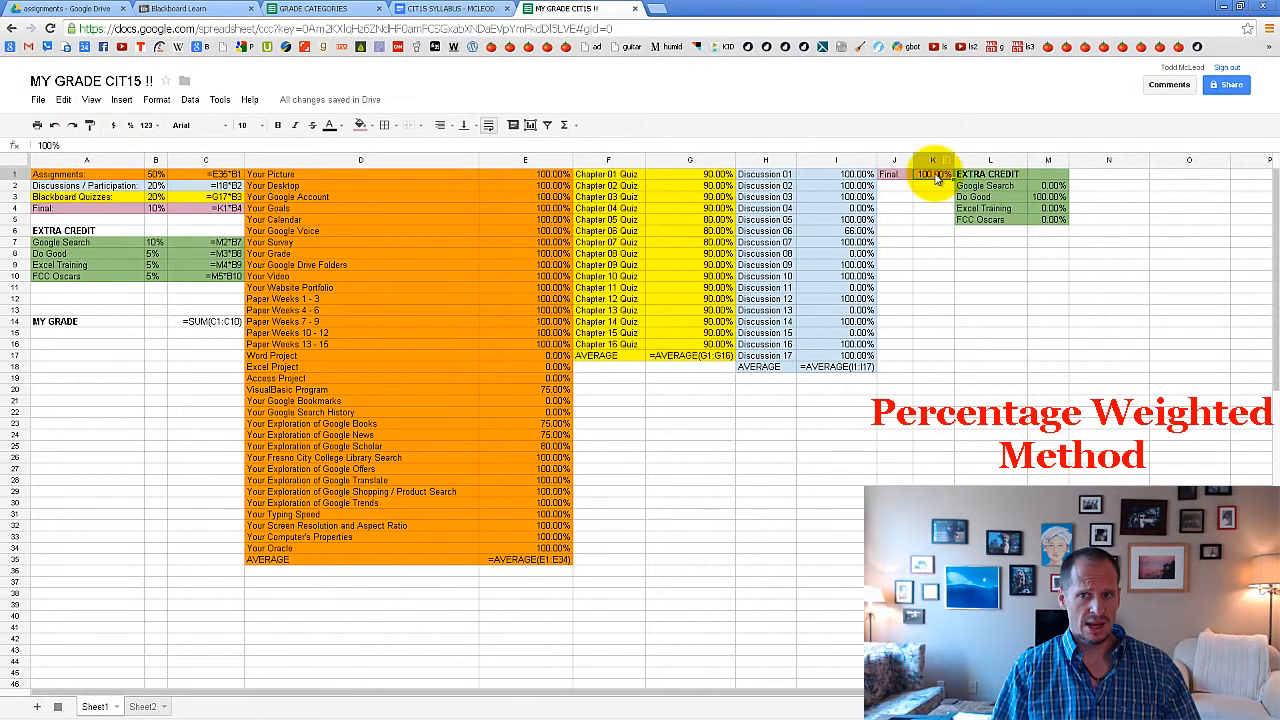
left_click(1046, 187)
left_click(1046, 199)
left_click(1050, 210)
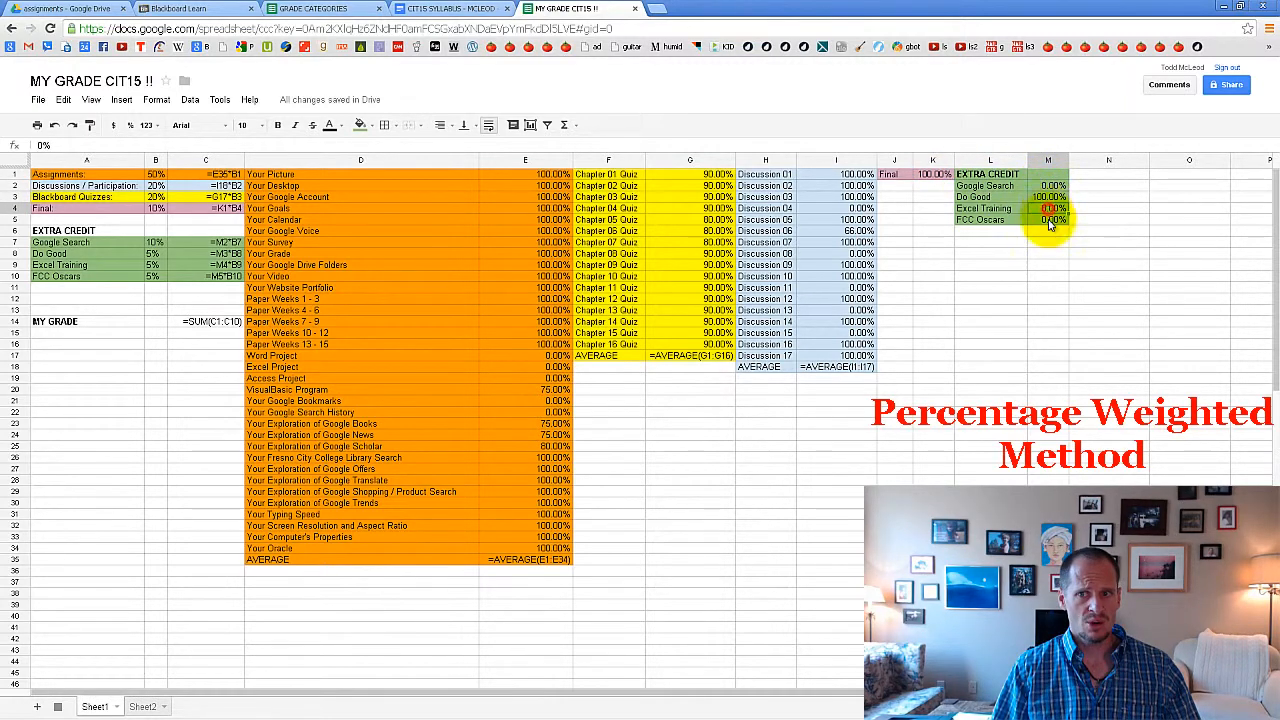
left_click(1050, 221)
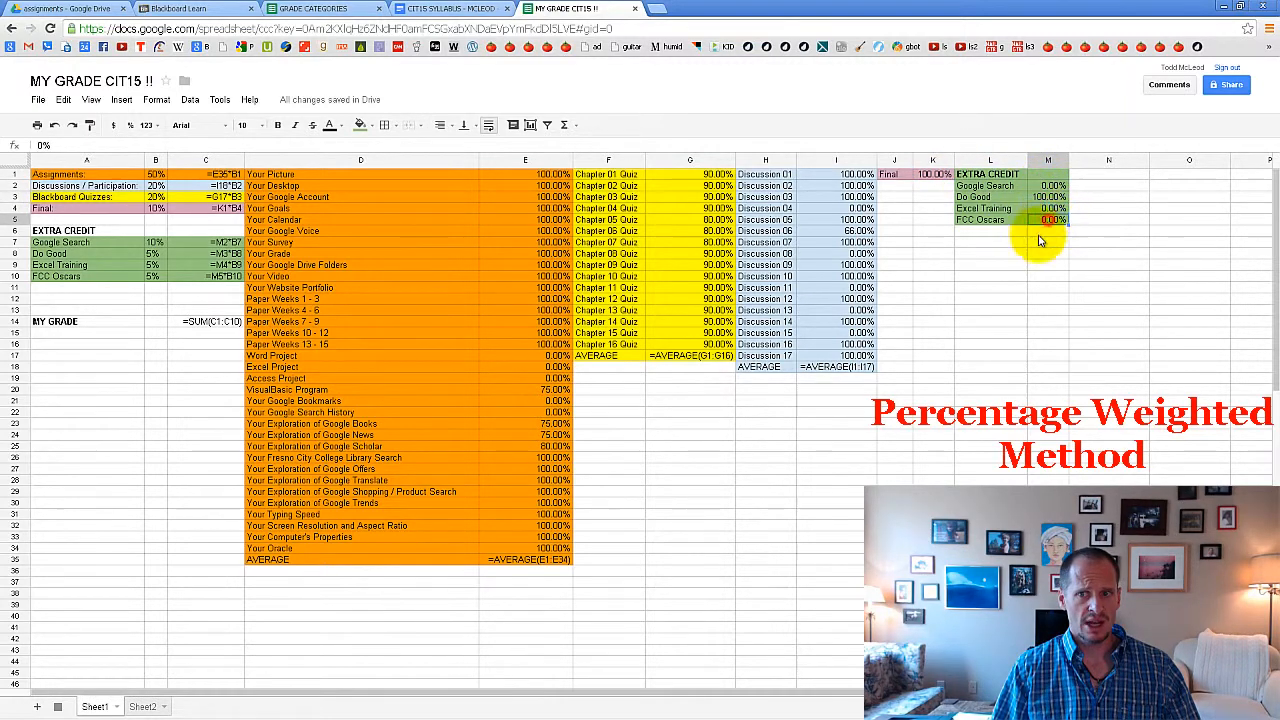
left_click(932, 176)
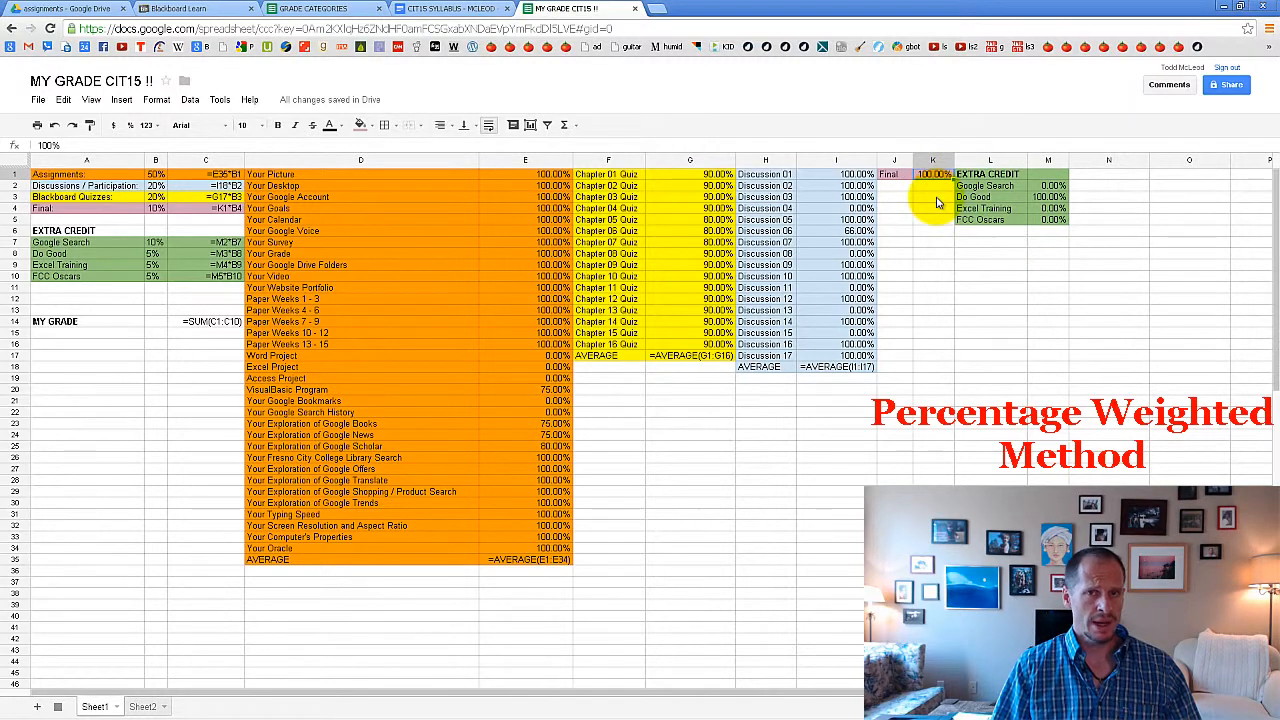
left_click(1013, 232)
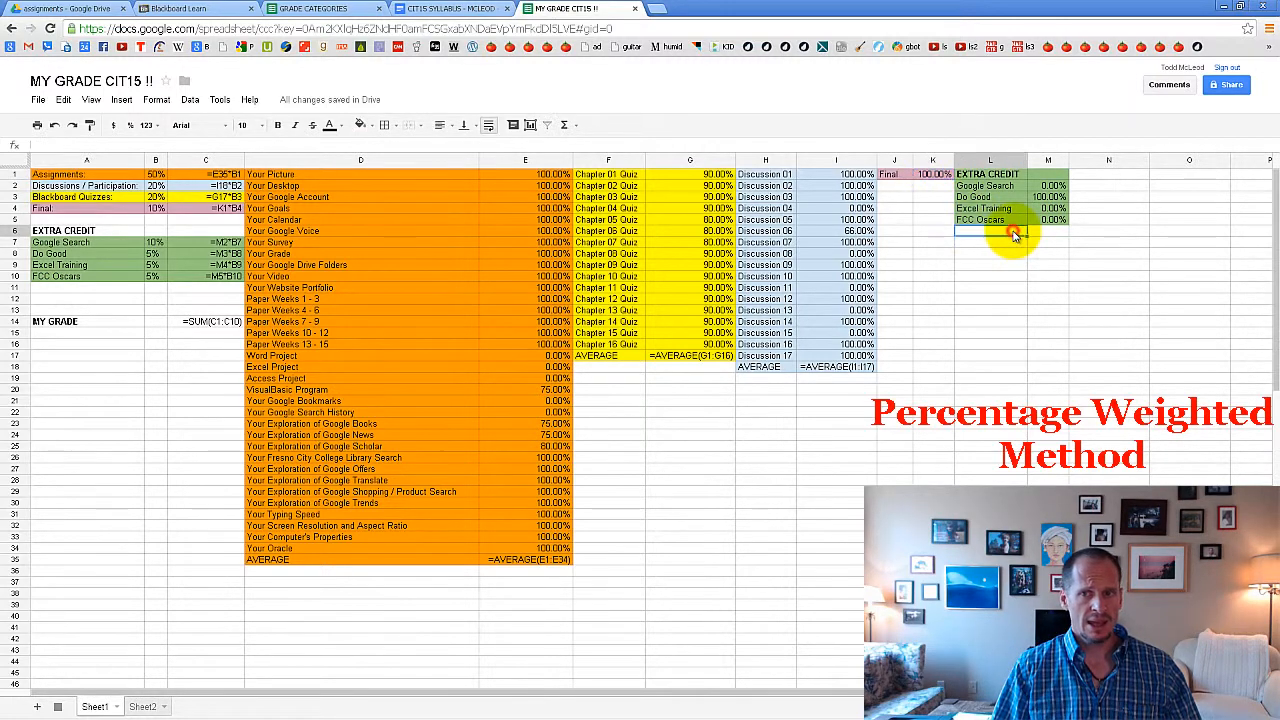
left_click(1008, 178)
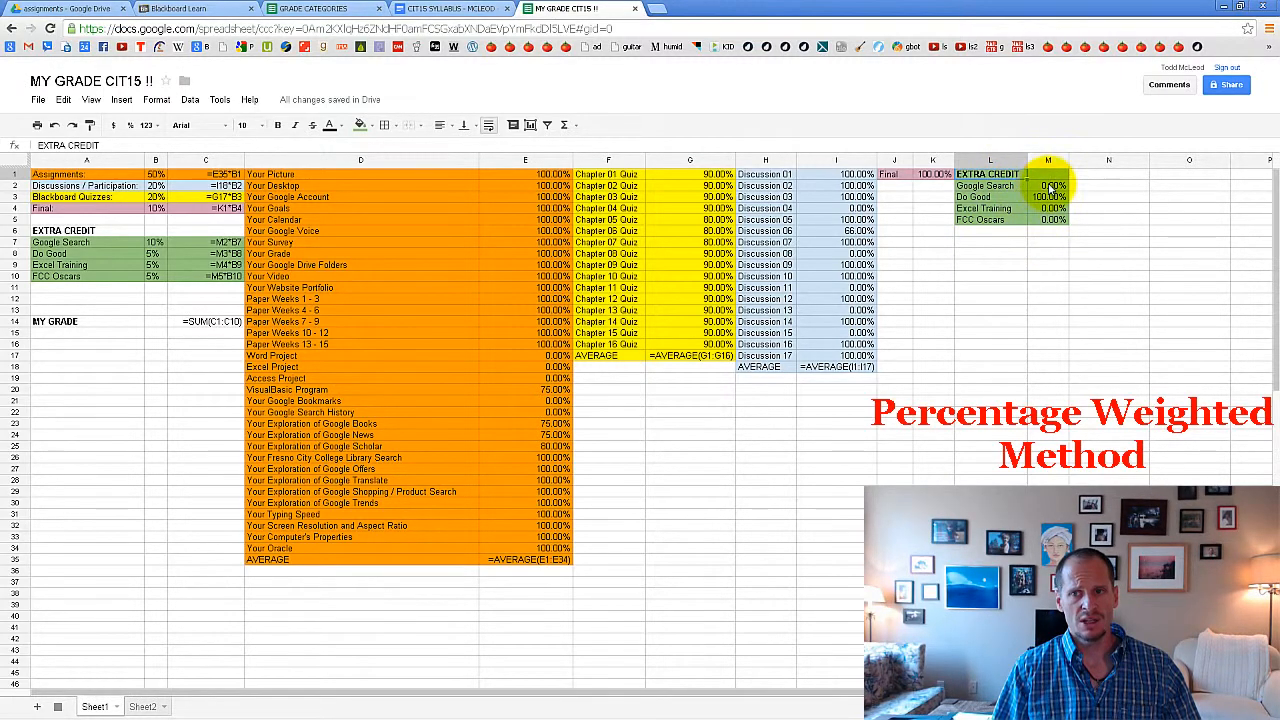
left_click_drag(1052, 188, 1050, 225)
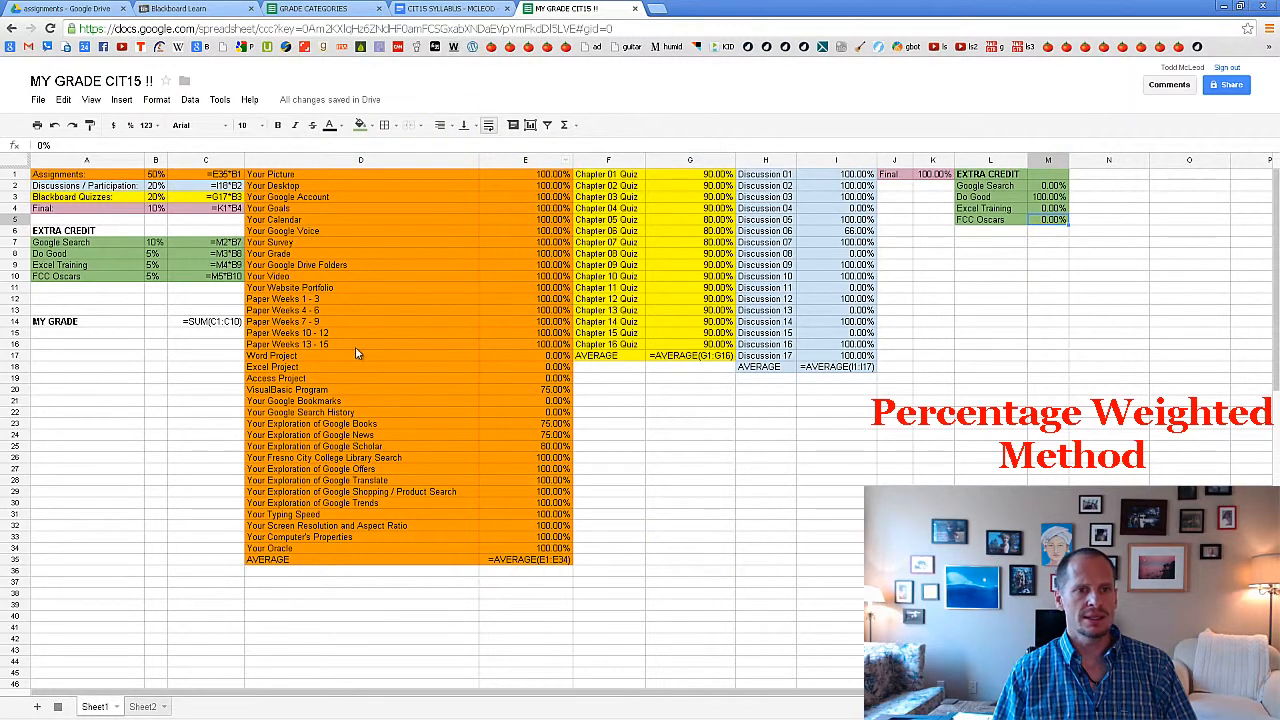
Examine the weighted score formulas in column C for the grade categories and the extra credit items.
left_click(197, 176)
left_click(200, 197)
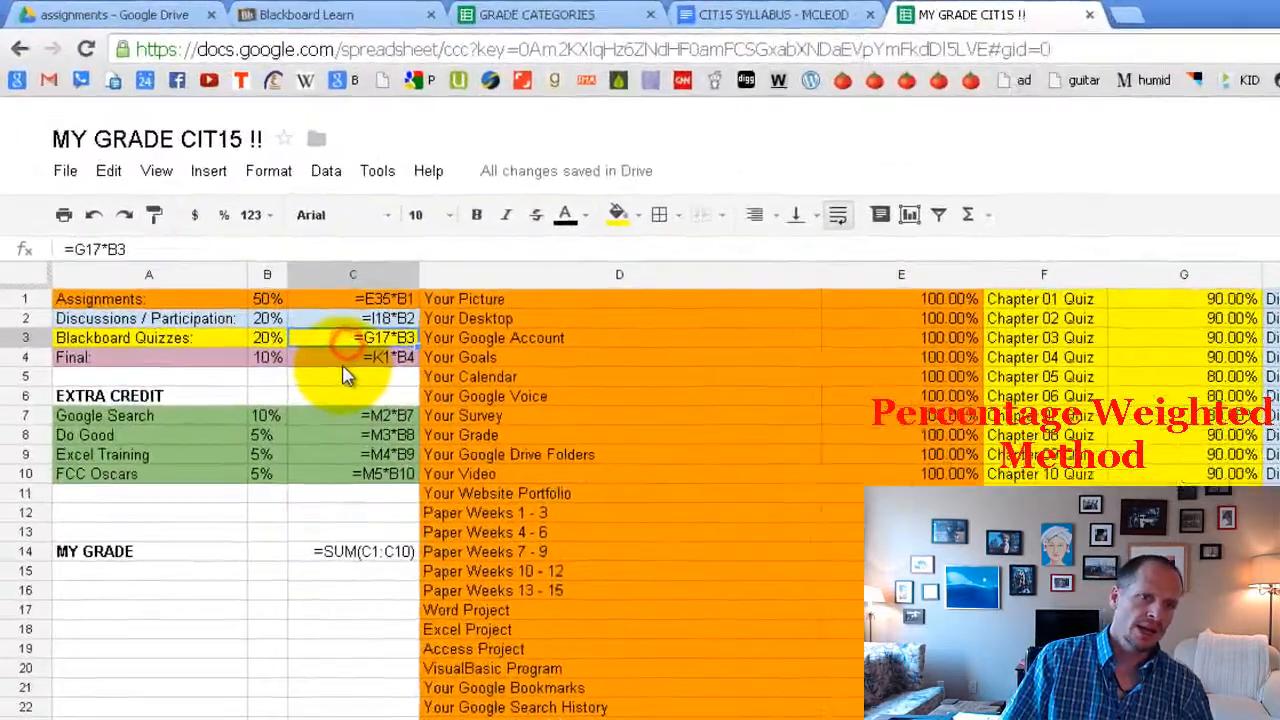
left_click(345, 357)
left_click(357, 418)
left_click(356, 440)
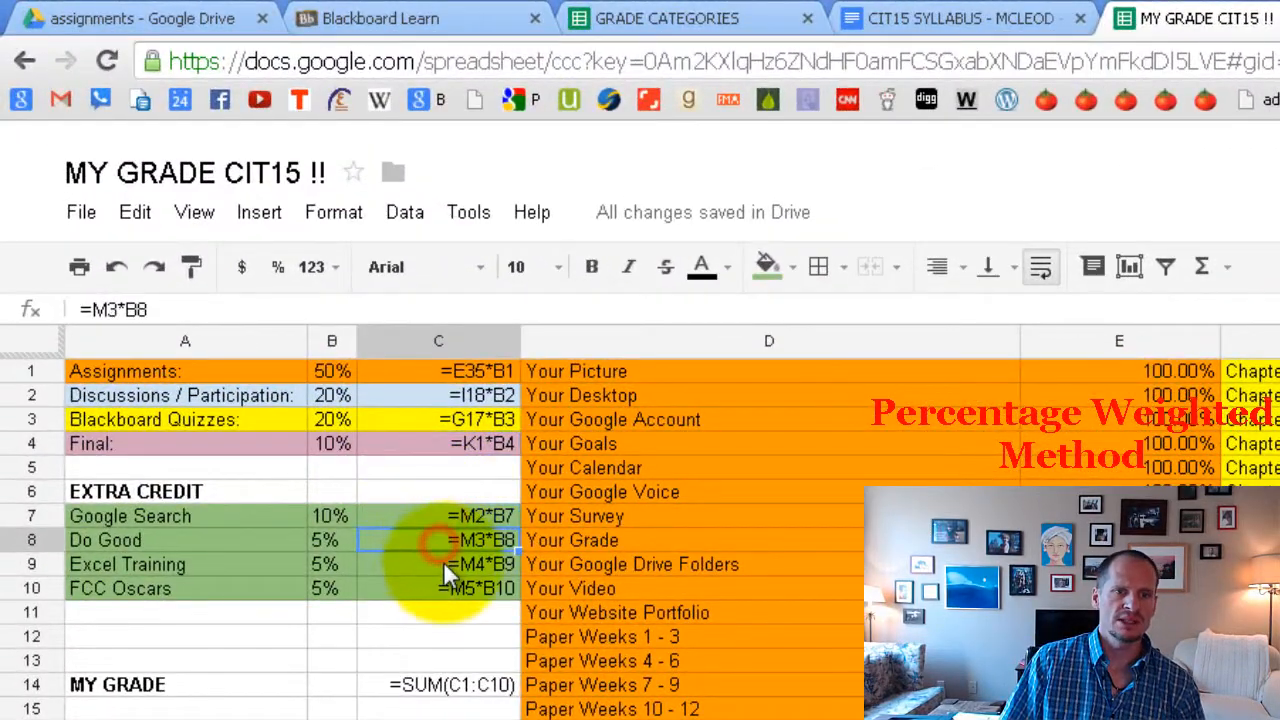
left_click(445, 564)
left_click(450, 610)
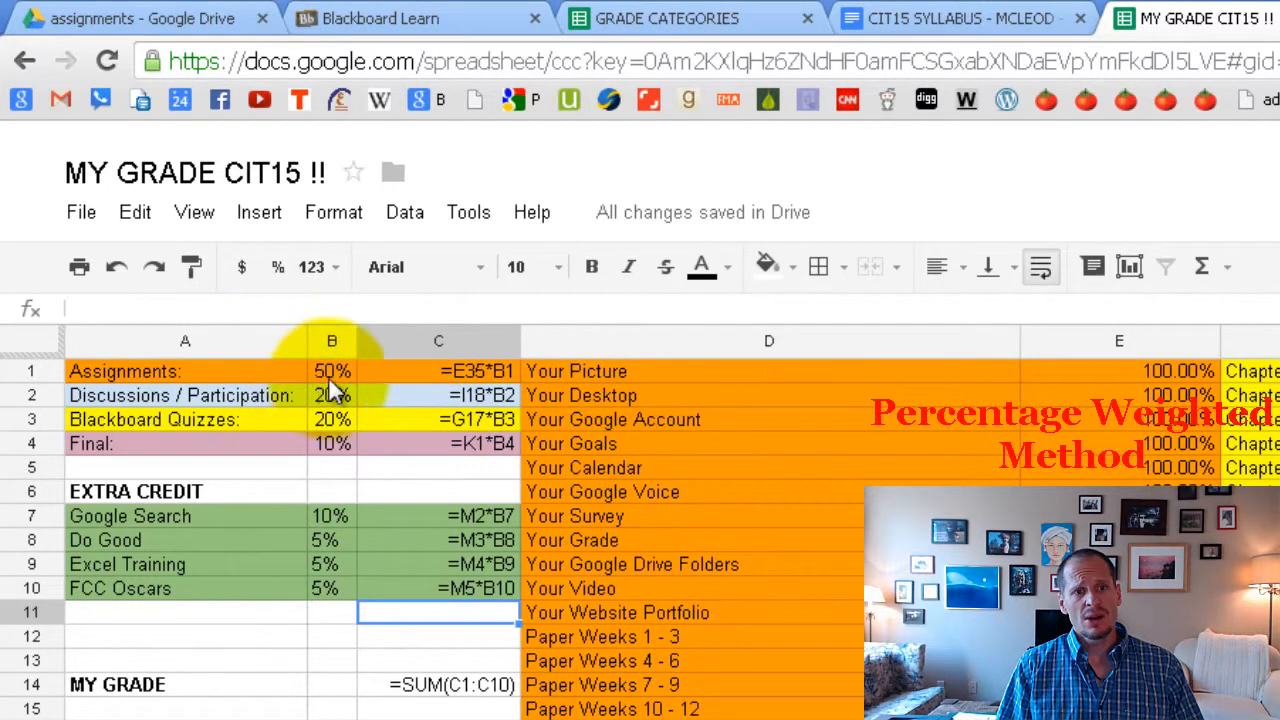
Examine the percentage weights in B1:B4 for assignments, discussions, Blackboard quizzes and the final.
mouse_move(341, 442)
left_mouse_down()
mouse_move(331, 415)
mouse_move(217, 378)
left_mouse_up()
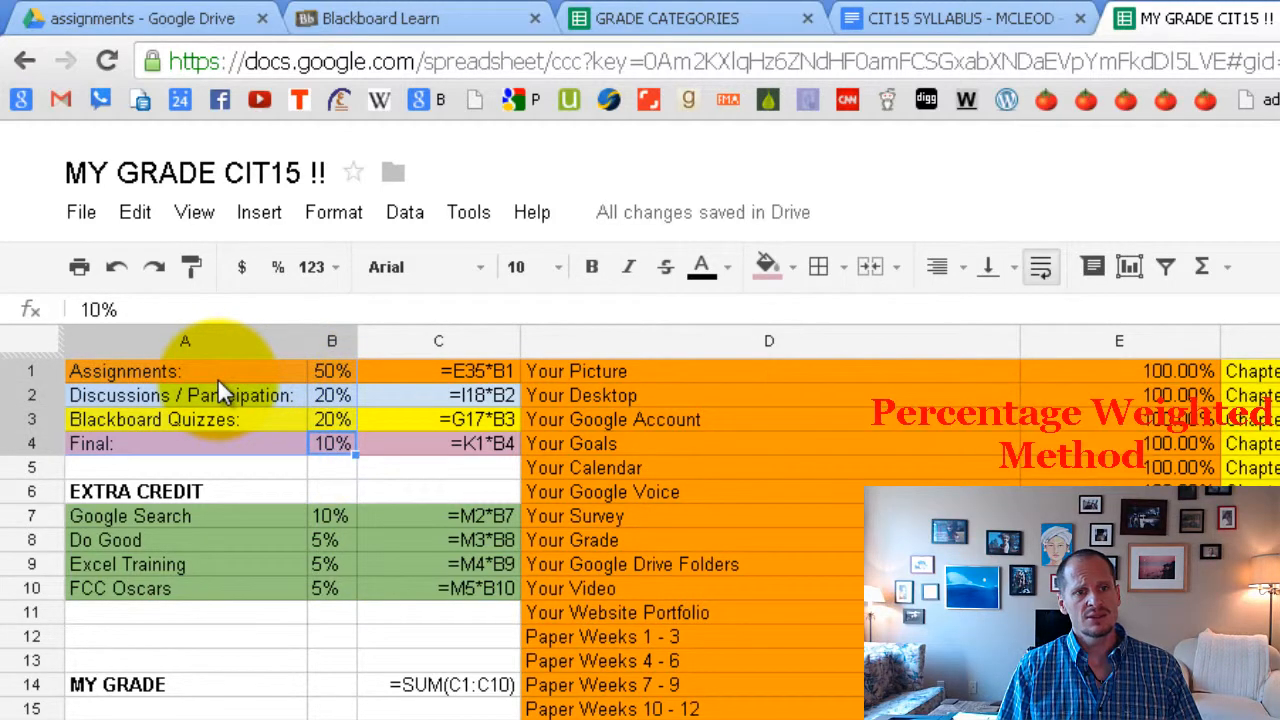
left_click(217, 378)
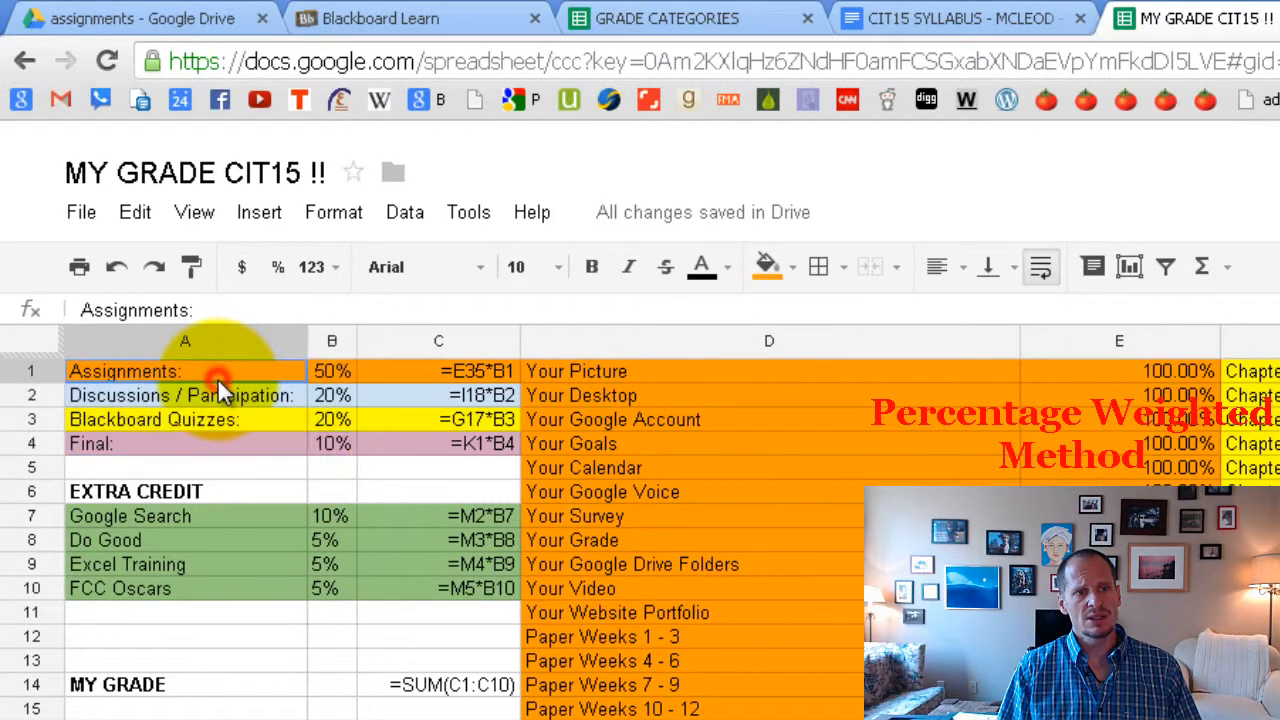
left_click(326, 372)
left_click(263, 398)
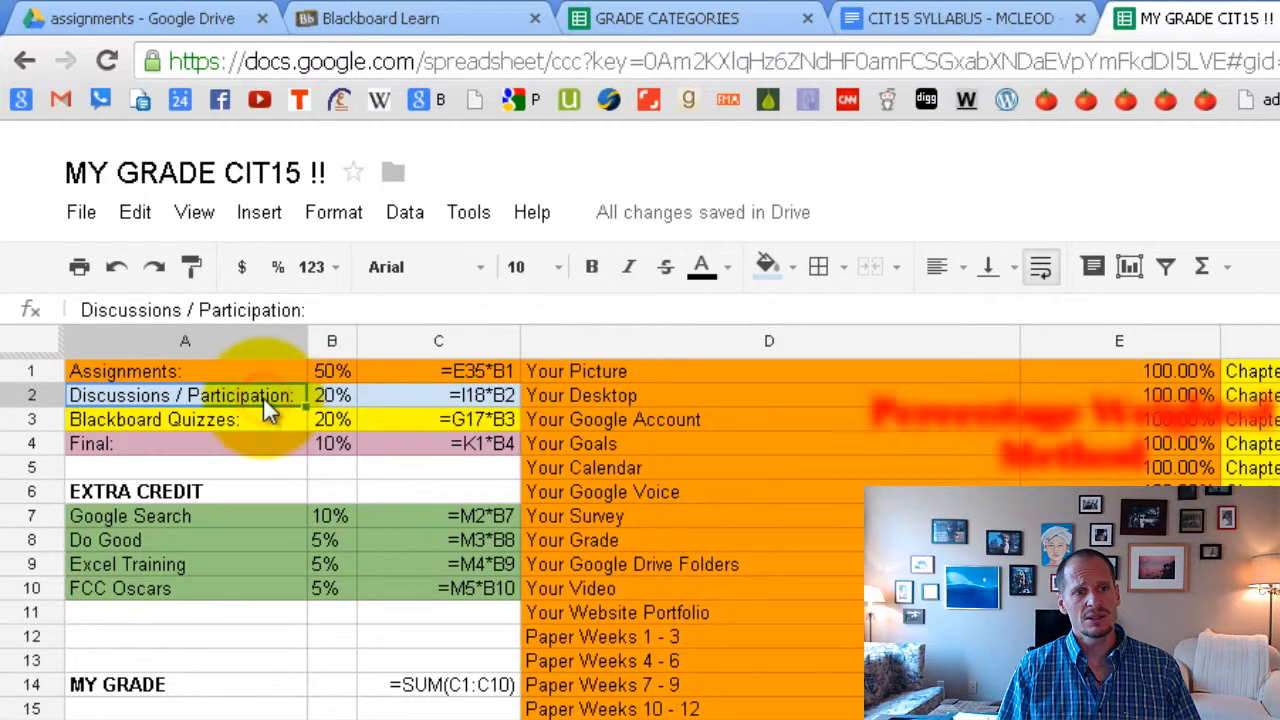
left_click(273, 419)
left_click(316, 420)
left_click(230, 397)
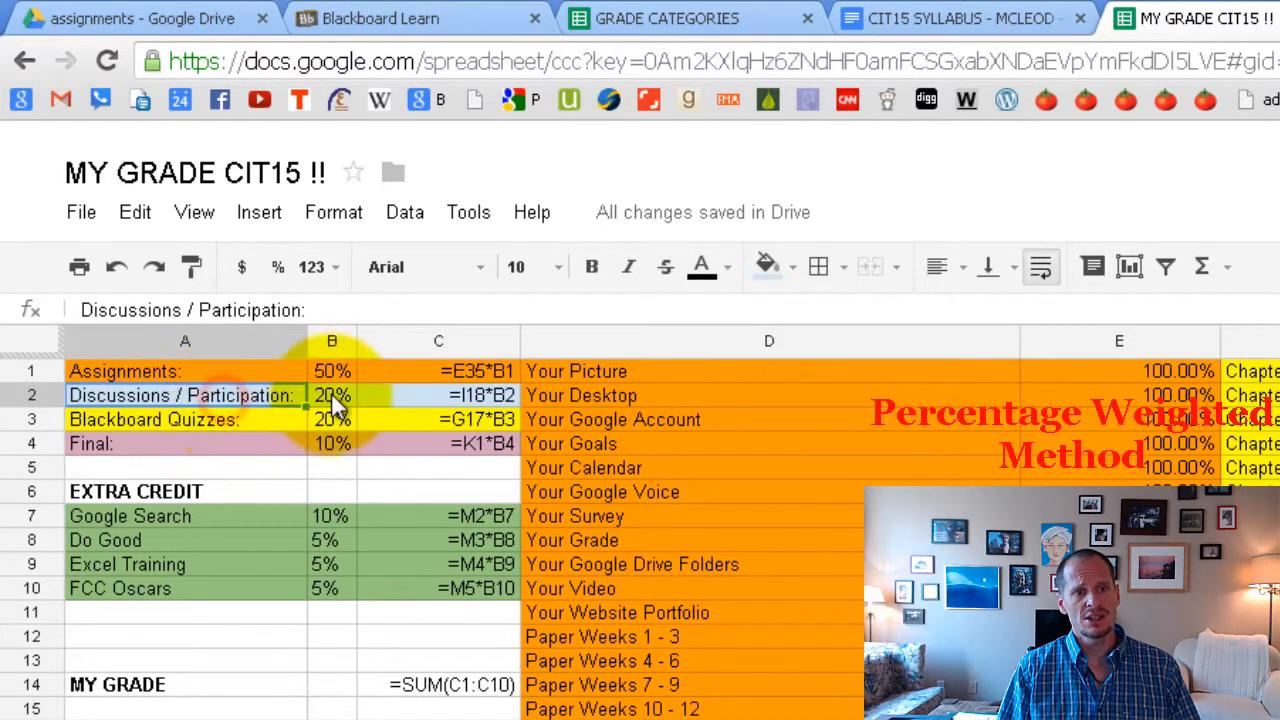
left_click(331, 395)
left_click(236, 446)
left_click(329, 444)
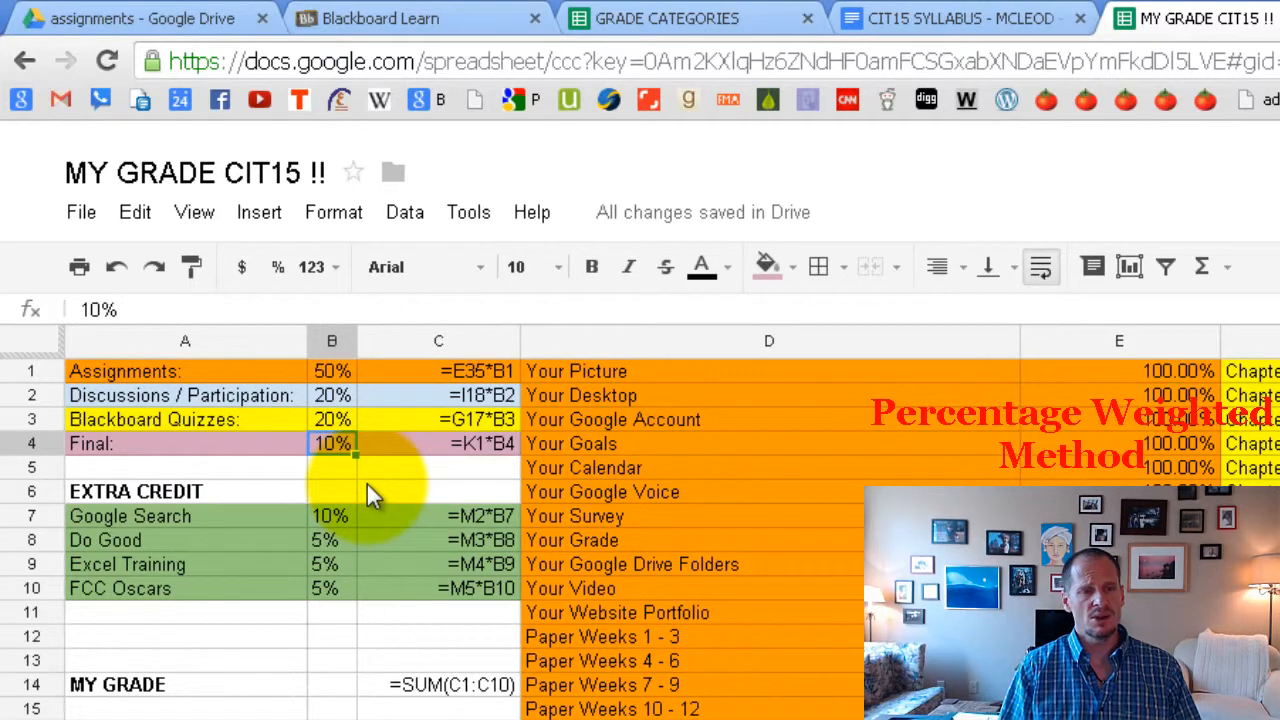
left_click(327, 370)
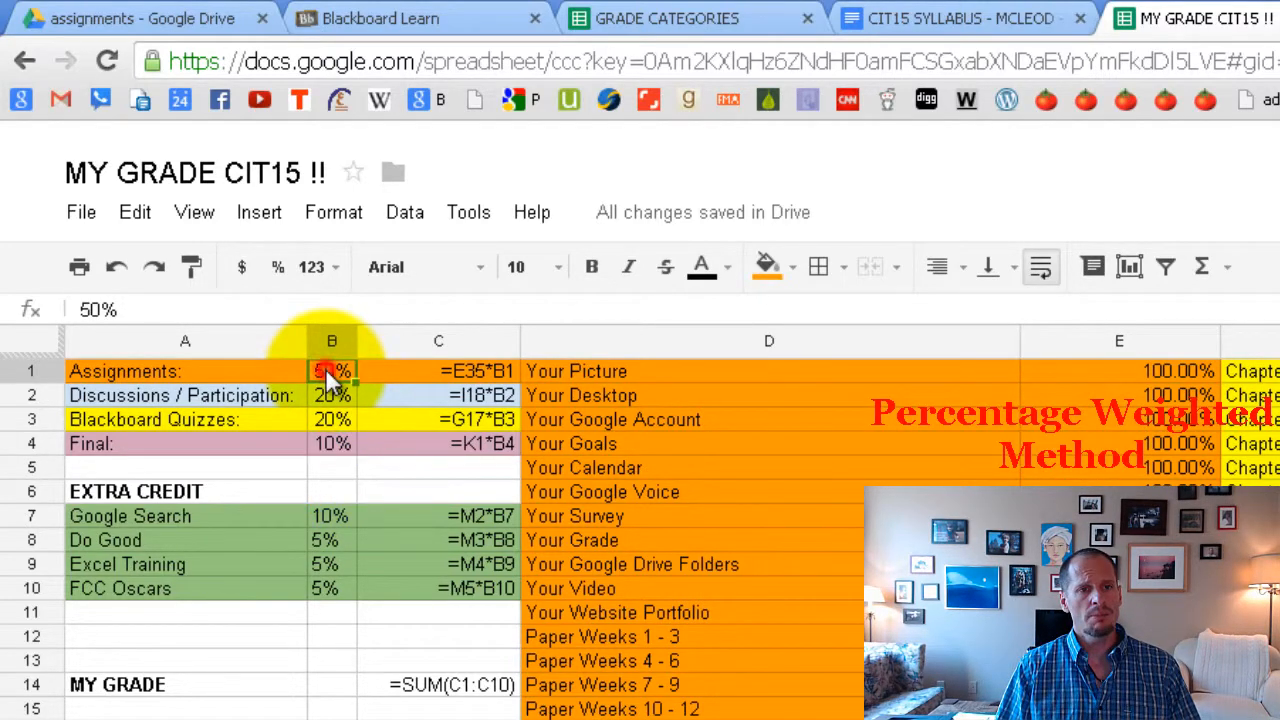
left_click(332, 392)
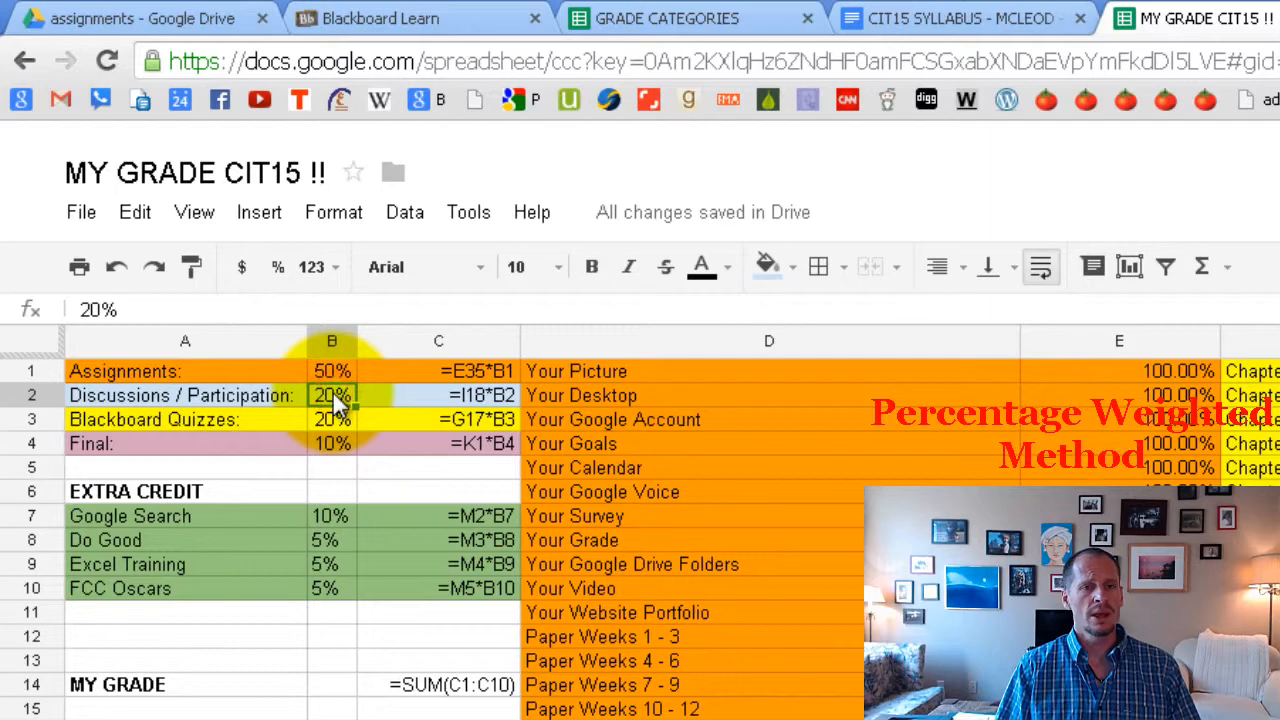
Turn off the display of all formulas and fill the 100% assignment score from E16 down through E34.
left_click(195, 214)
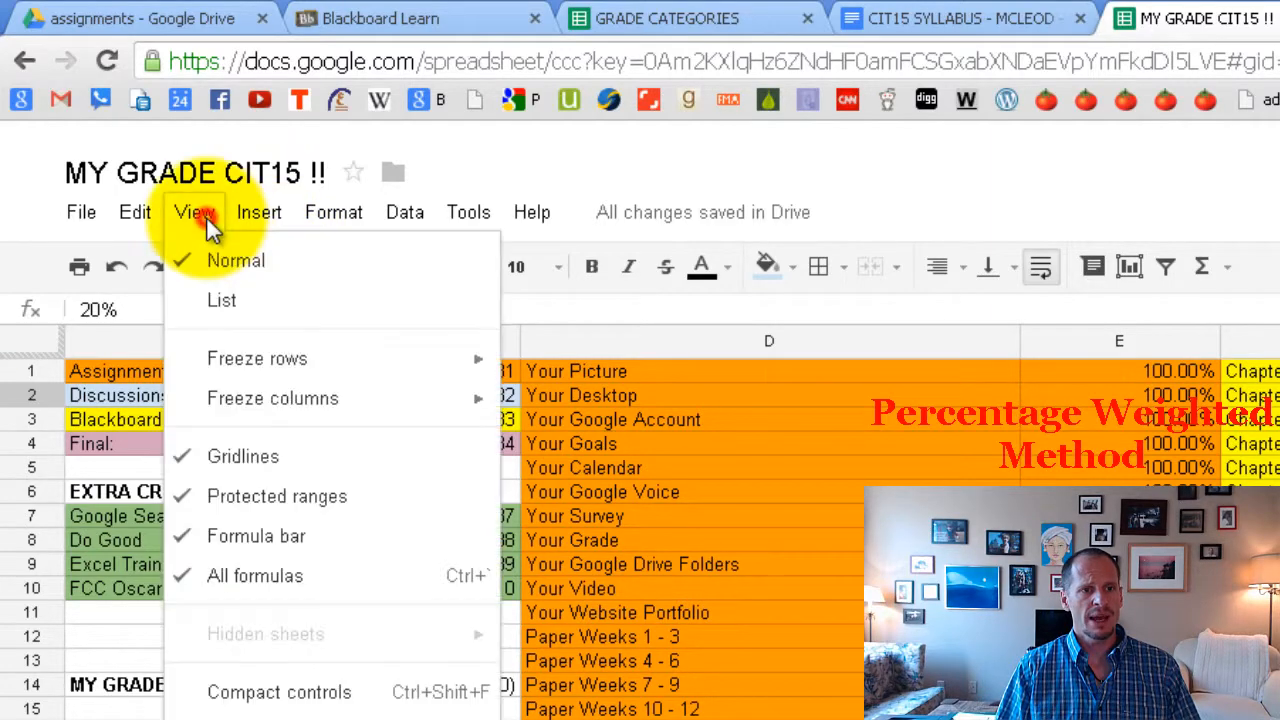
left_click(268, 578)
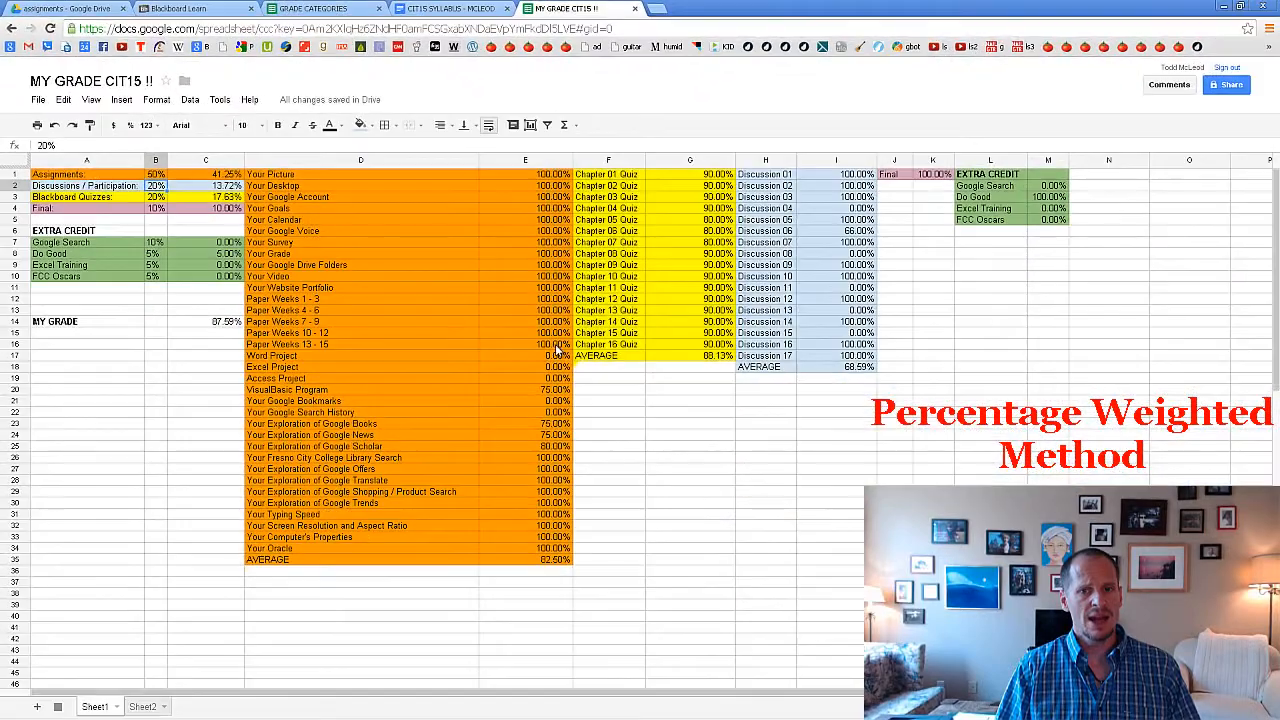
left_click(1035, 642)
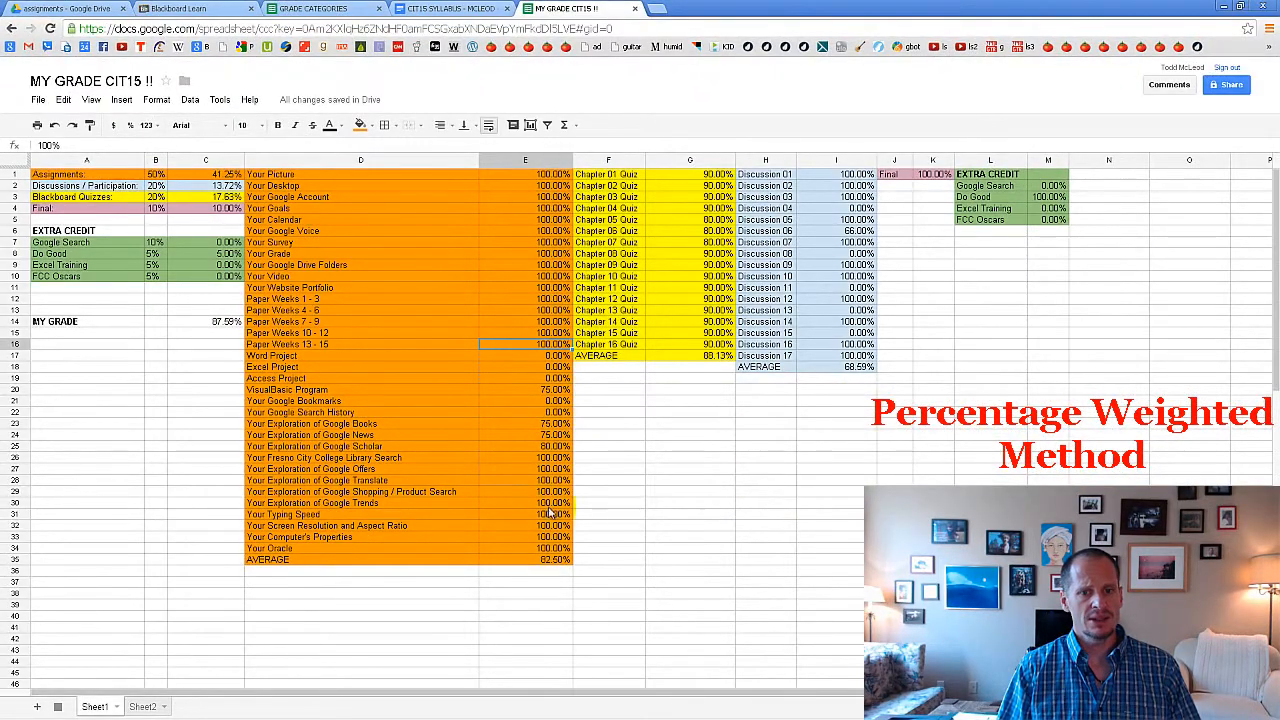
left_click_drag(549, 512, 553, 514)
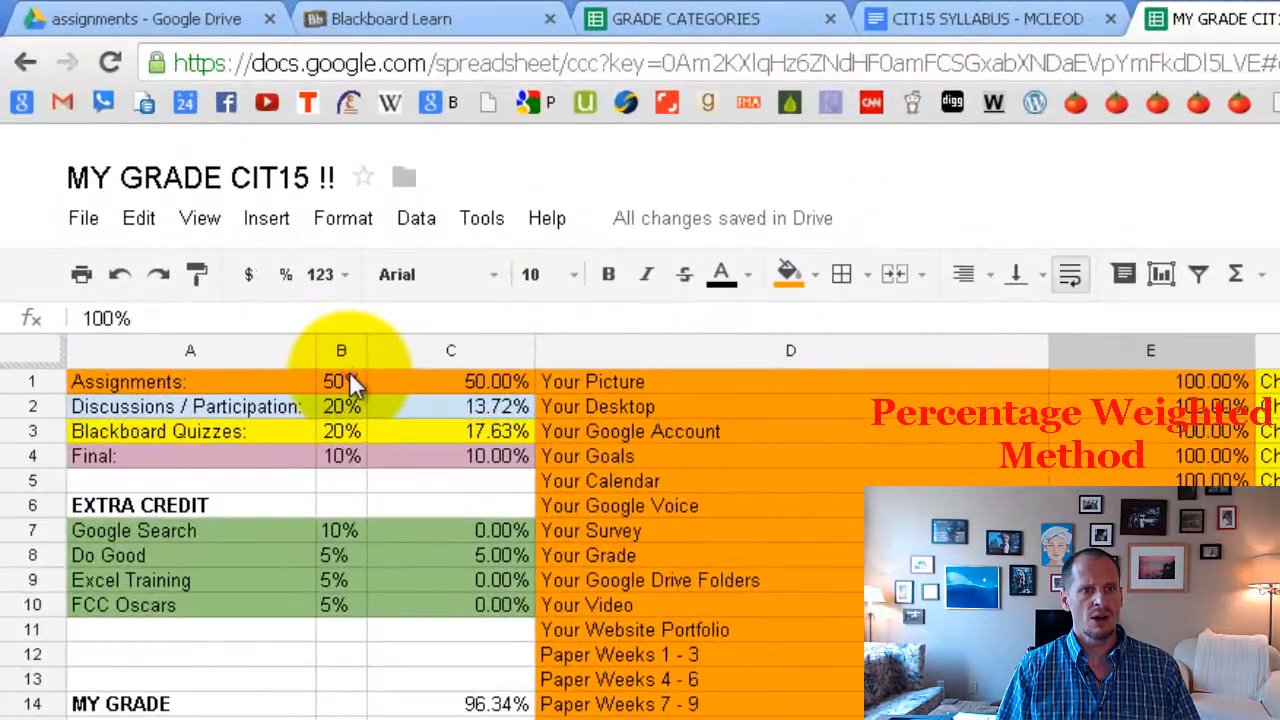
left_click(155, 174)
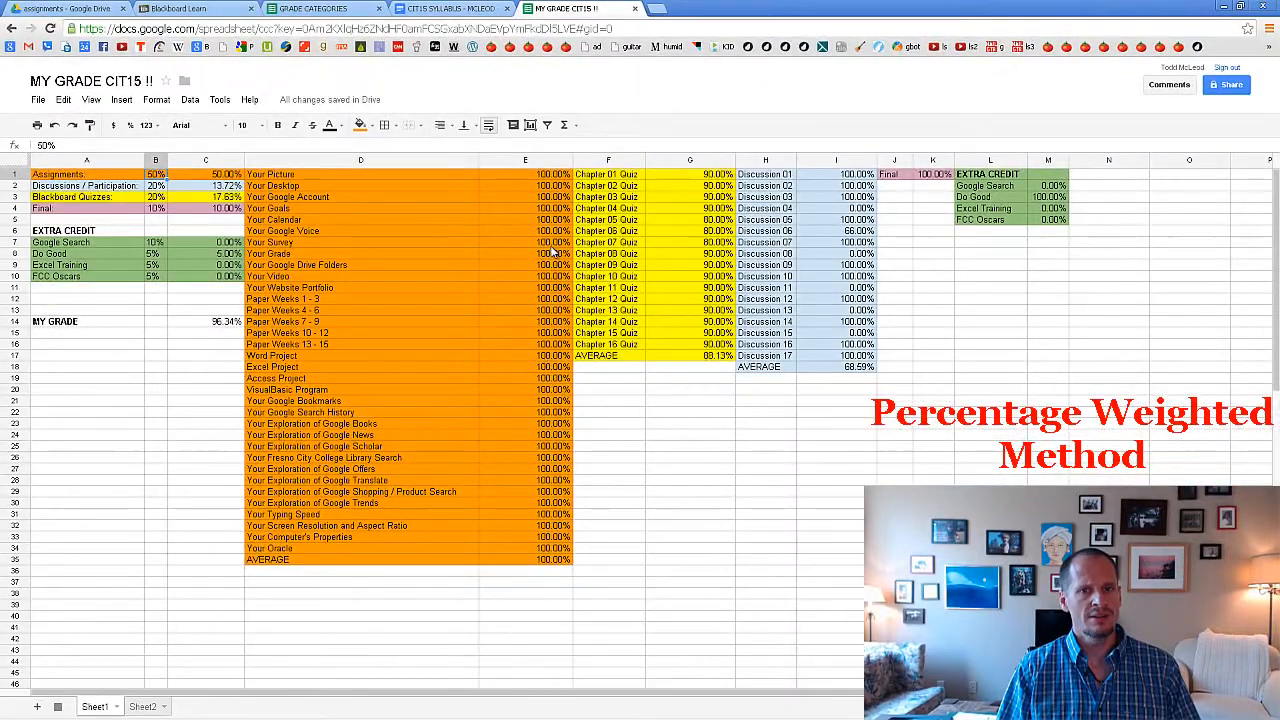
Set the Your Survey score in E7 to 0 and fill it down through the Your Oracle row, E34.
left_click(552, 246)
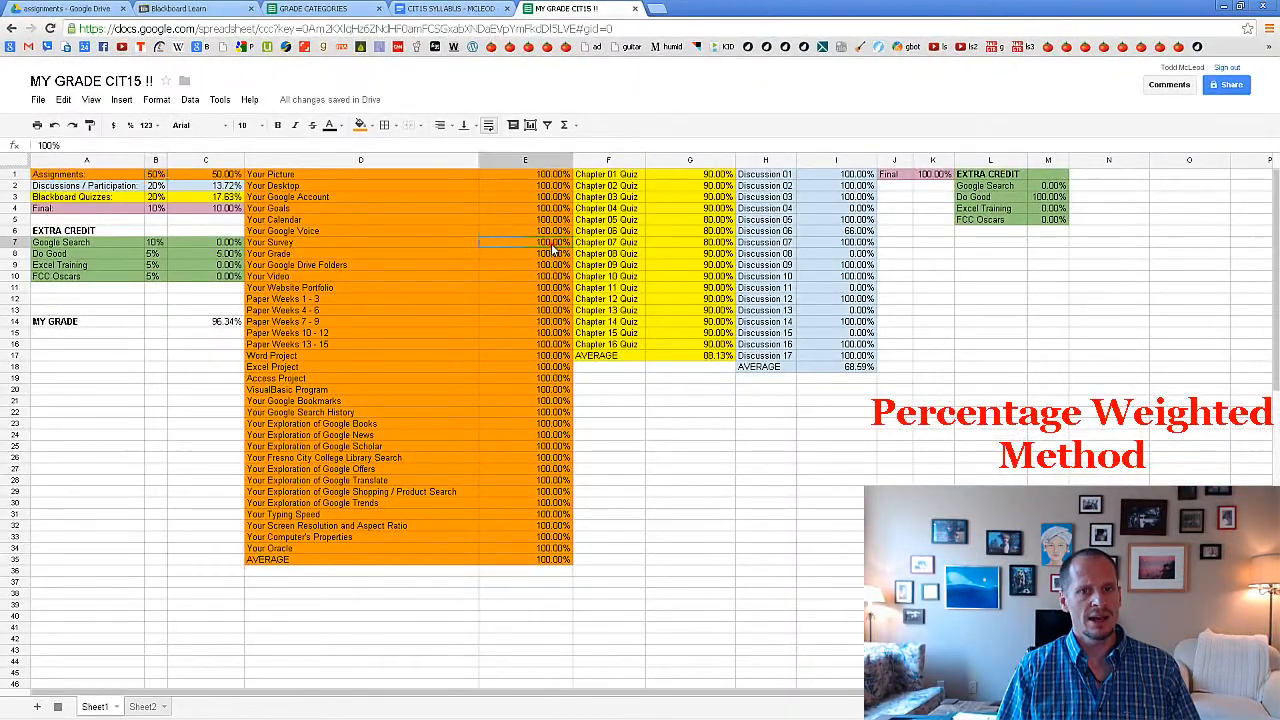
type("0")
key("Return")
left_click(552, 244)
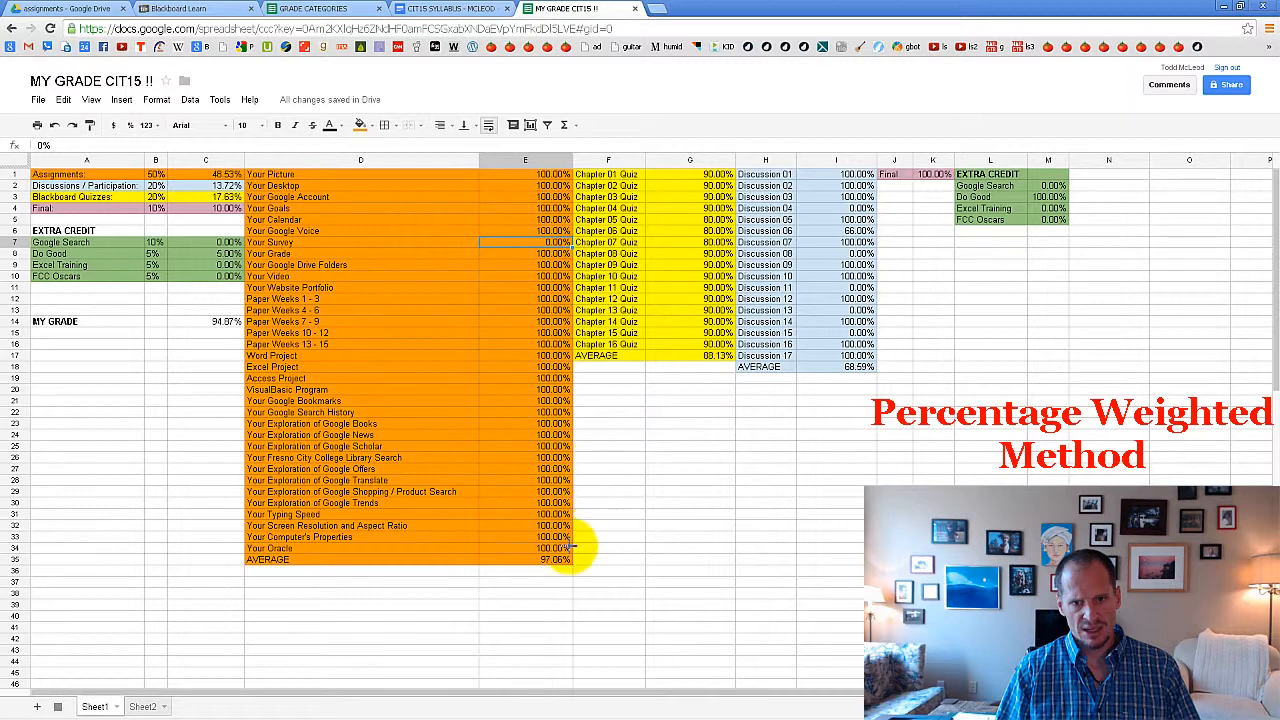
left_click_drag(570, 546, 571, 548)
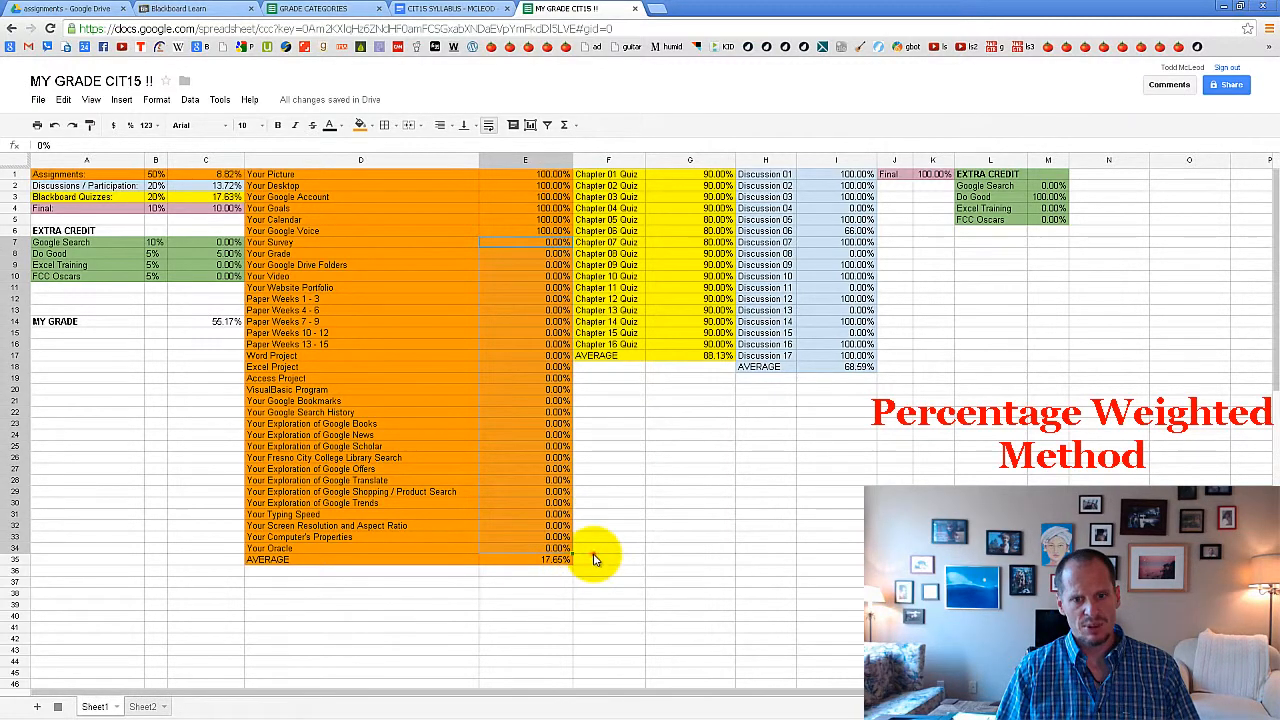
Display all formulas on Sheet1 to inspect how the weighted scores are calculated.
left_click(594, 556)
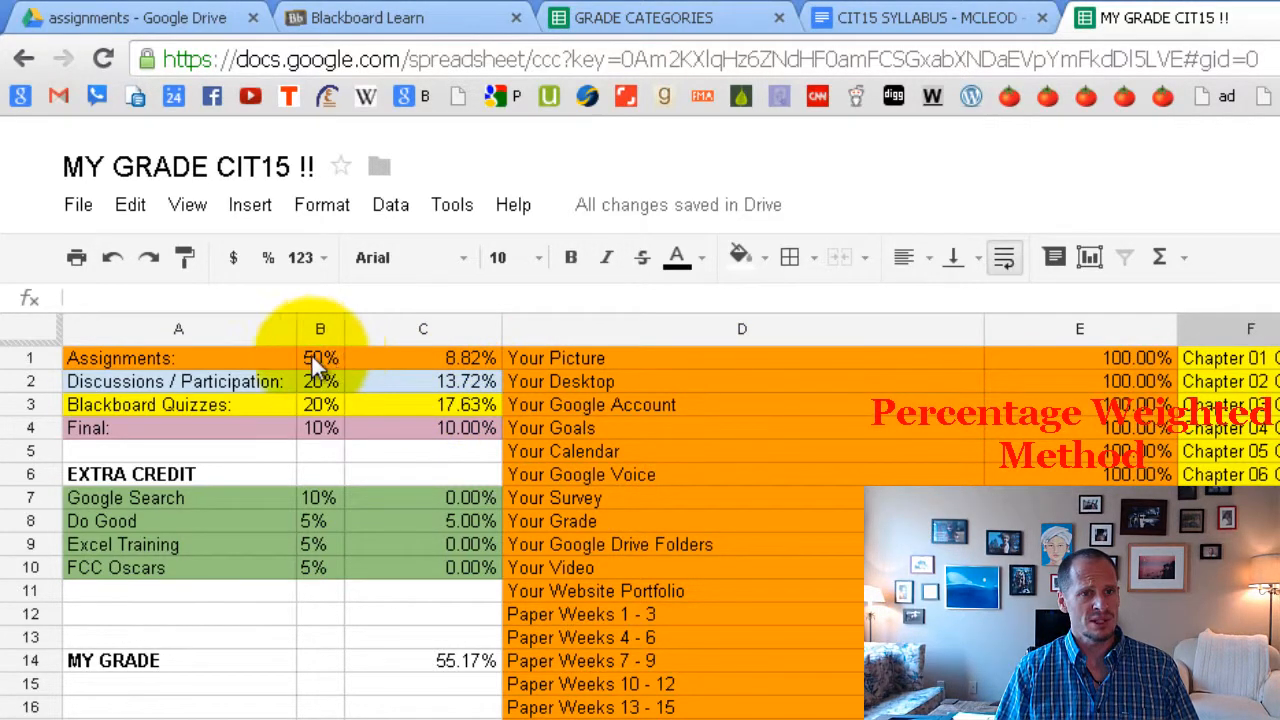
left_click(186, 205)
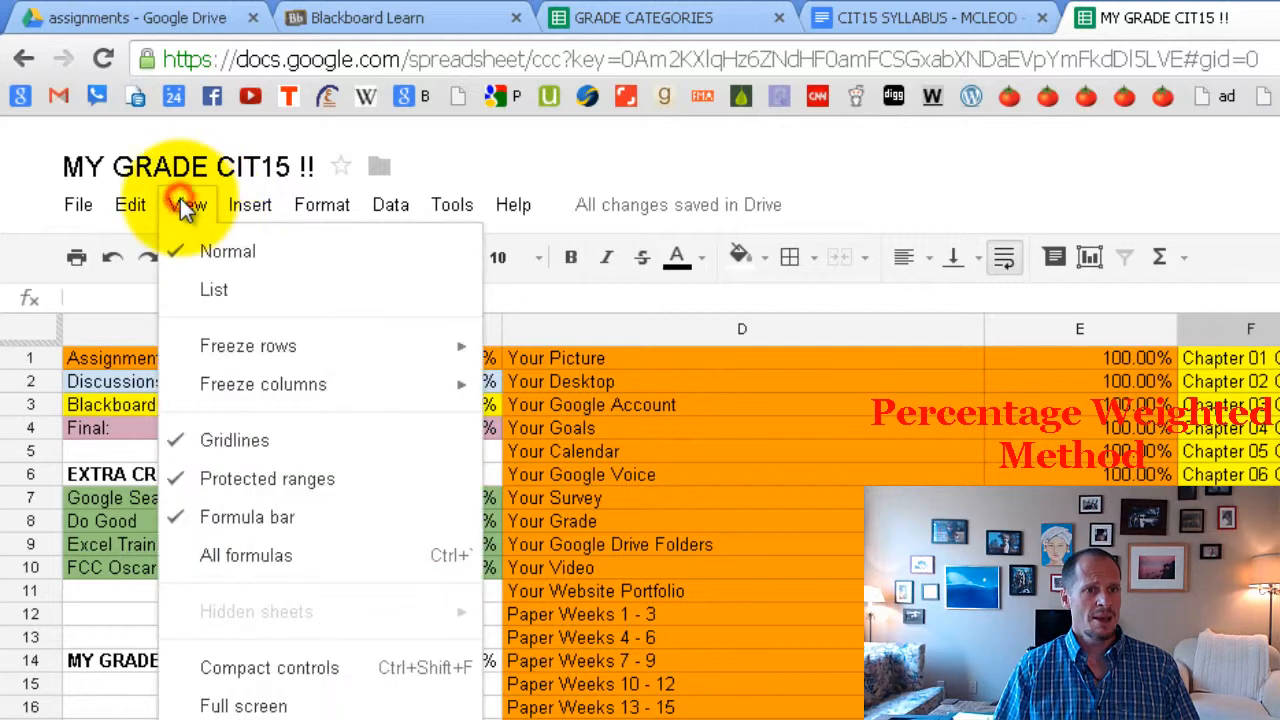
left_click(292, 562)
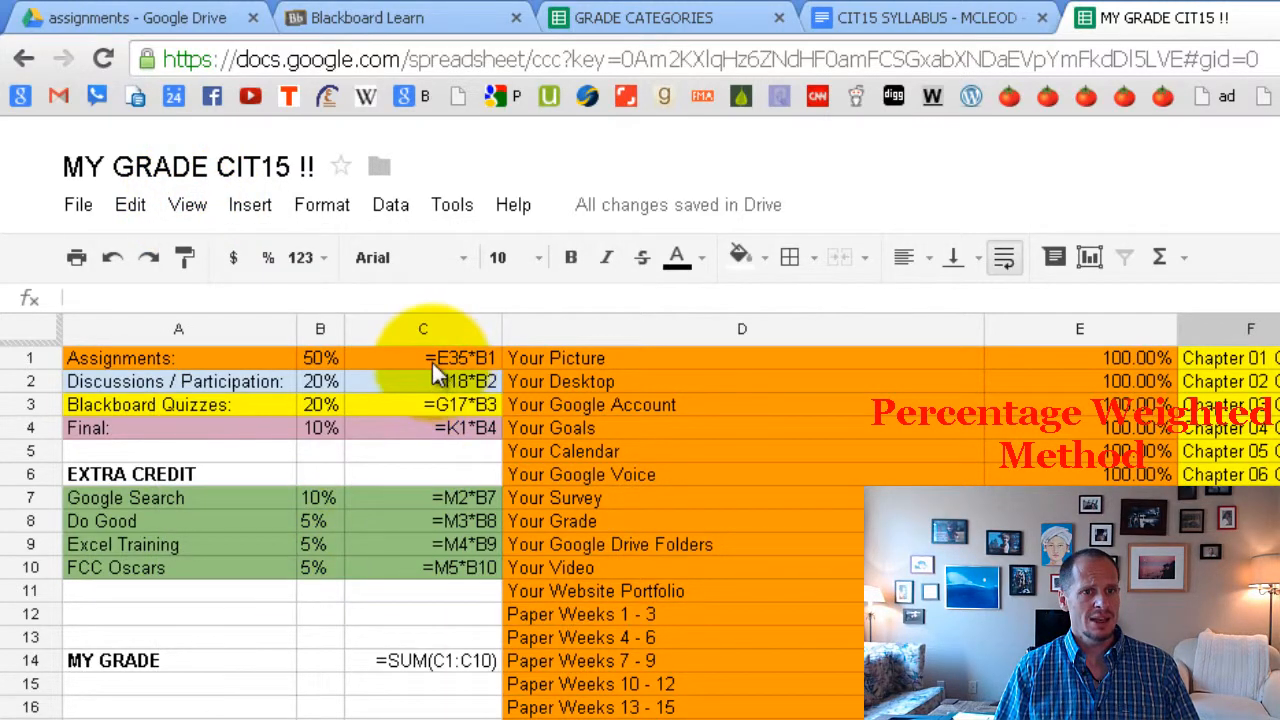
left_click(432, 362)
type("=")
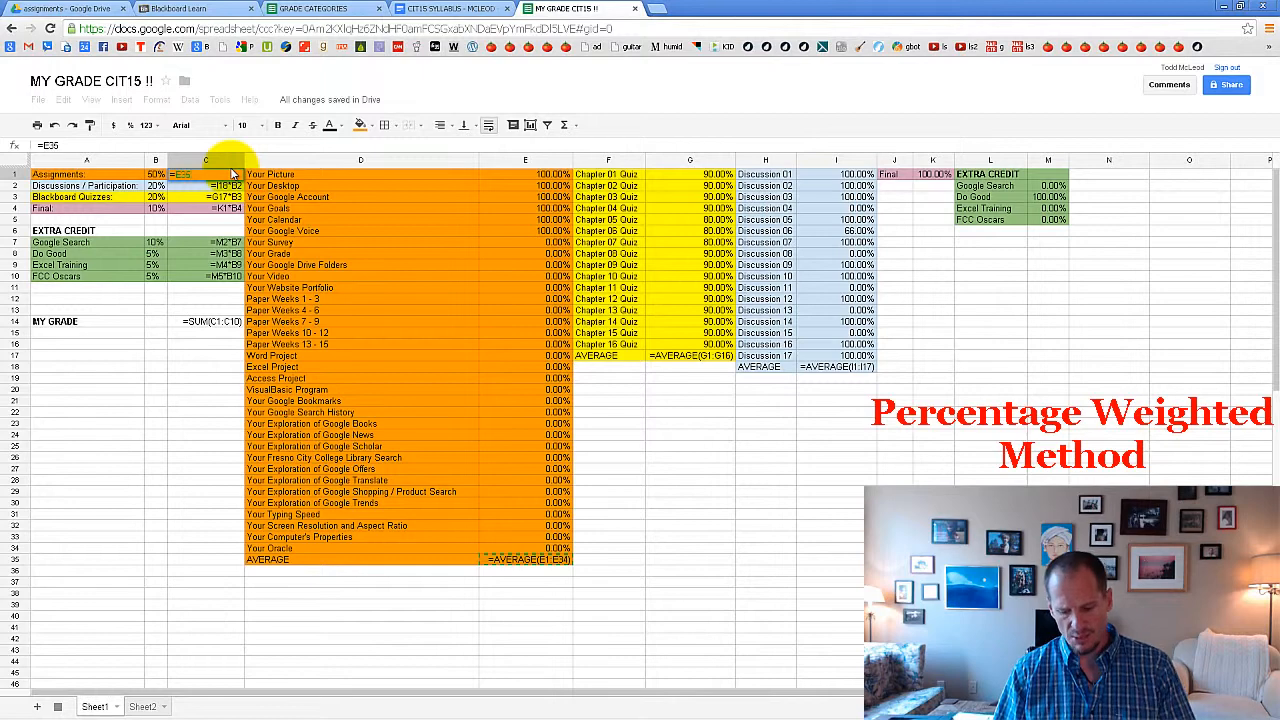
type("8")
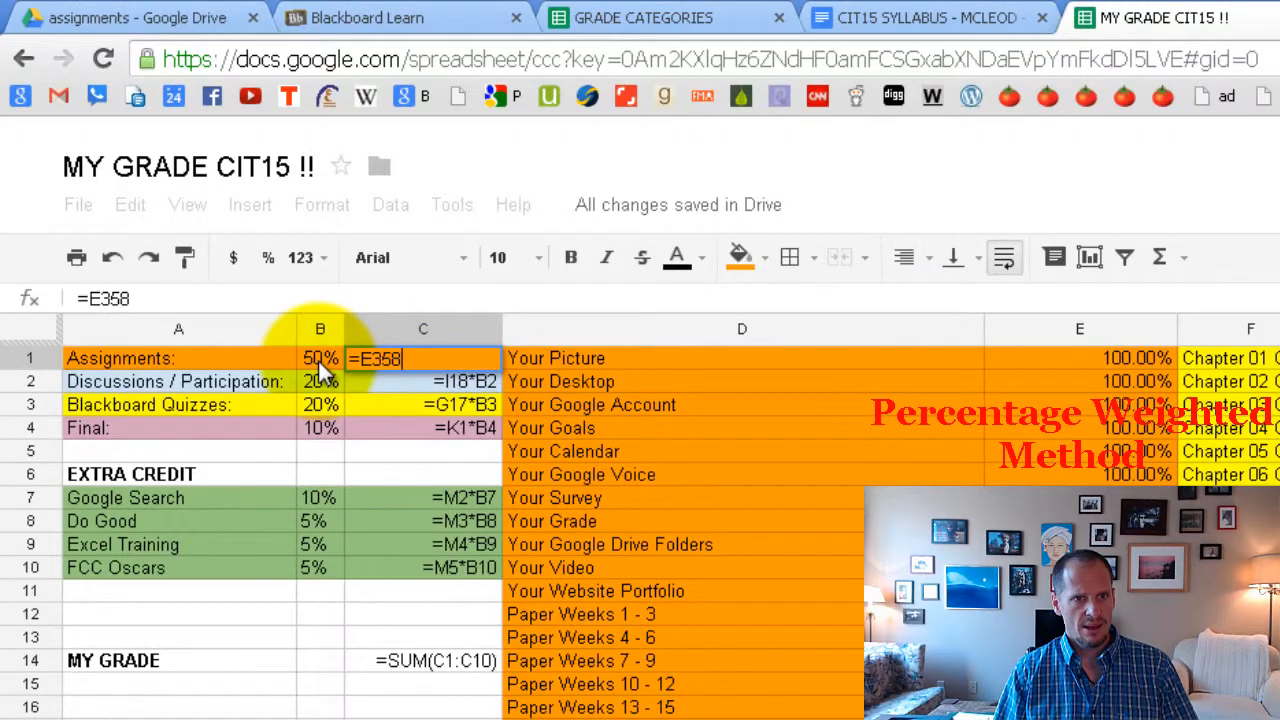
key("Escape")
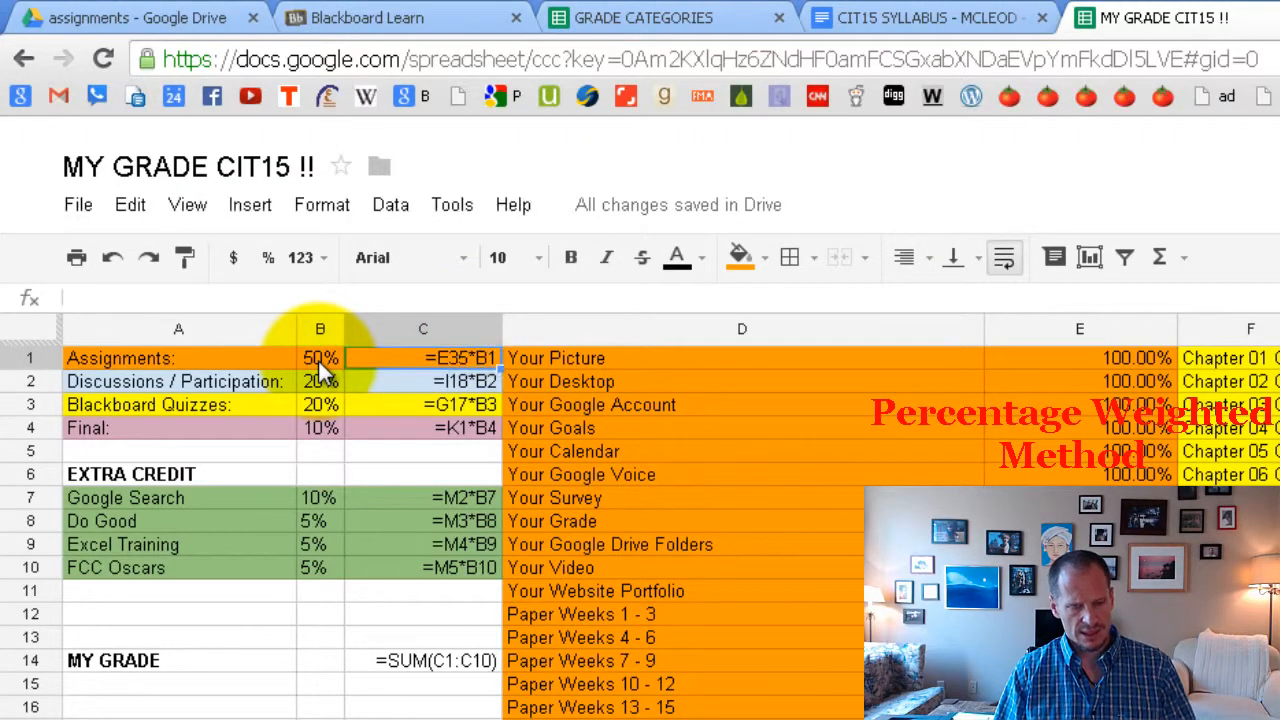
Turn off the display of all formulas and clear the Assignments weighted score in C1.
left_click(185, 204)
left_click(248, 553)
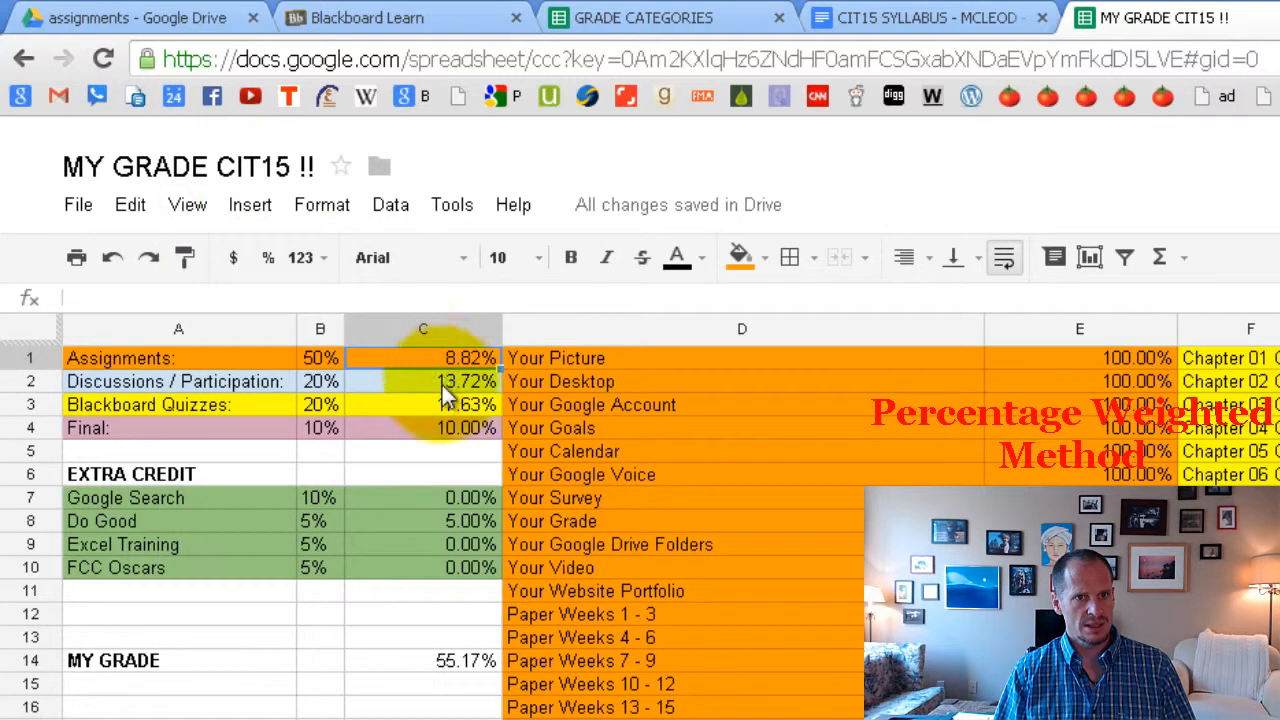
left_click(447, 381)
left_click(448, 357)
key("Delete")
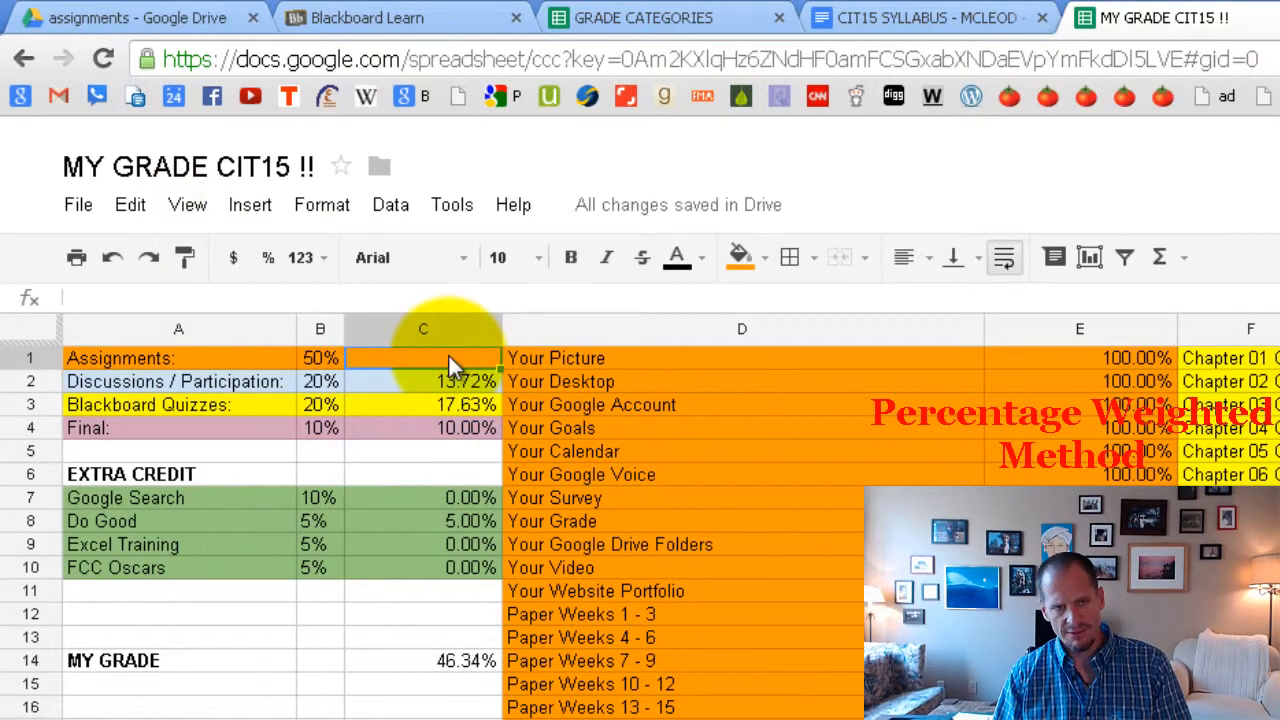
Enter the Assignments weighted score in C1 as the average times the weight, =E35*B1.
left_click(453, 427)
left_click(453, 364)
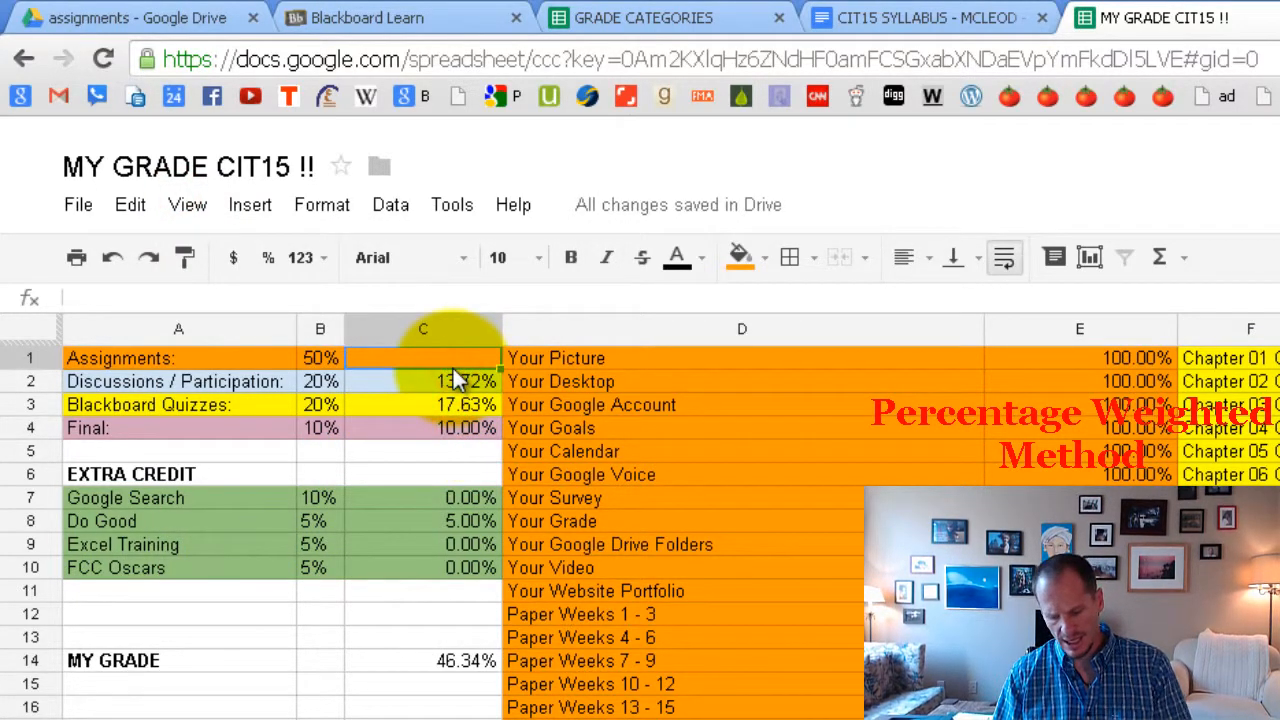
type("=")
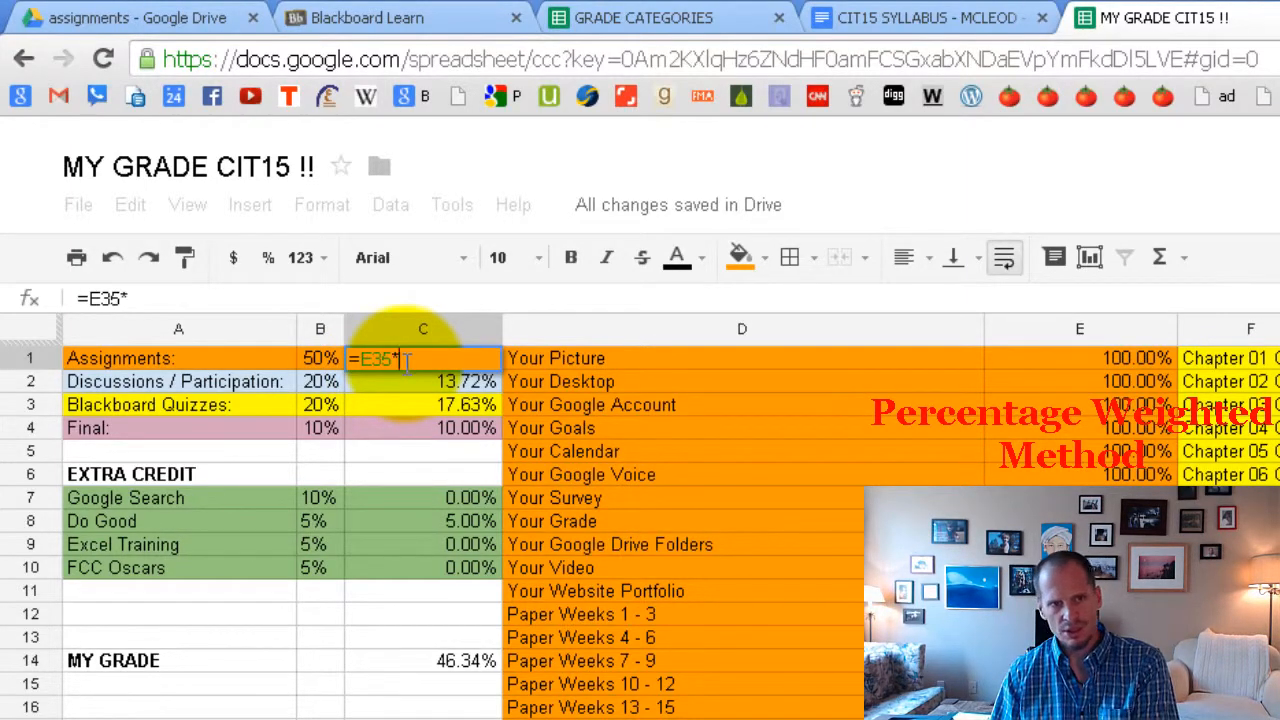
left_click(326, 360)
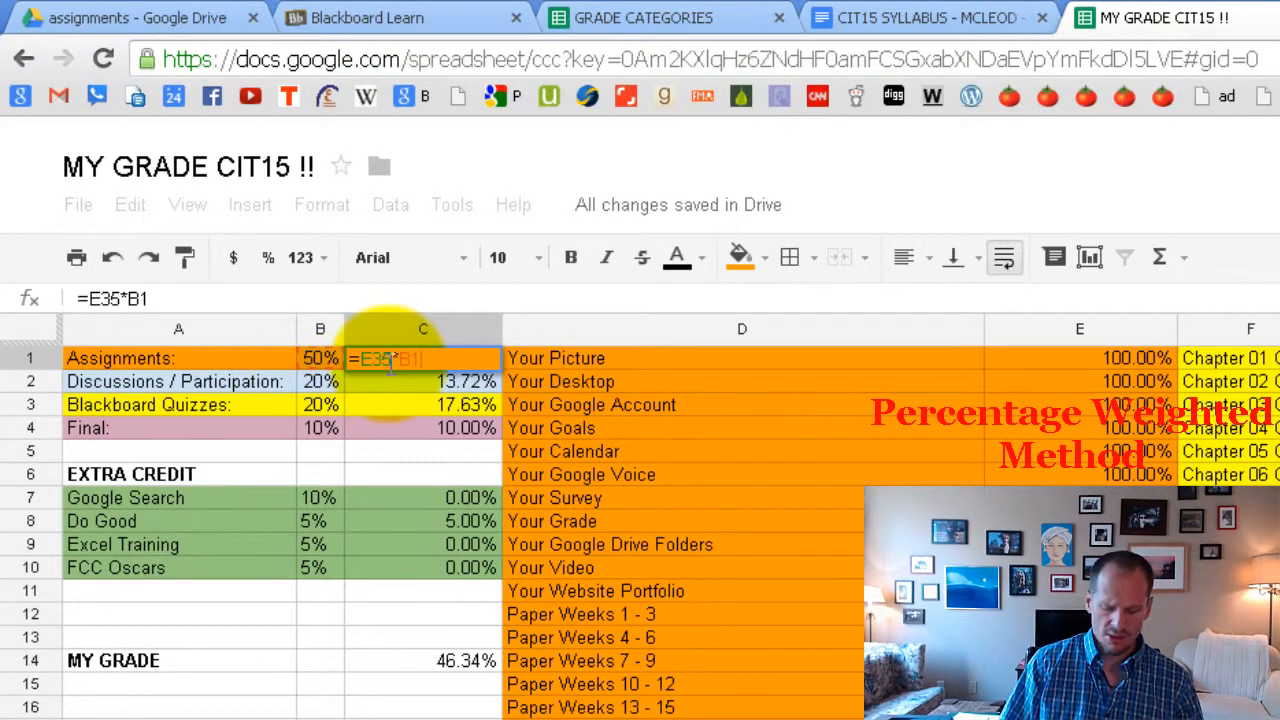
key("Return")
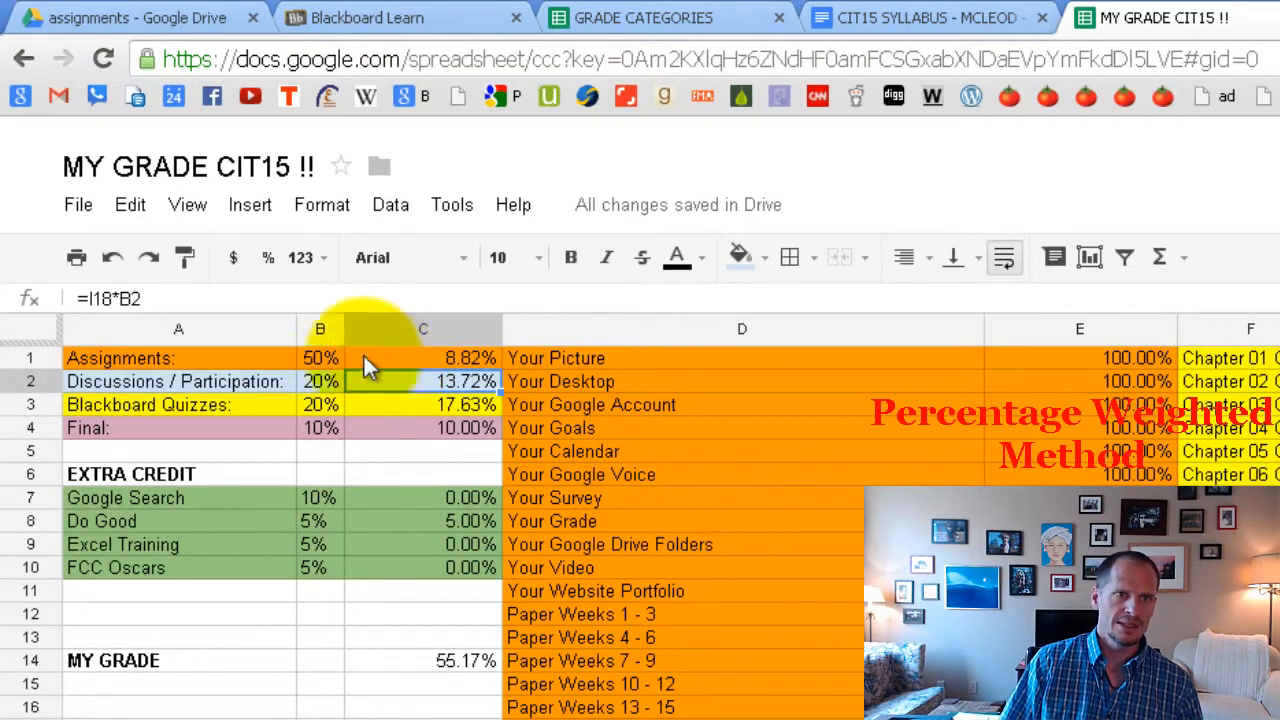
Display all formulas to examine how the category averages feed the weighted scores in column C, and return to showing values.
left_click(186, 207)
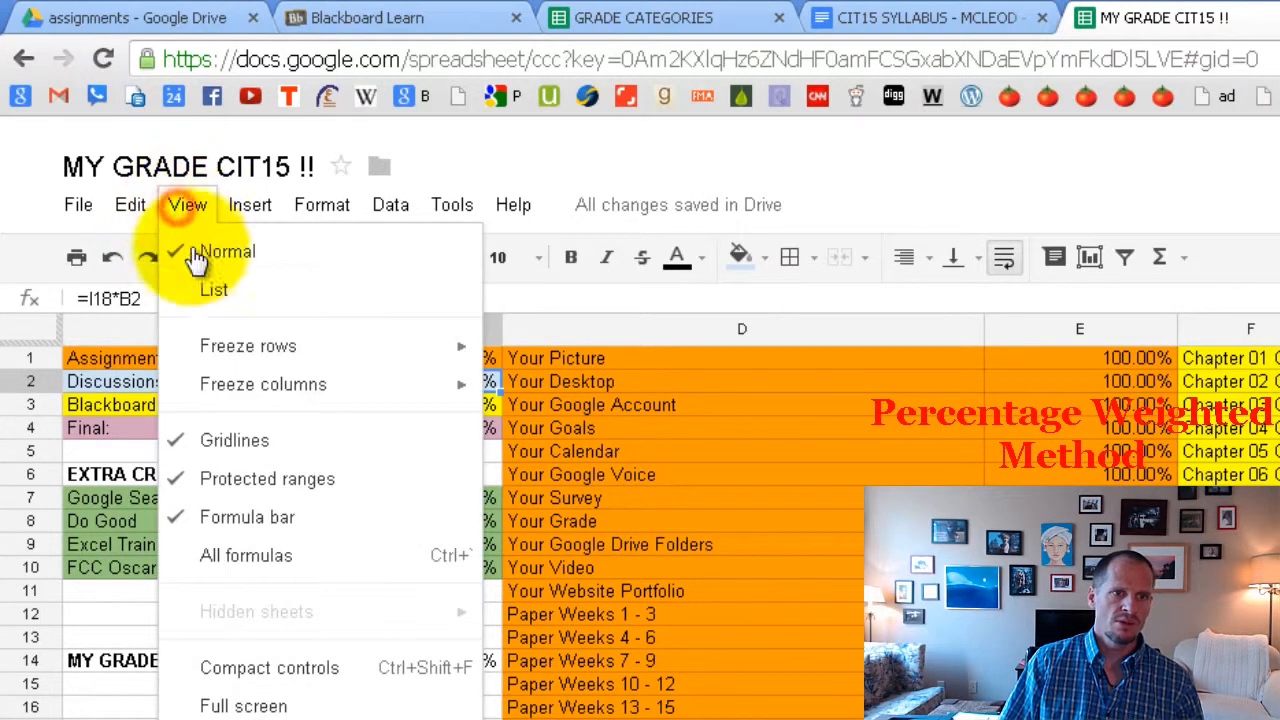
left_click(248, 552)
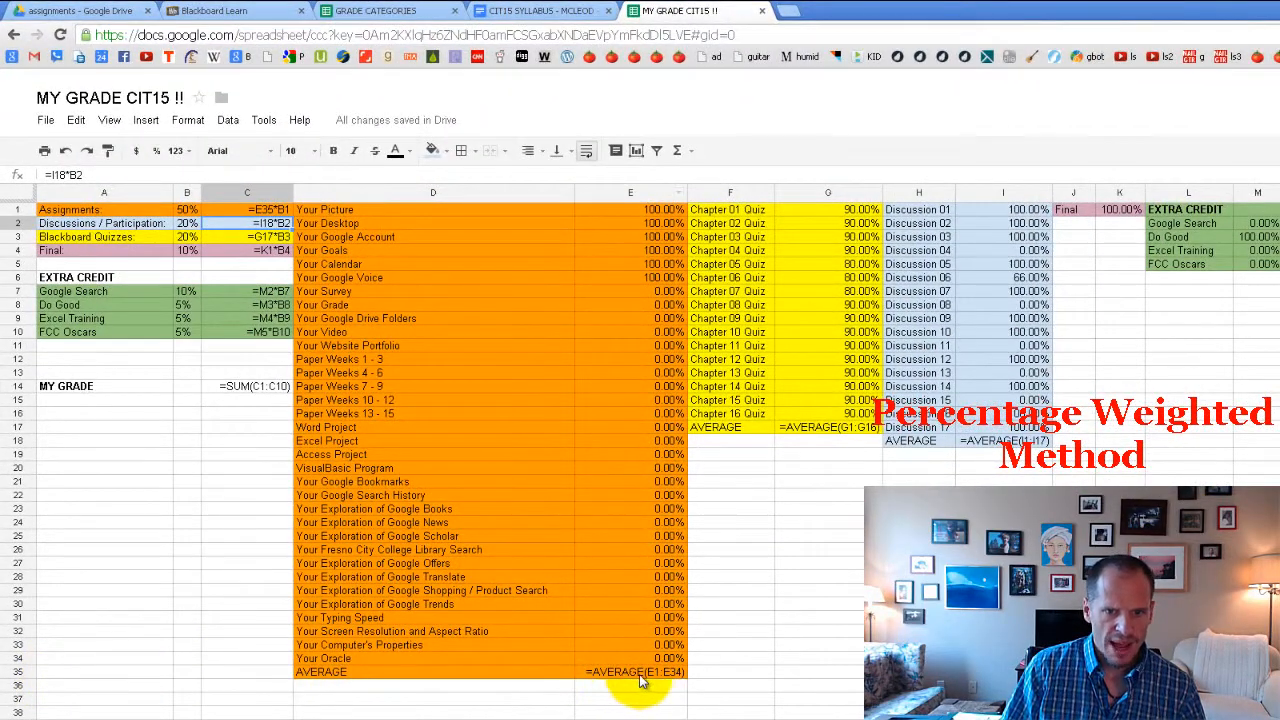
left_click(266, 224)
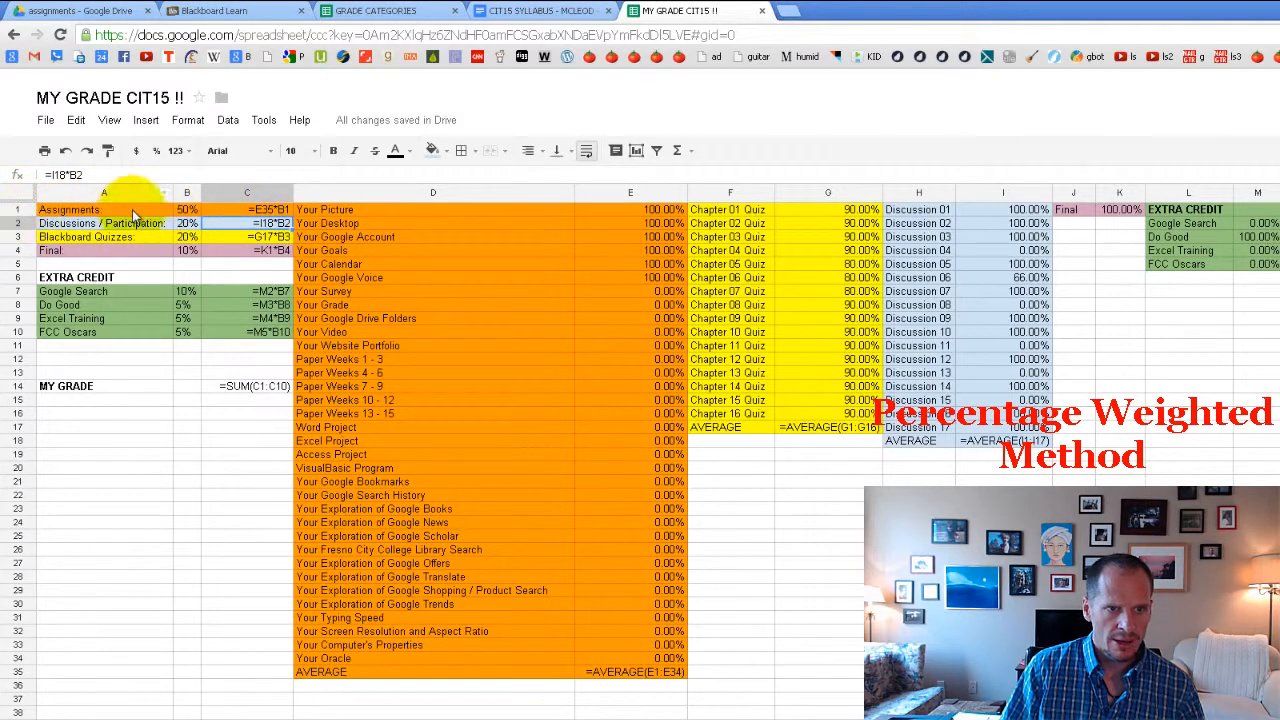
left_click(261, 469)
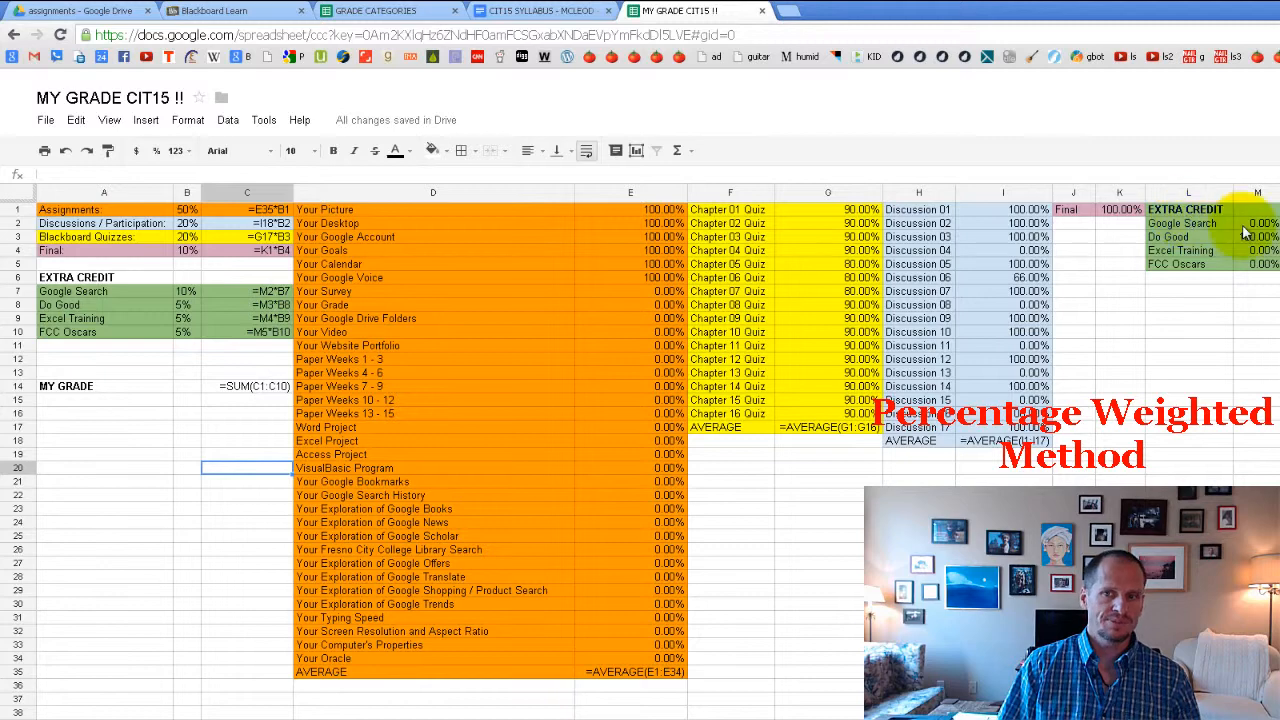
left_click(110, 121)
left_click(158, 327)
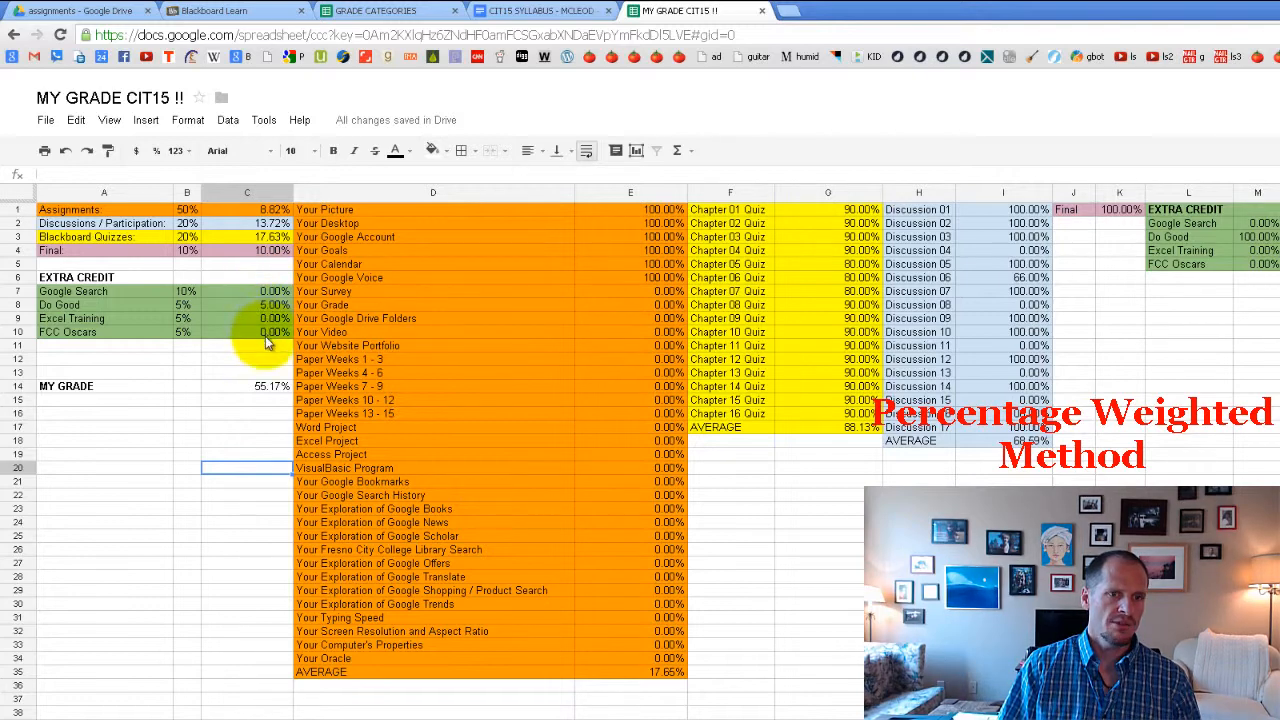
Show all formulas again briefly to check the extra credit calculations in C7:C10, and switch back to values.
left_click(109, 120)
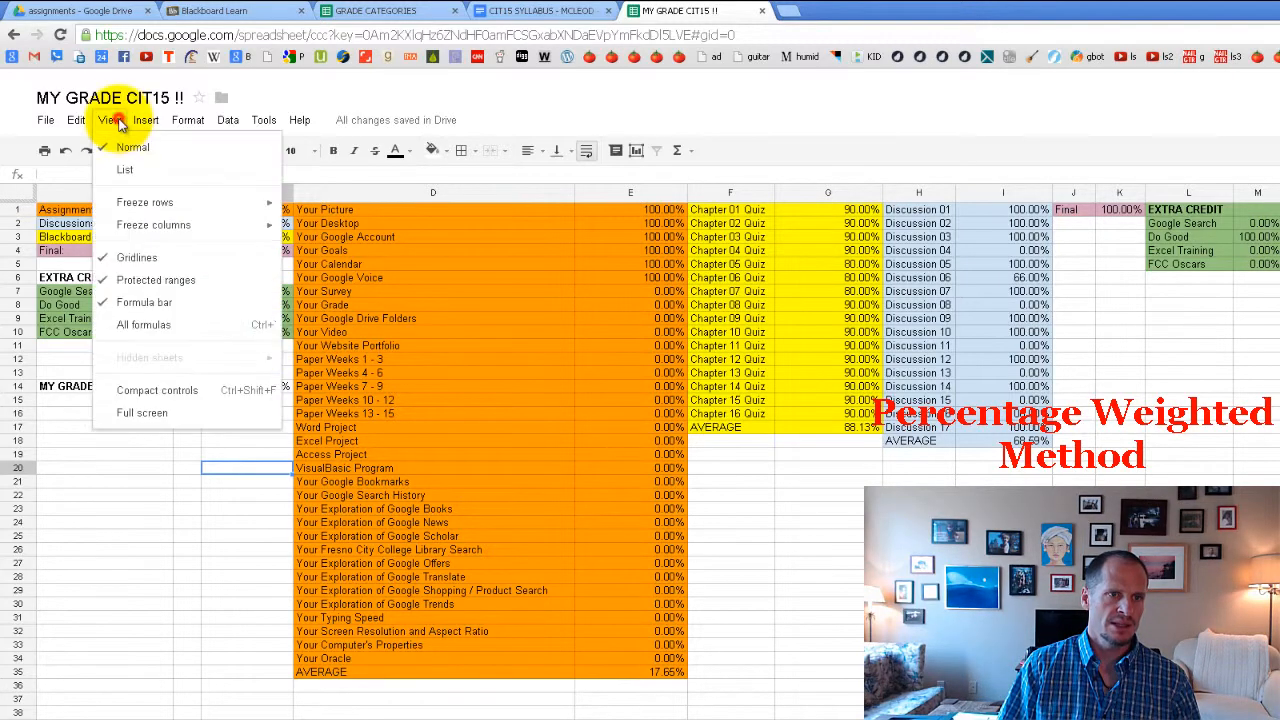
left_click(146, 327)
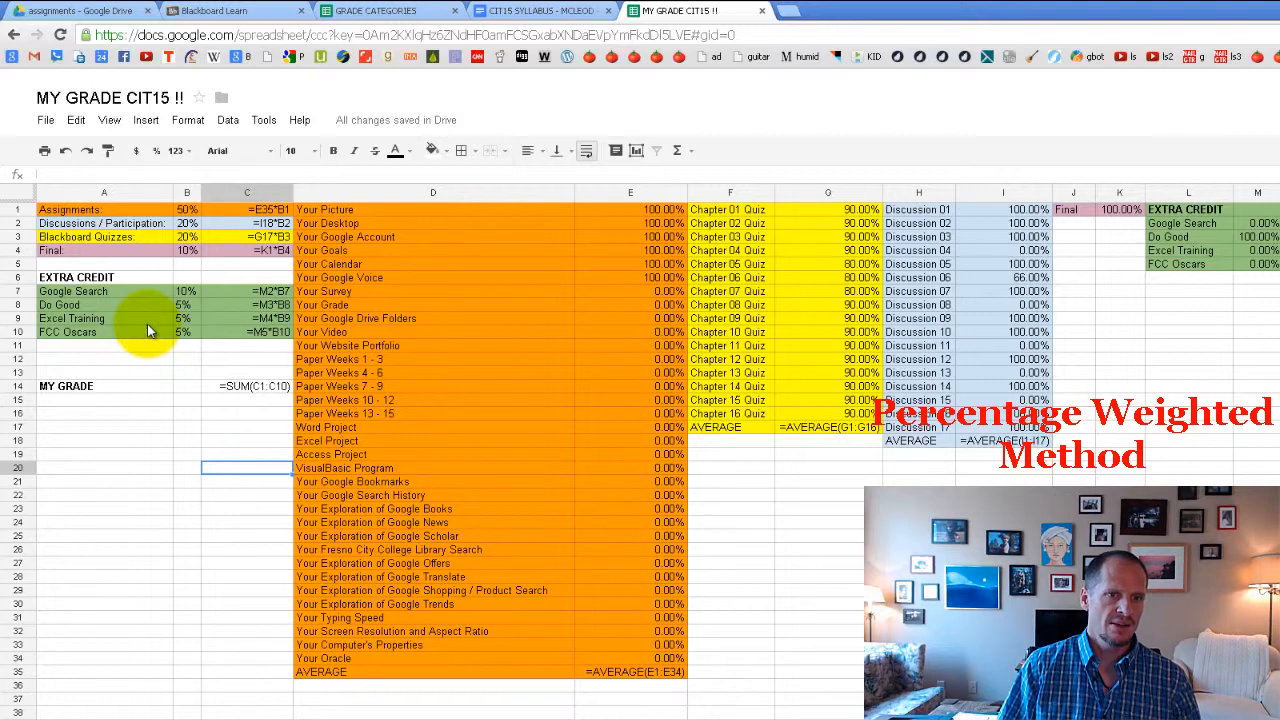
left_click(108, 121)
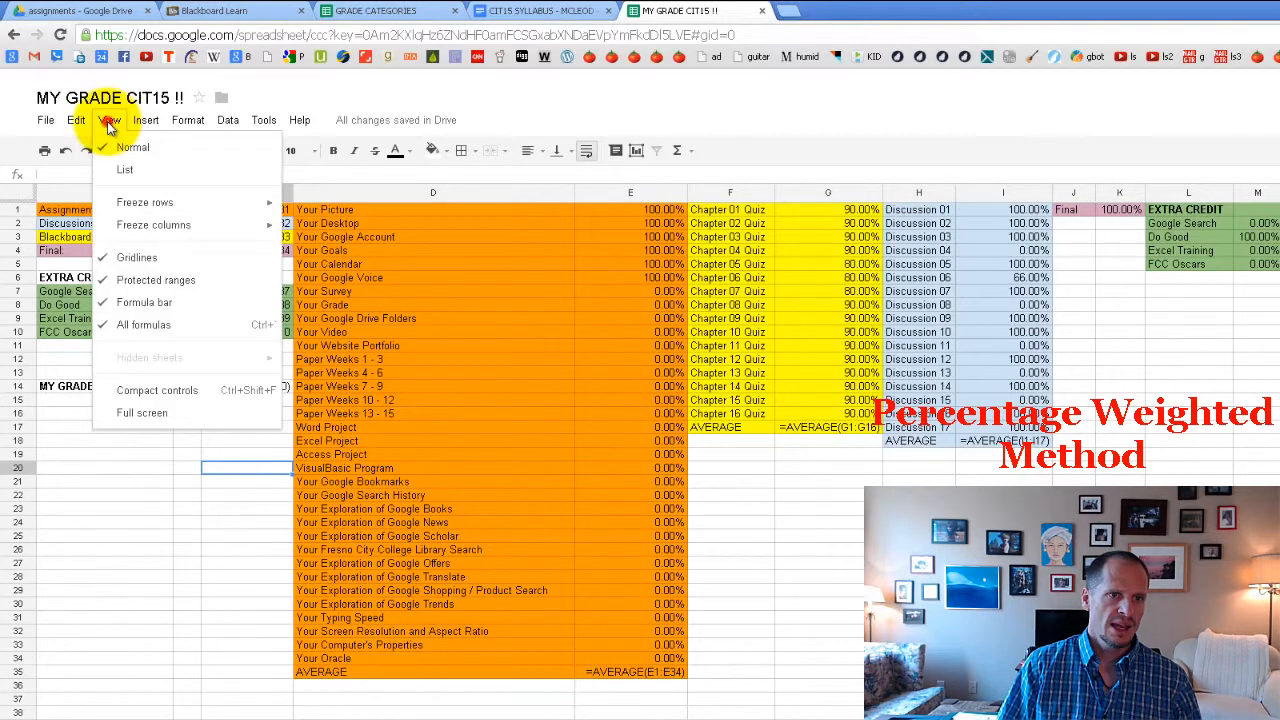
left_click(150, 328)
Clear the Do Good extra credit score in C8 and re-enter it as =M3*B8.
left_click(273, 304)
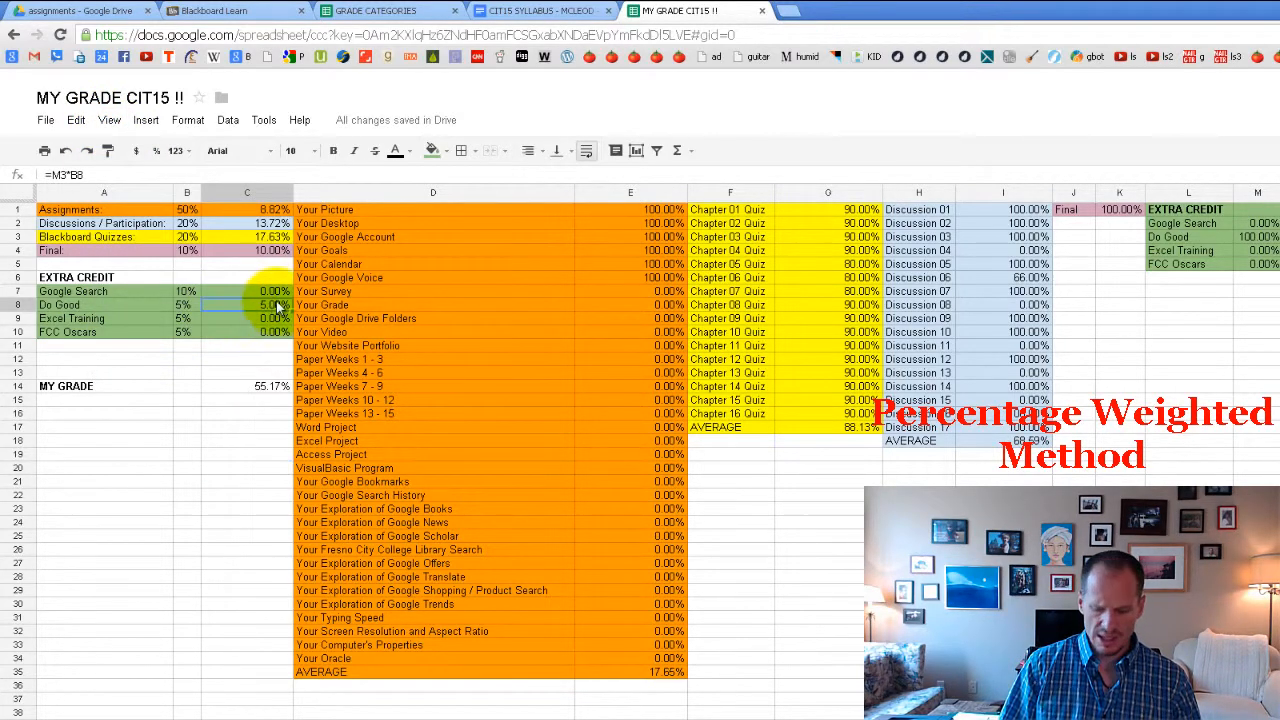
key("Delete")
key("Down")
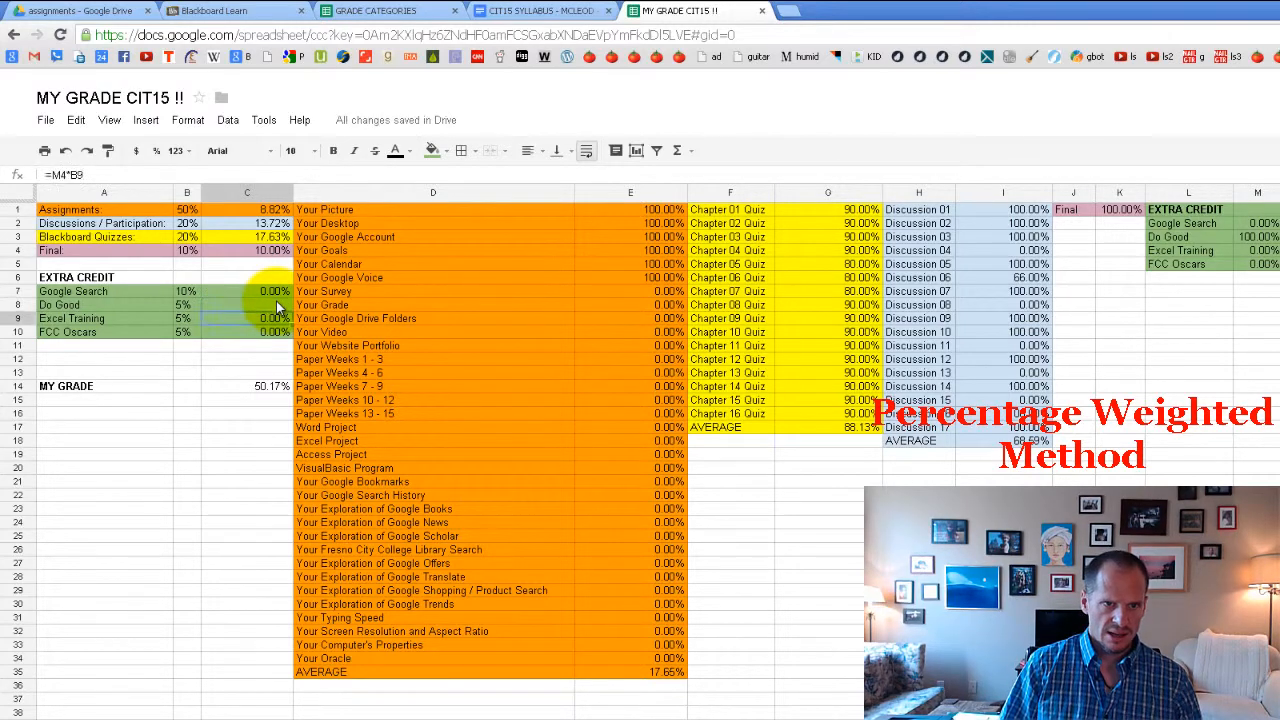
type("=M3")
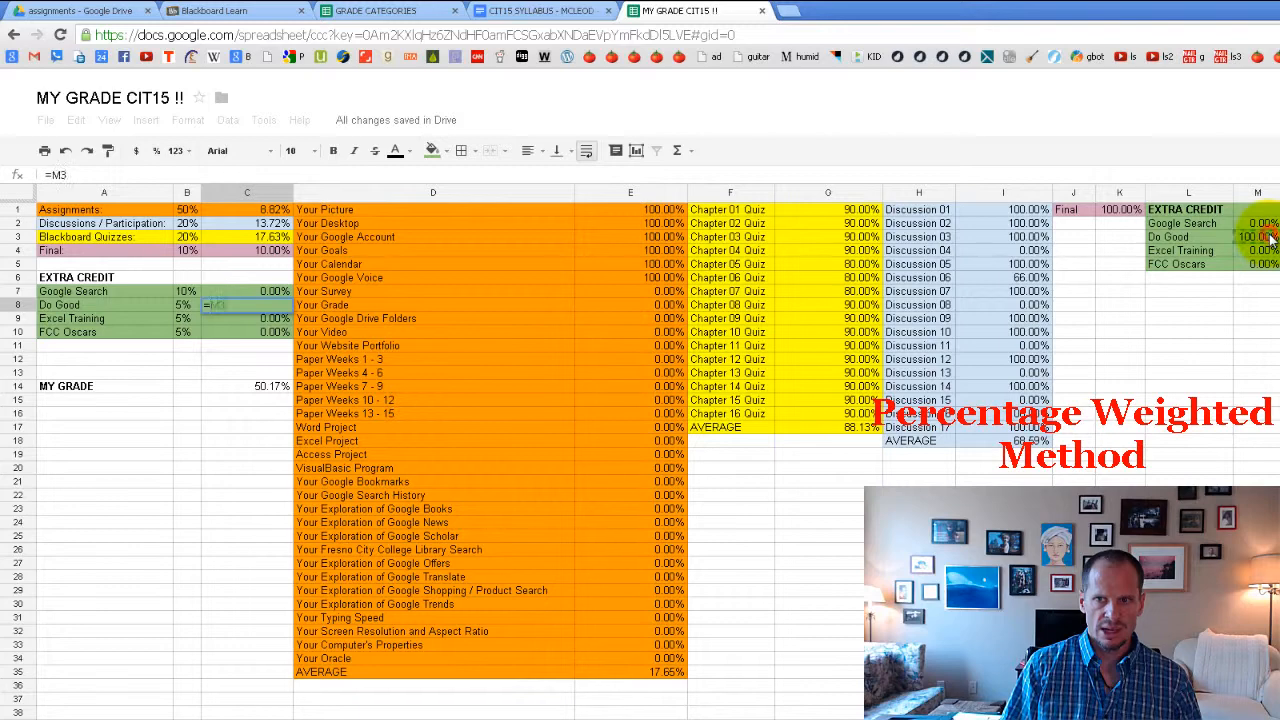
type("*")
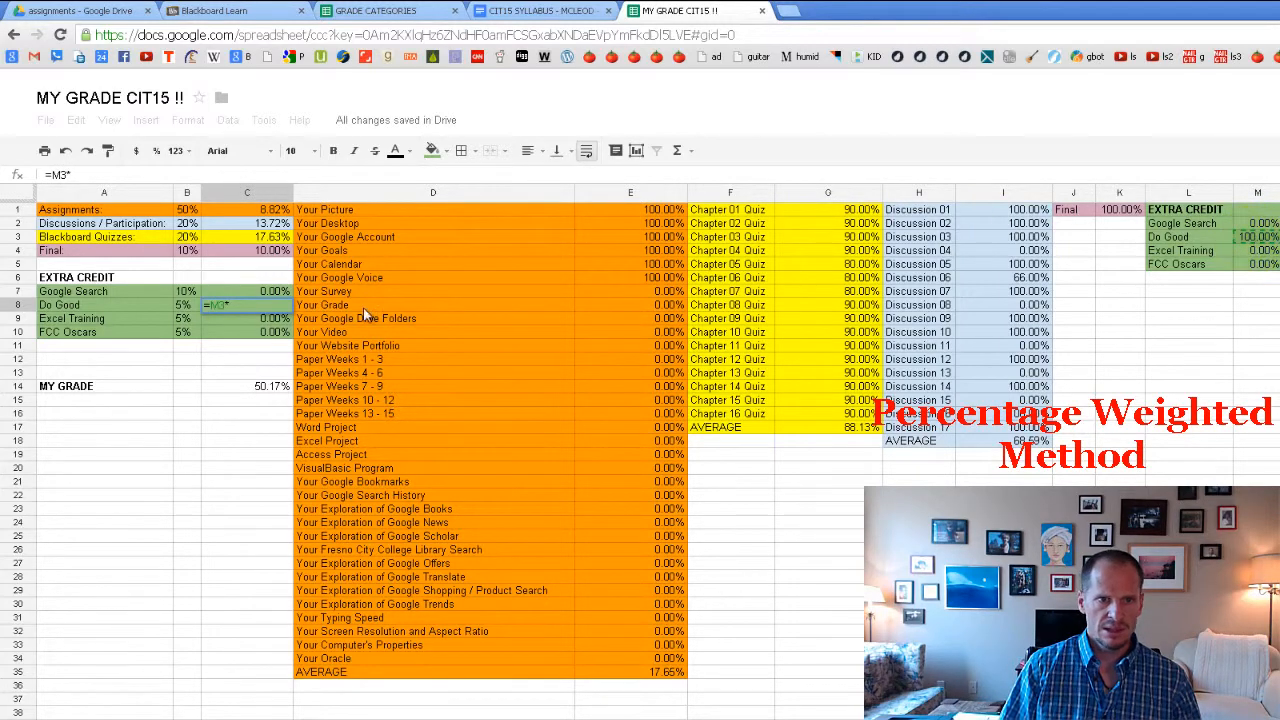
left_click(183, 304)
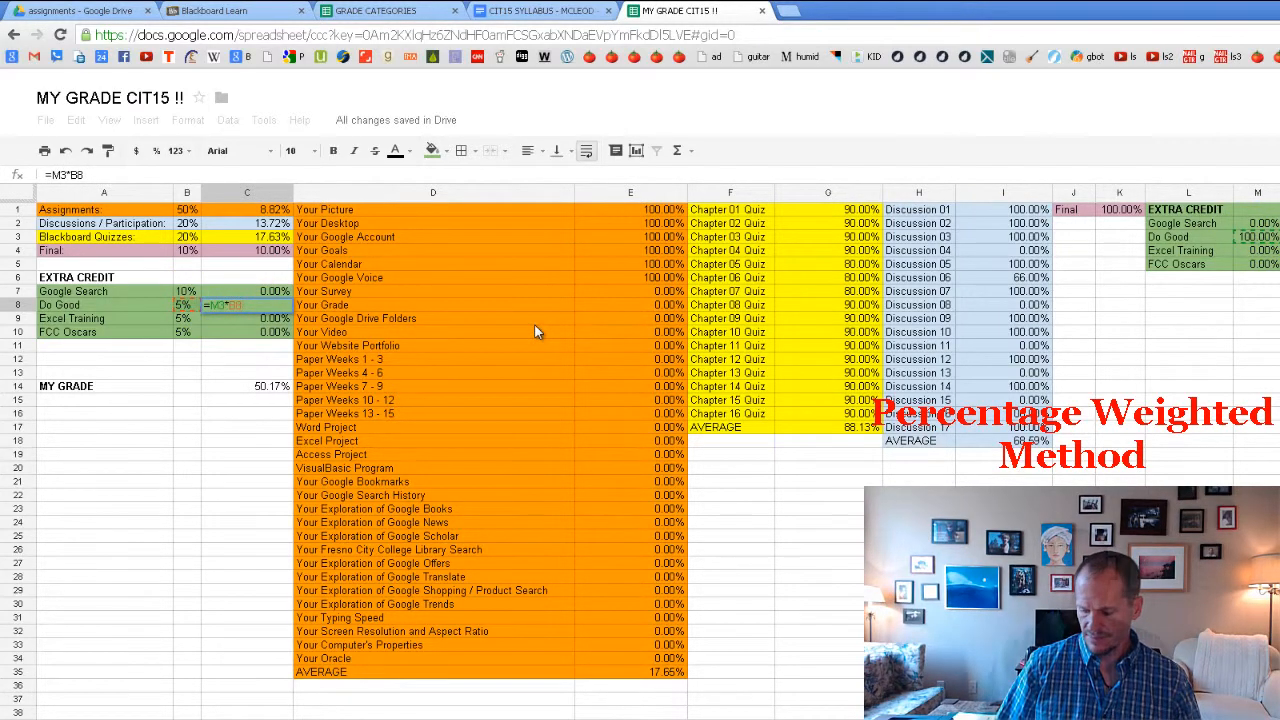
key("Return")
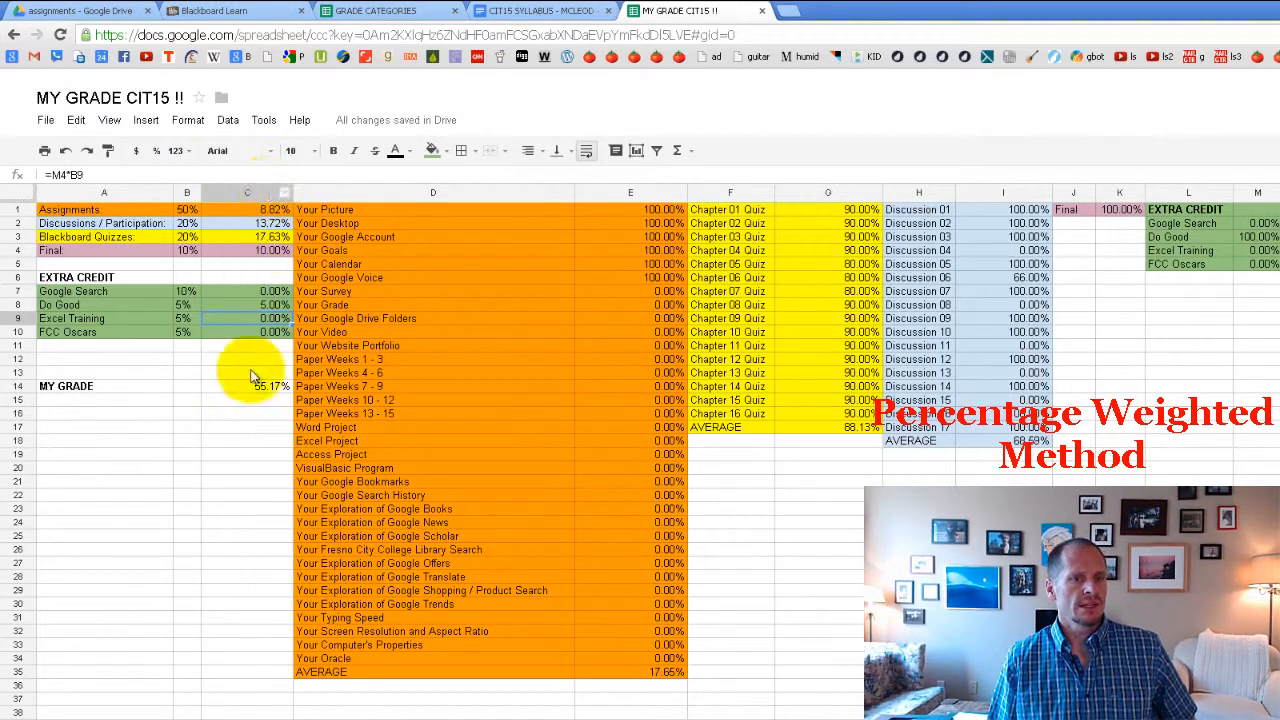
Display all formulas to review the extra credit rows and the MY GRADE formula, and hide them again.
left_click(108, 122)
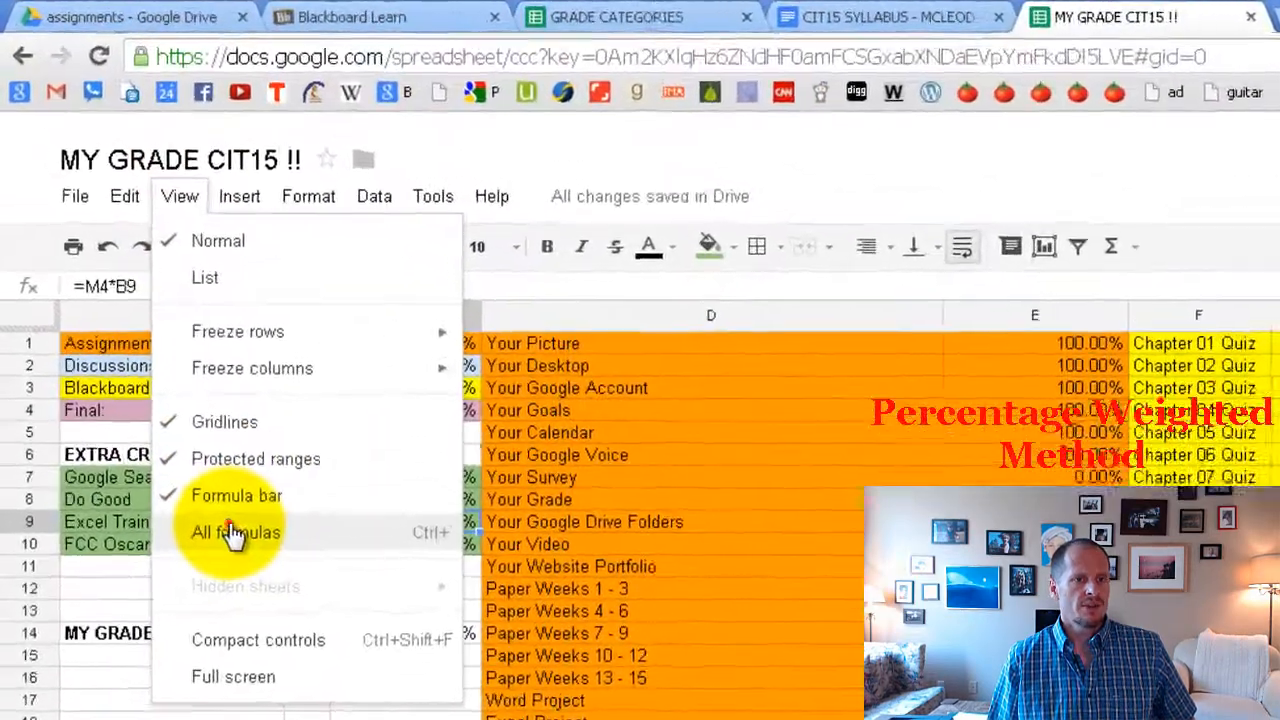
left_click(143, 325)
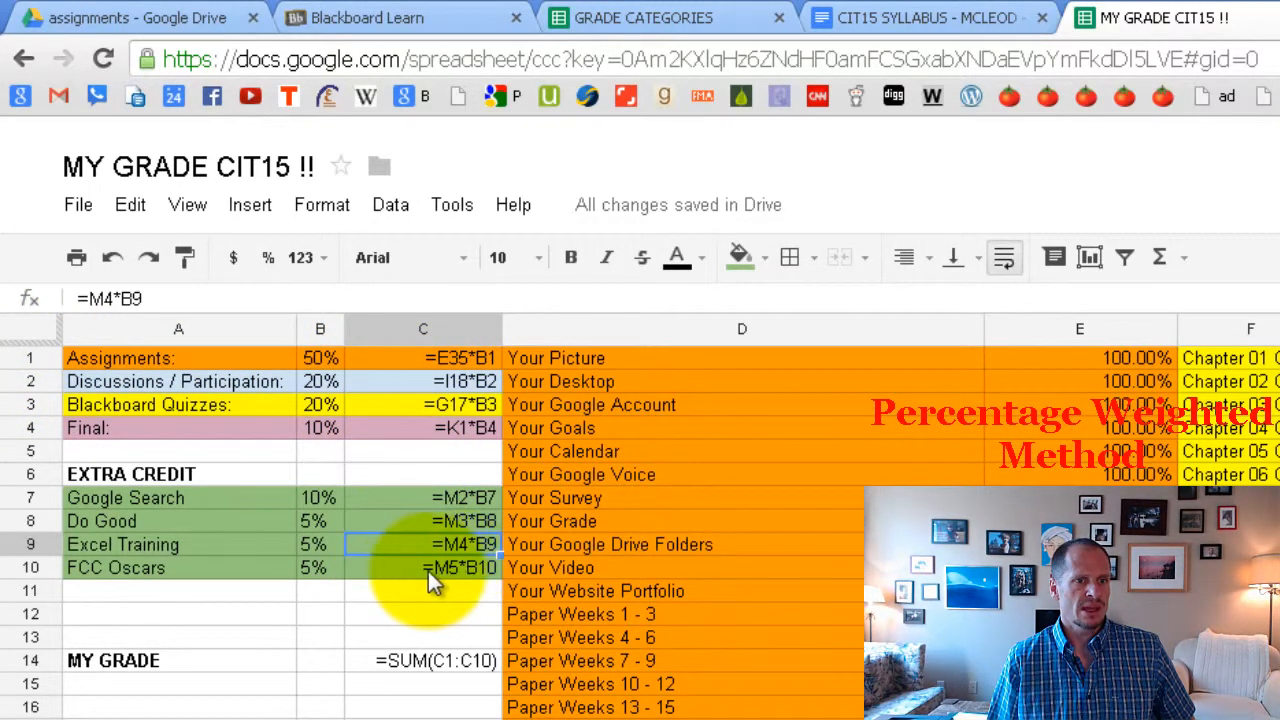
left_click(186, 212)
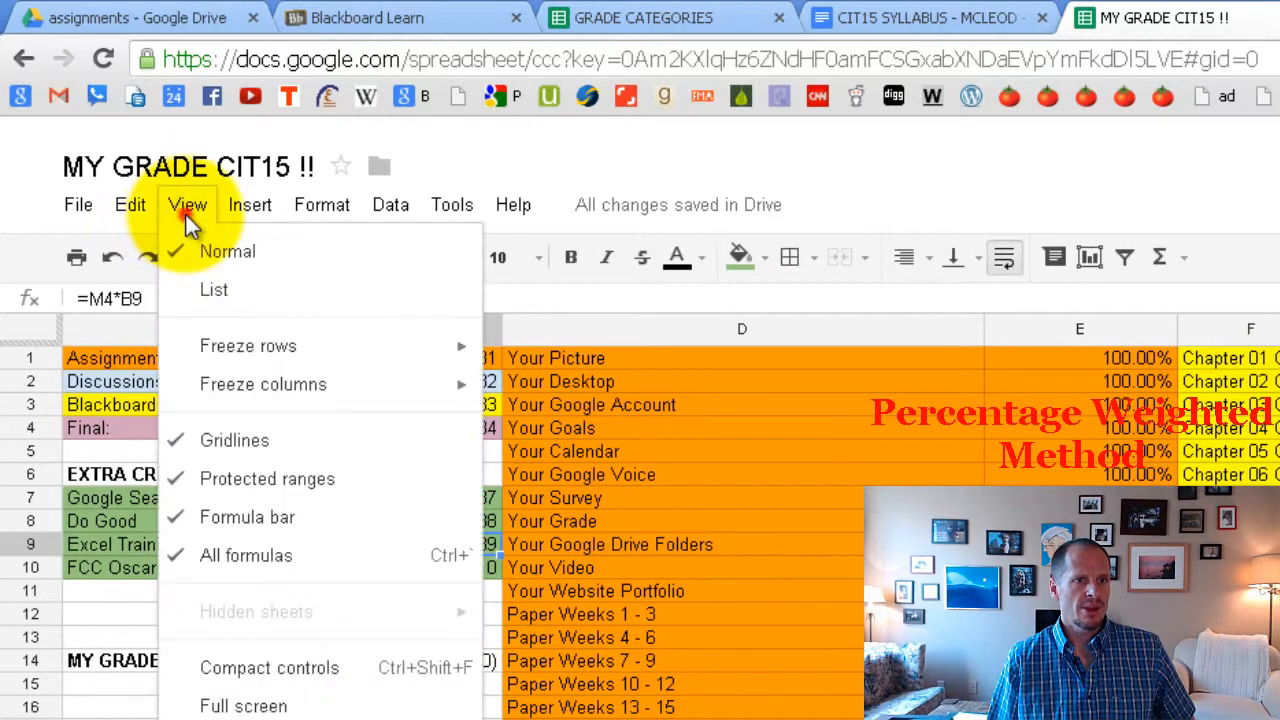
left_click(268, 560)
Clear the MY GRADE cell C14 and rebuild its total with the SUM function as =SUM(C1:C10).
left_click(390, 700)
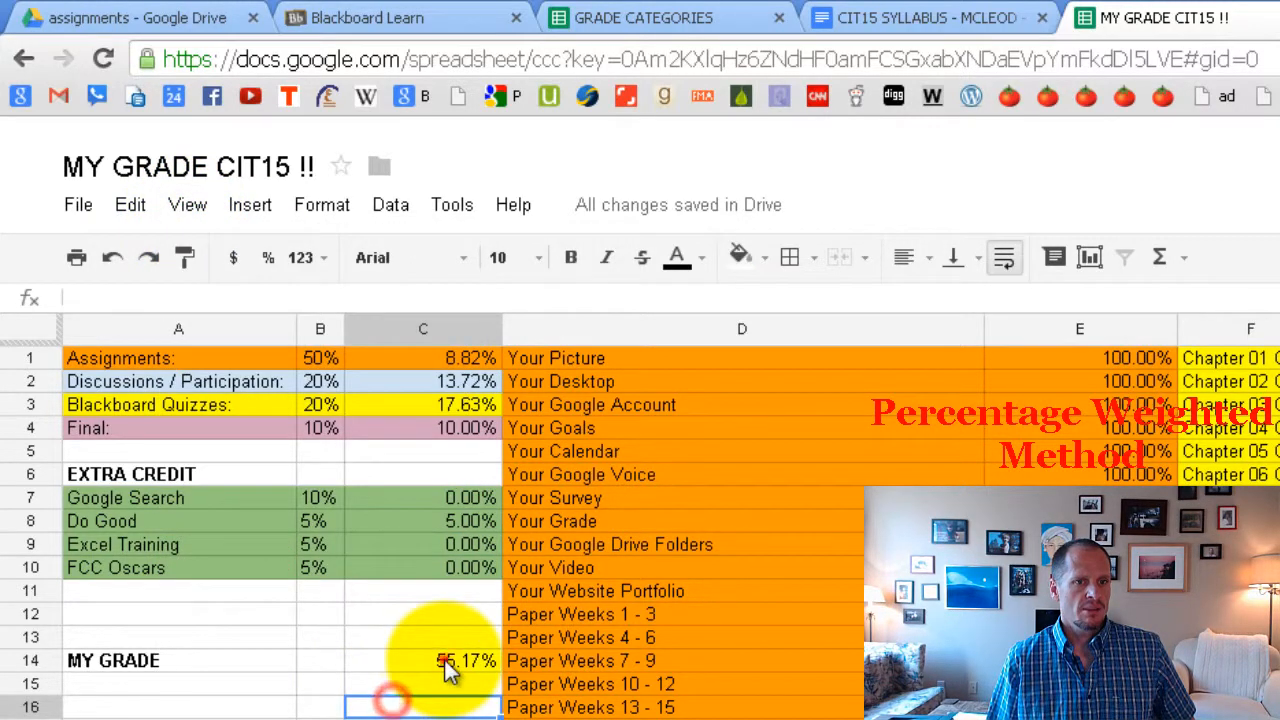
left_click(446, 663)
key("Delete")
key("Down")
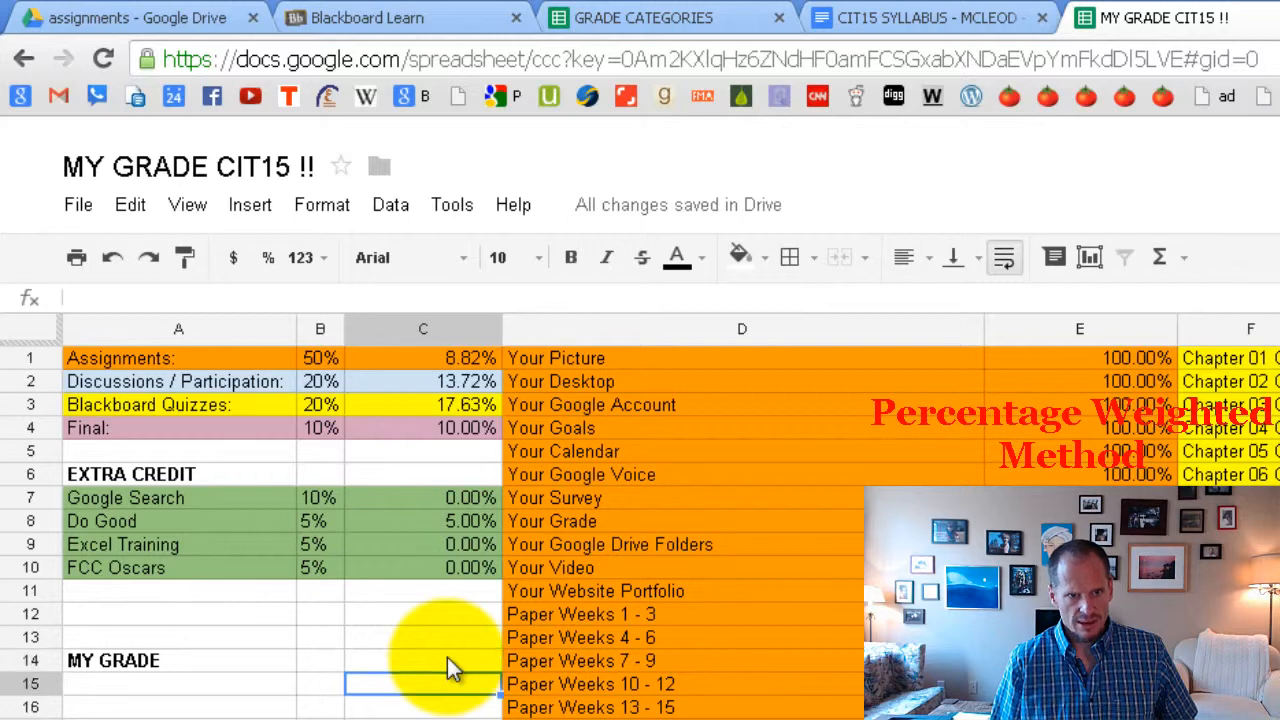
left_click(447, 657)
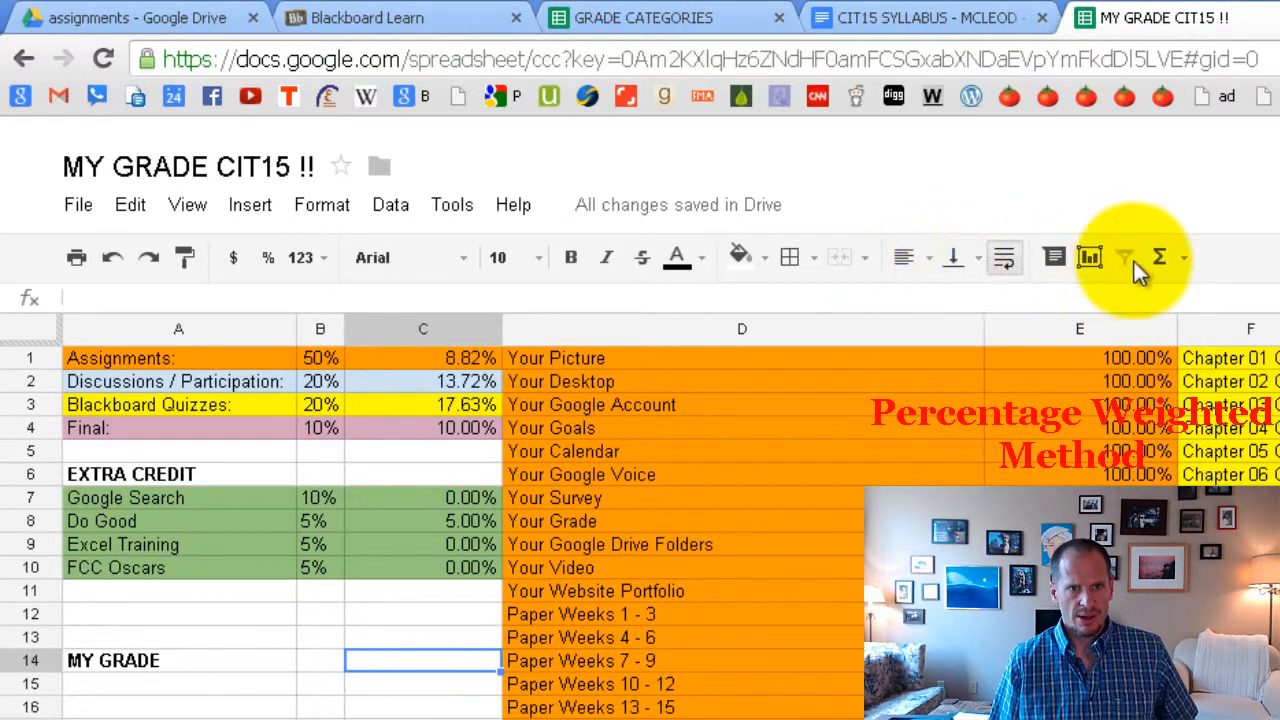
left_click(1184, 259)
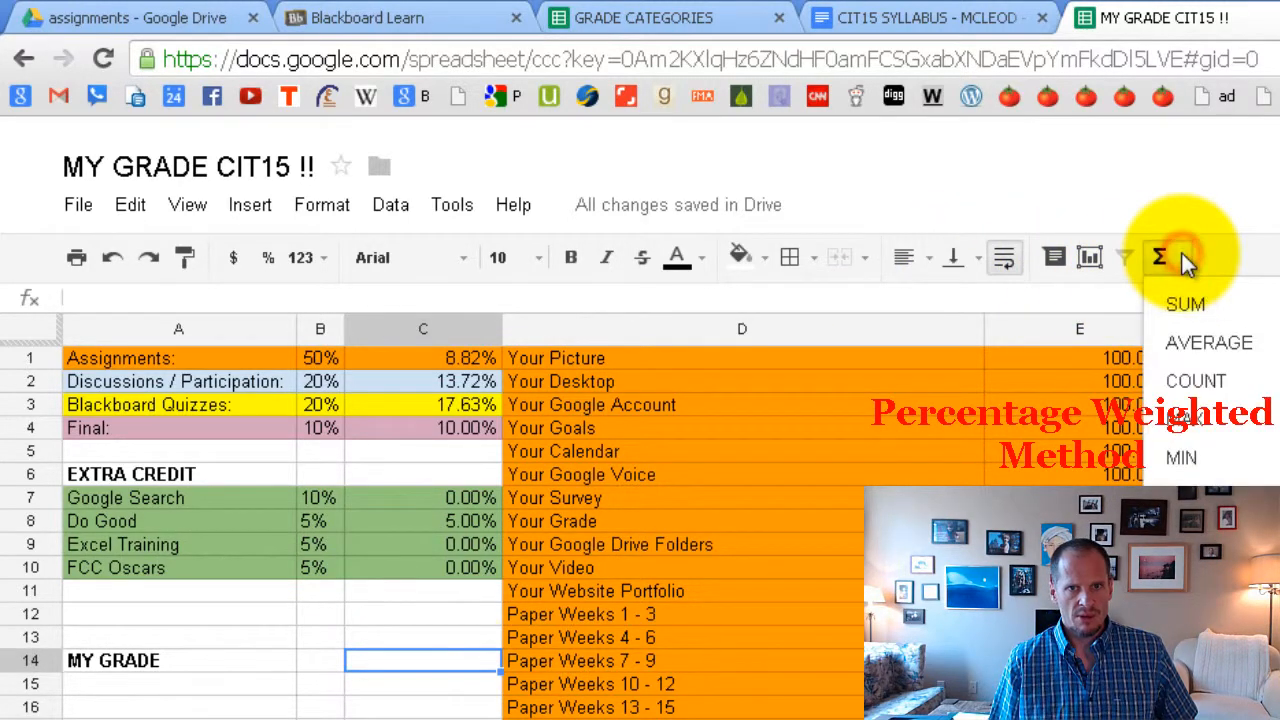
left_click(1190, 305)
left_click(450, 361)
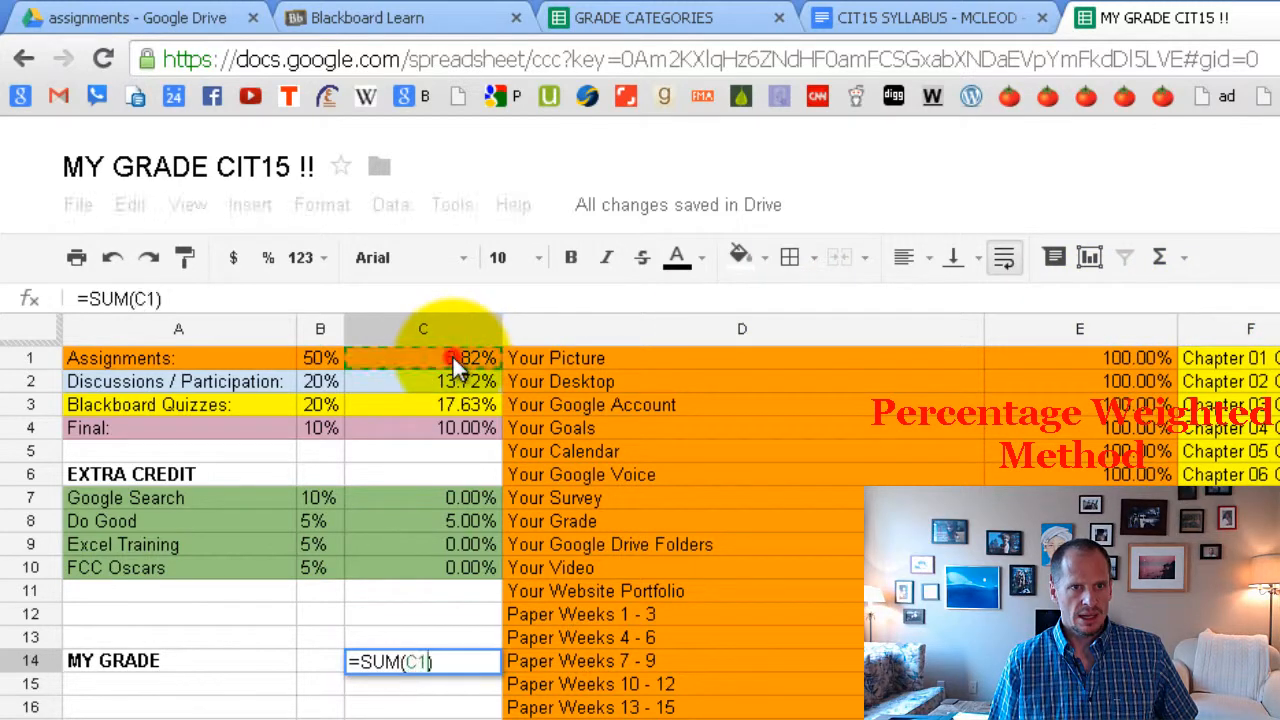
left_click_drag(451, 355, 452, 580)
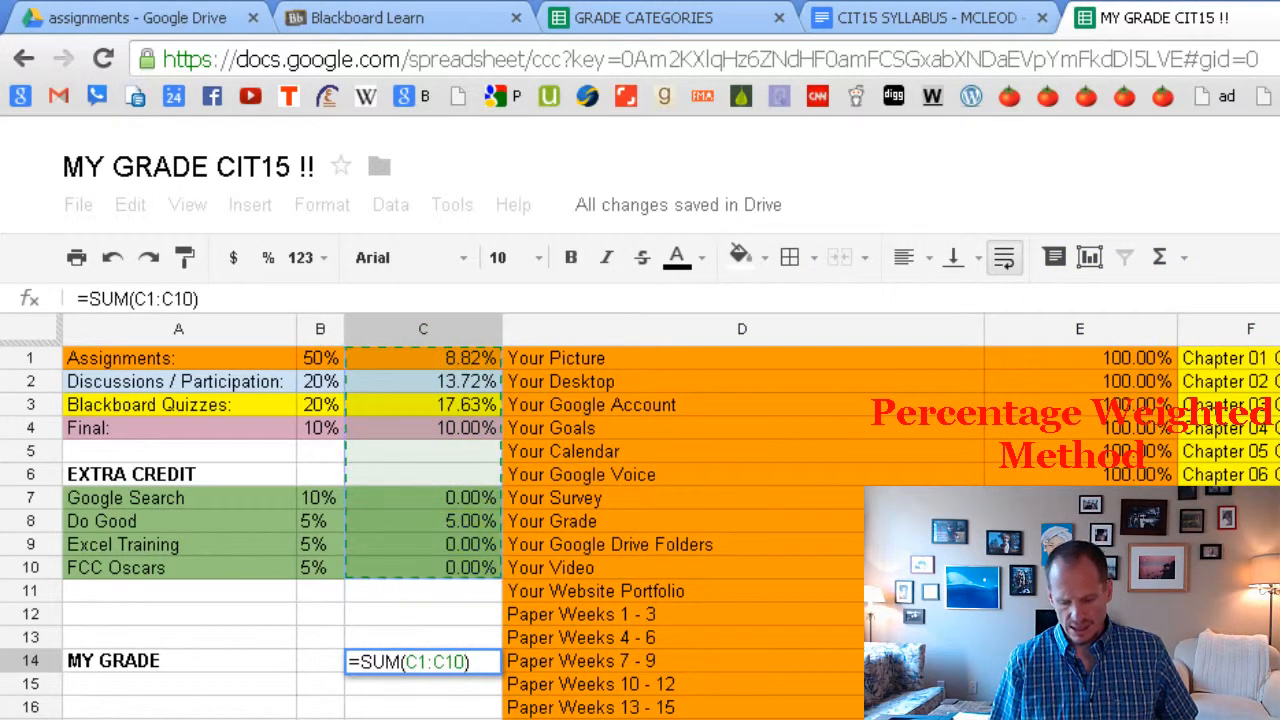
key("Return")
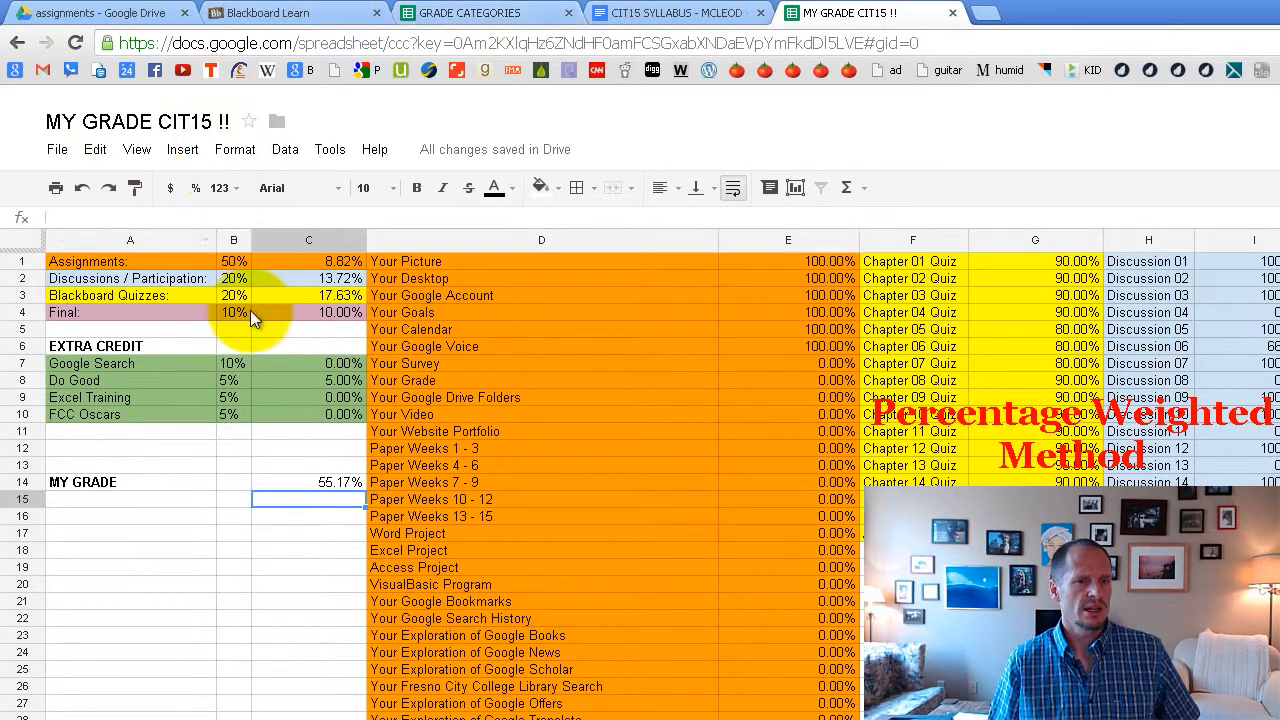
Review the weighted scores in C1:C4, the extra credit in C7:C10 and the MY GRADE total in C14.
left_click(309, 260)
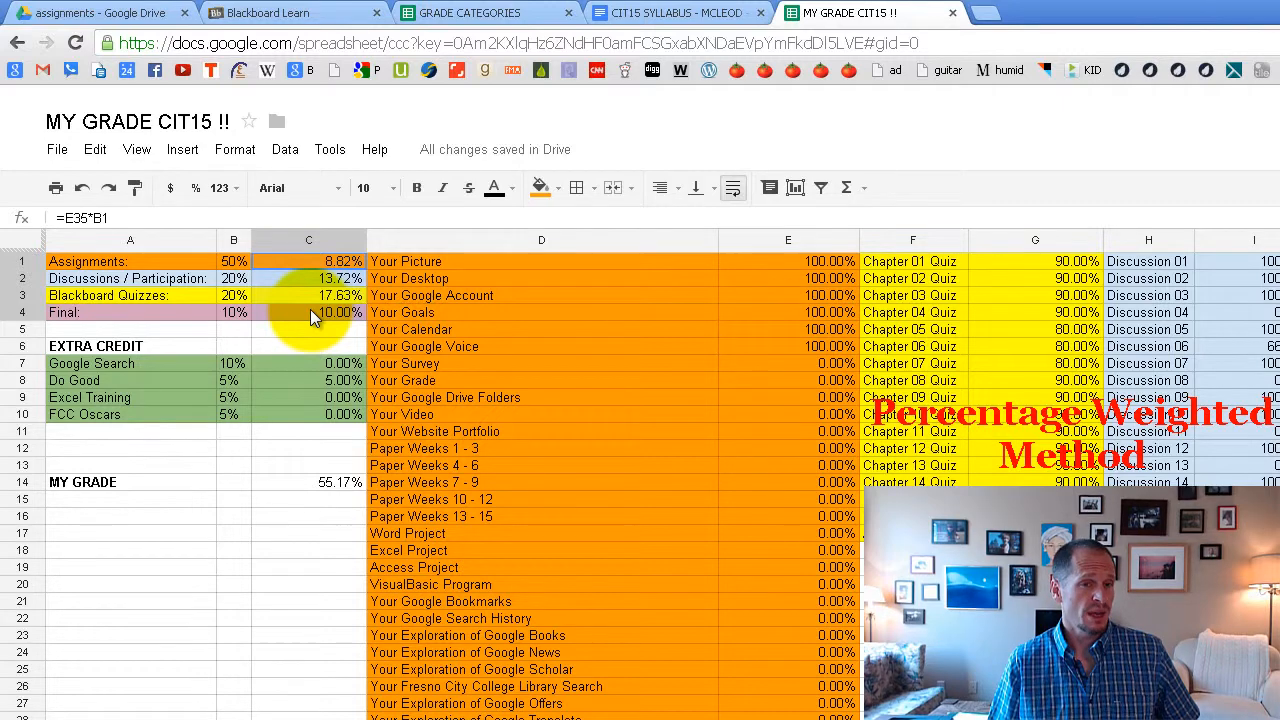
left_click_drag(330, 362, 319, 414)
left_click(310, 476)
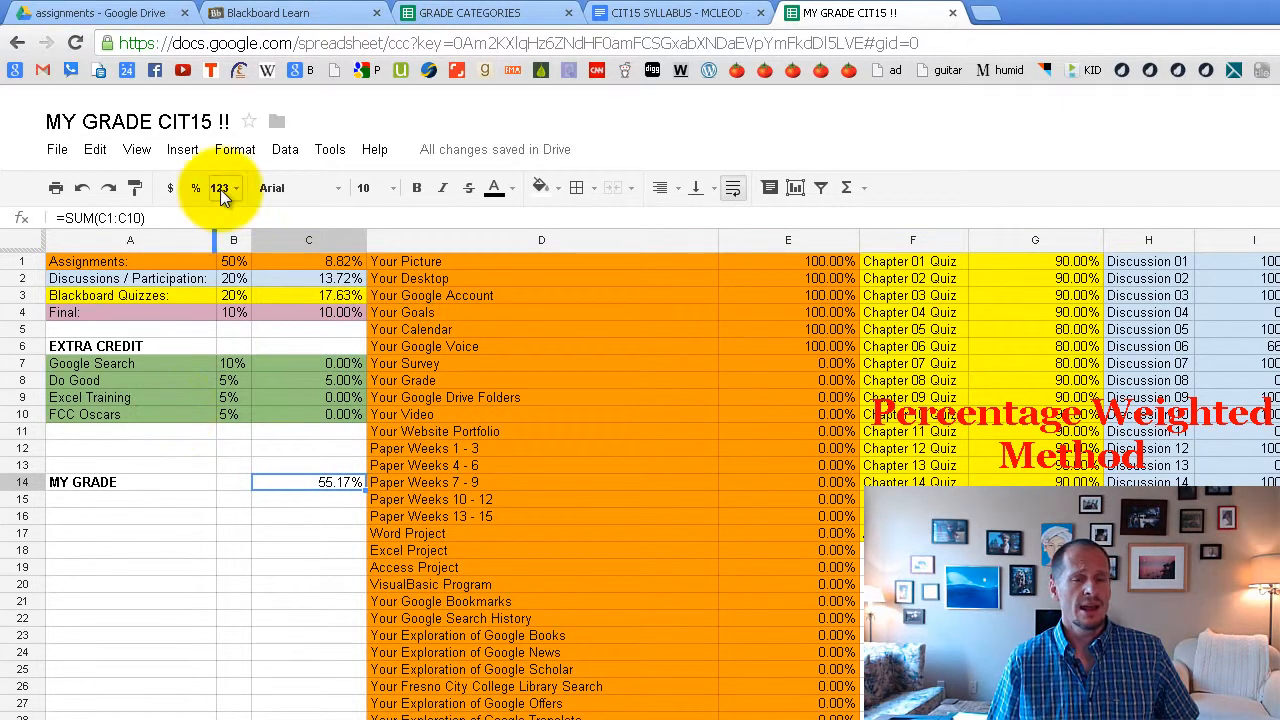
Display all formulas in the grade spreadsheet, and capture the title and the sheet as a rectangular snip with Snipping Tool.
left_click(137, 149)
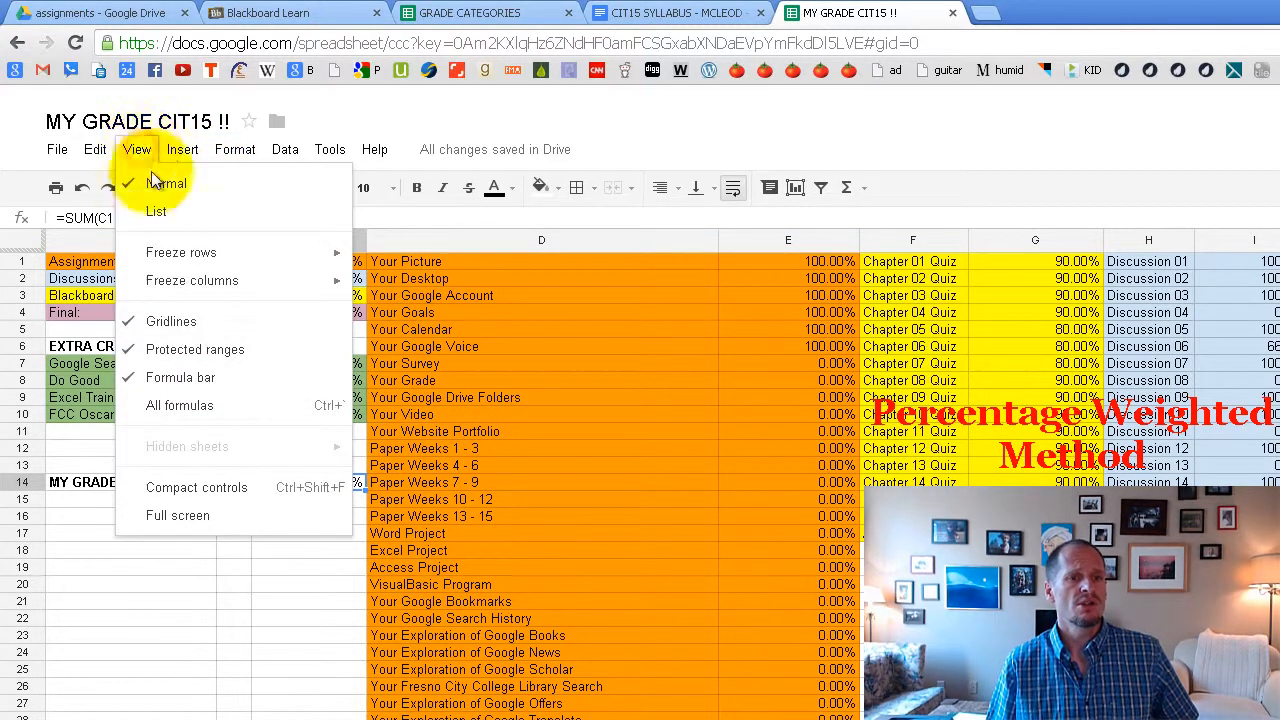
left_click(200, 405)
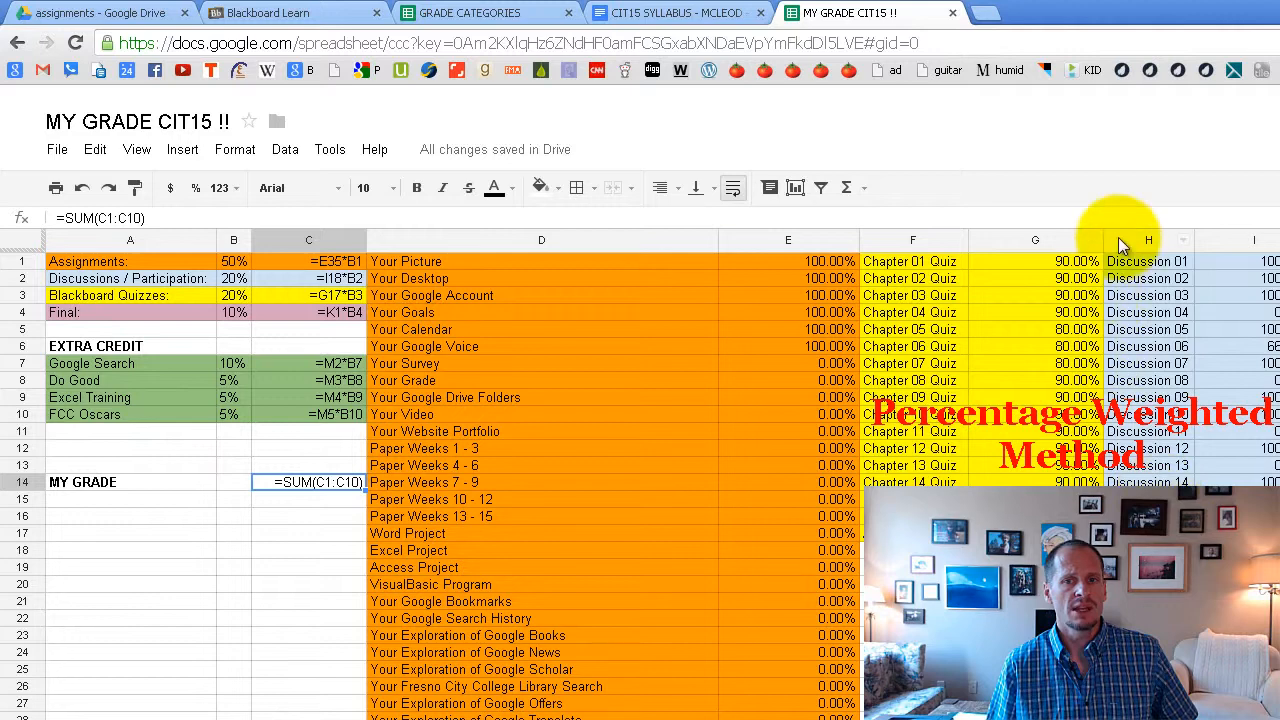
mouse_move(1102, 240)
left_mouse_down()
mouse_move(1117, 241)
mouse_move(1105, 242)
left_mouse_up()
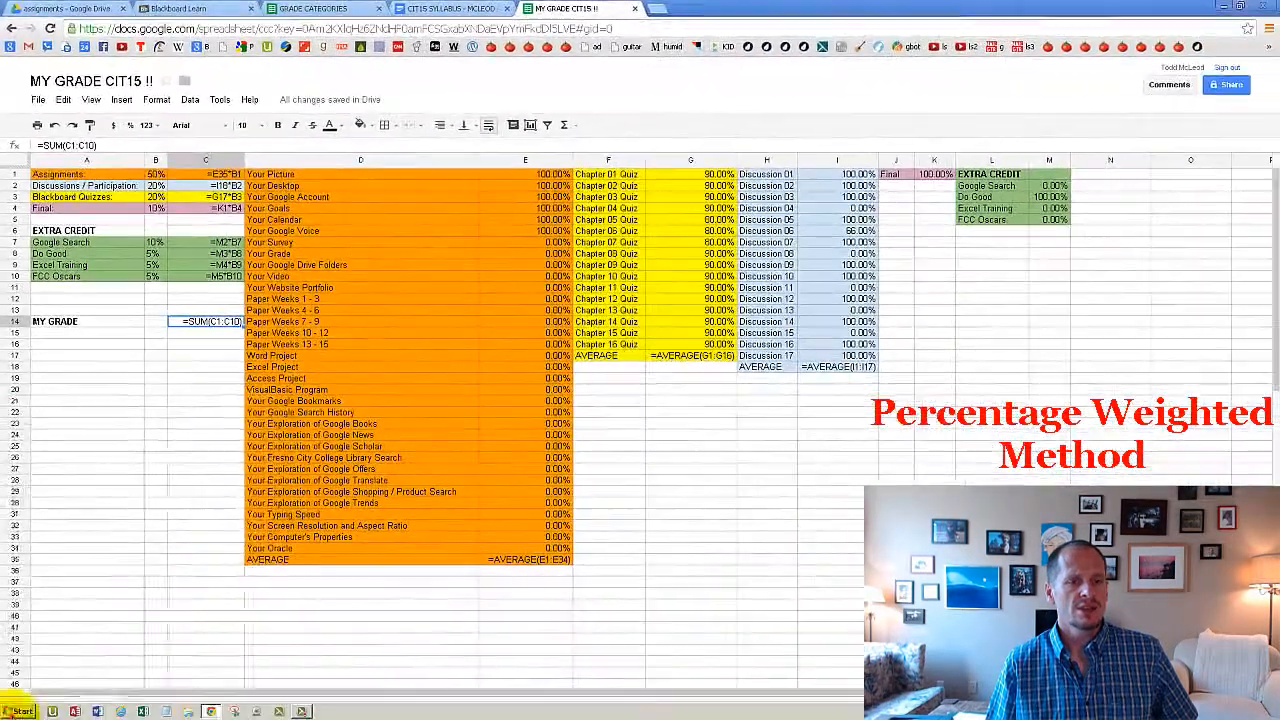
left_click(18, 711)
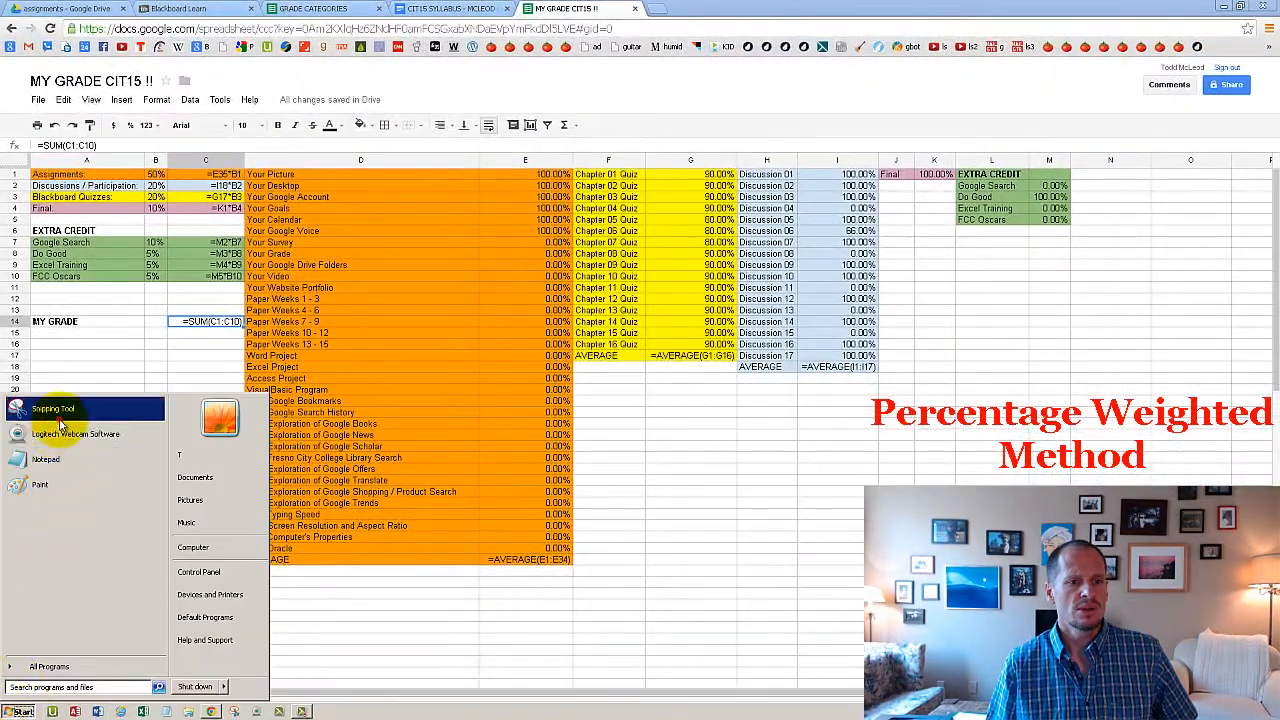
left_click(59, 420)
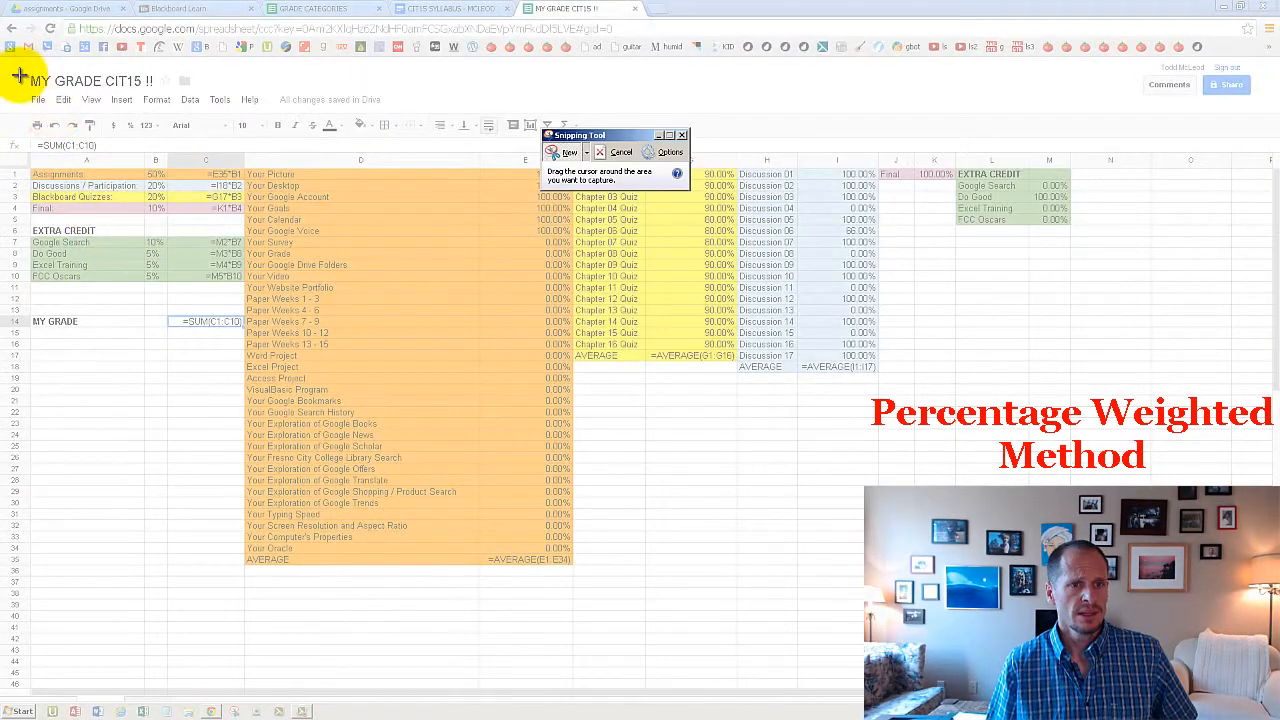
left_click_drag(20, 78, 1243, 648)
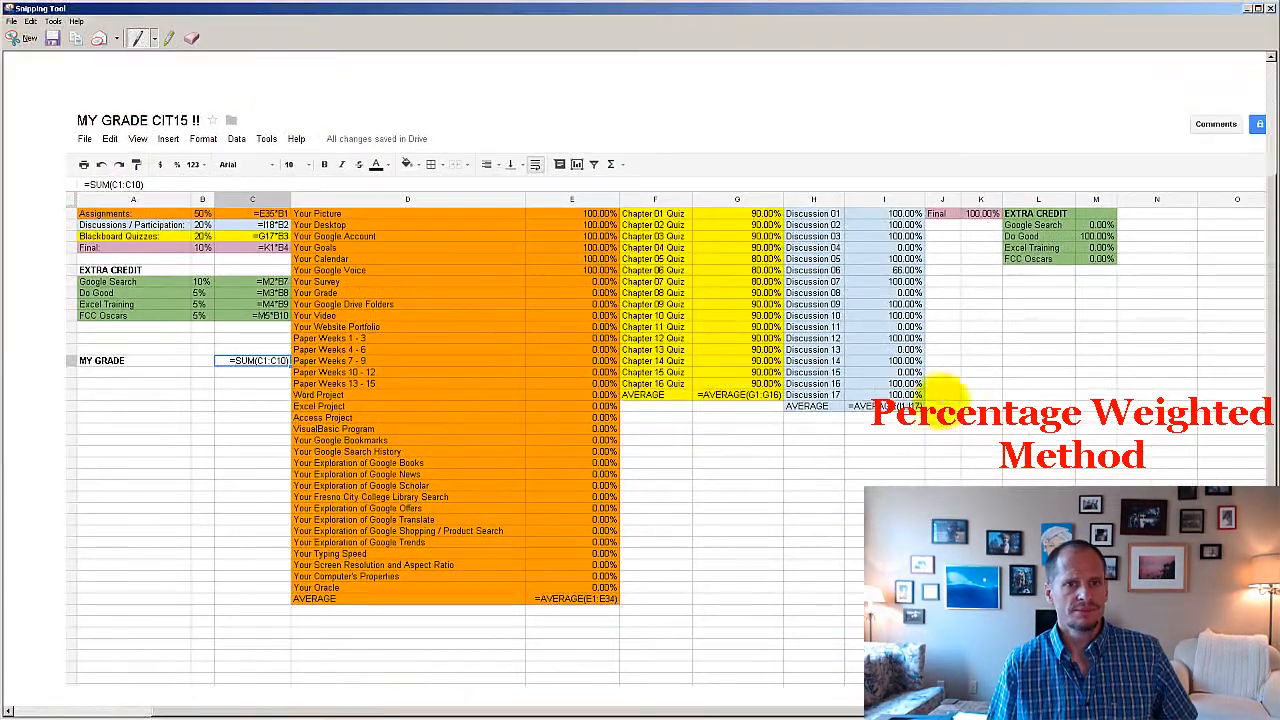
Save the snip as the PNG file my grade on the Desktop, replacing the existing file, and close Snipping Tool.
left_click(52, 38)
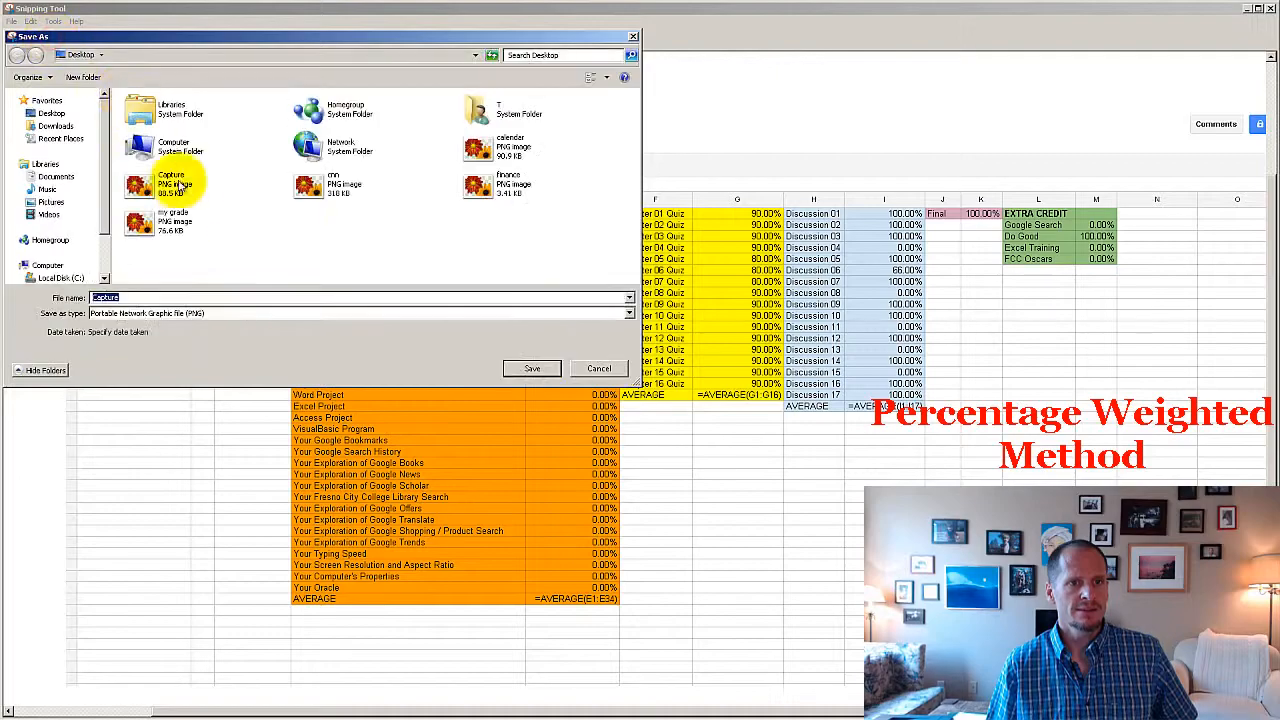
left_click(185, 220)
left_click(530, 366)
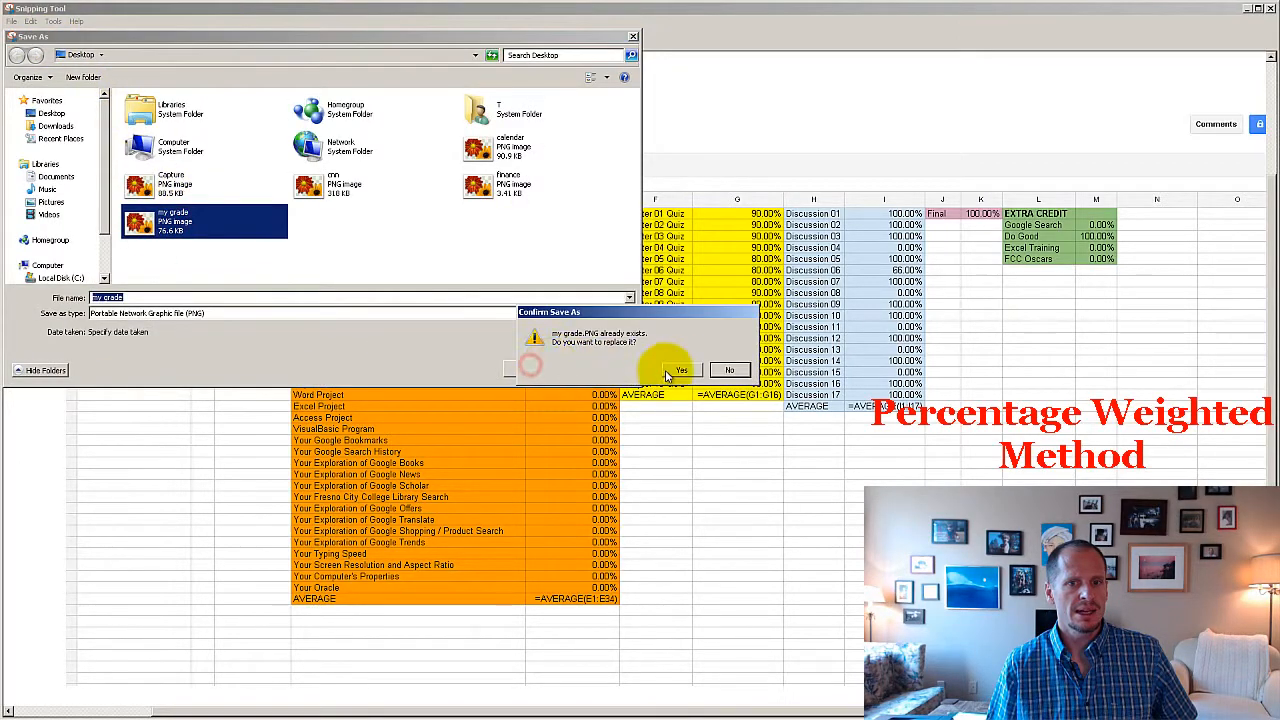
left_click(704, 367)
left_click(1271, 8)
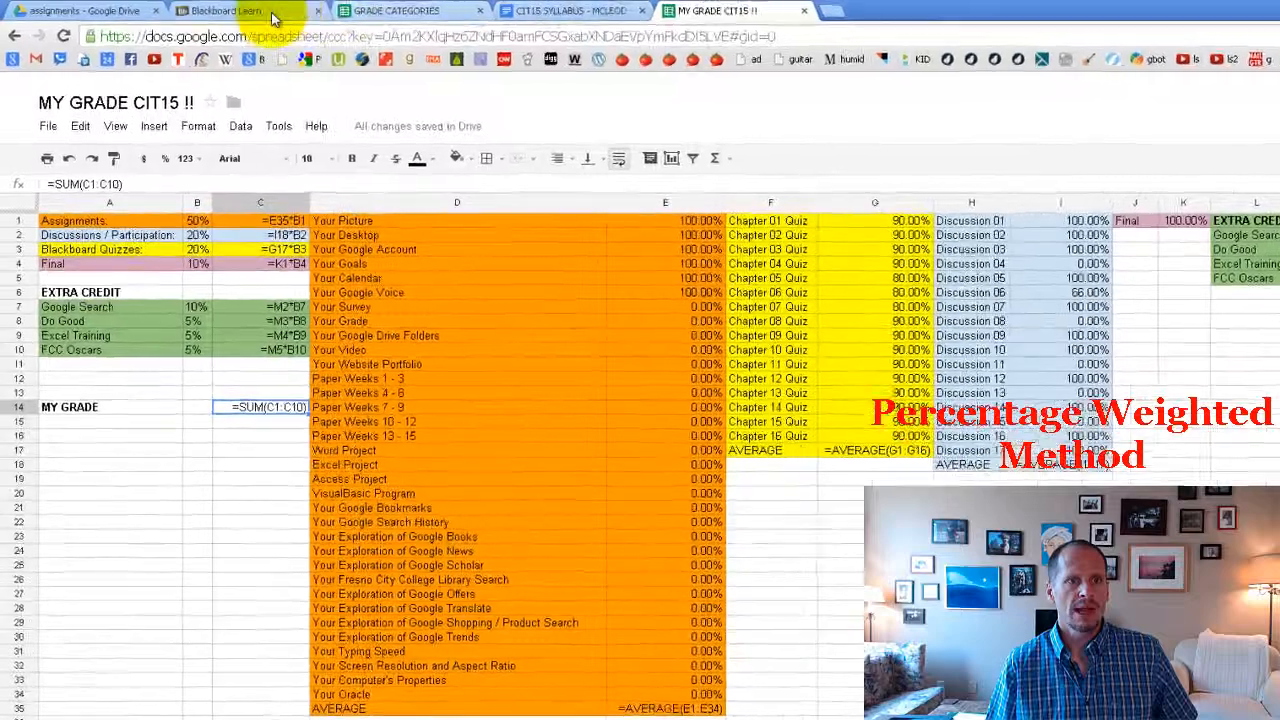
Switch to Blackboard Learn and open the Your Grade assignment's upload page to check its information.
left_click(318, 13)
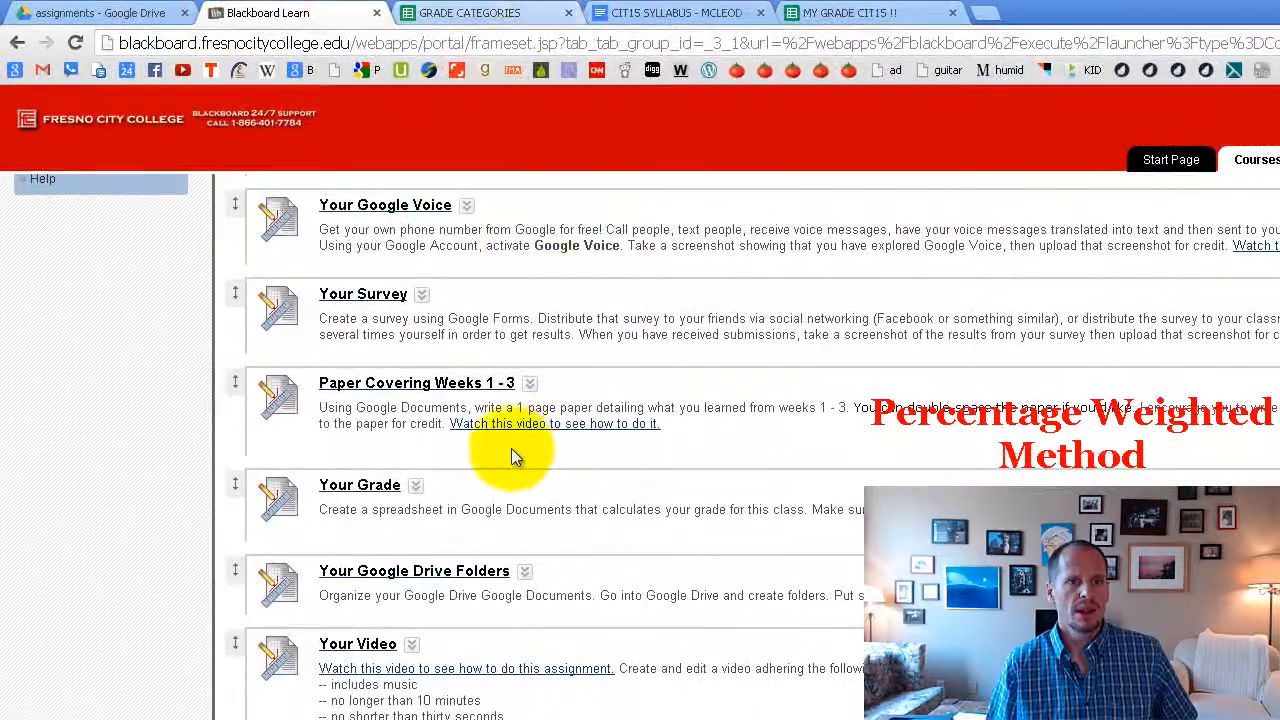
left_click(368, 487)
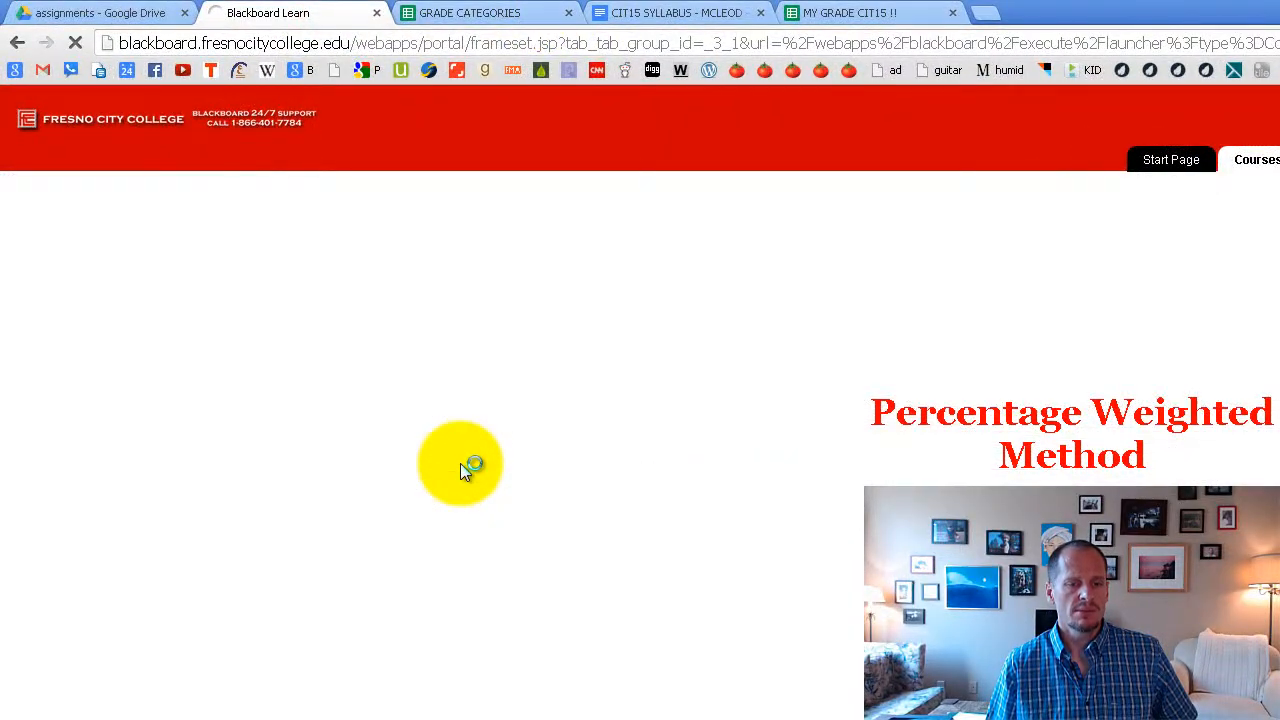
scroll(495, 710, "down", 2)
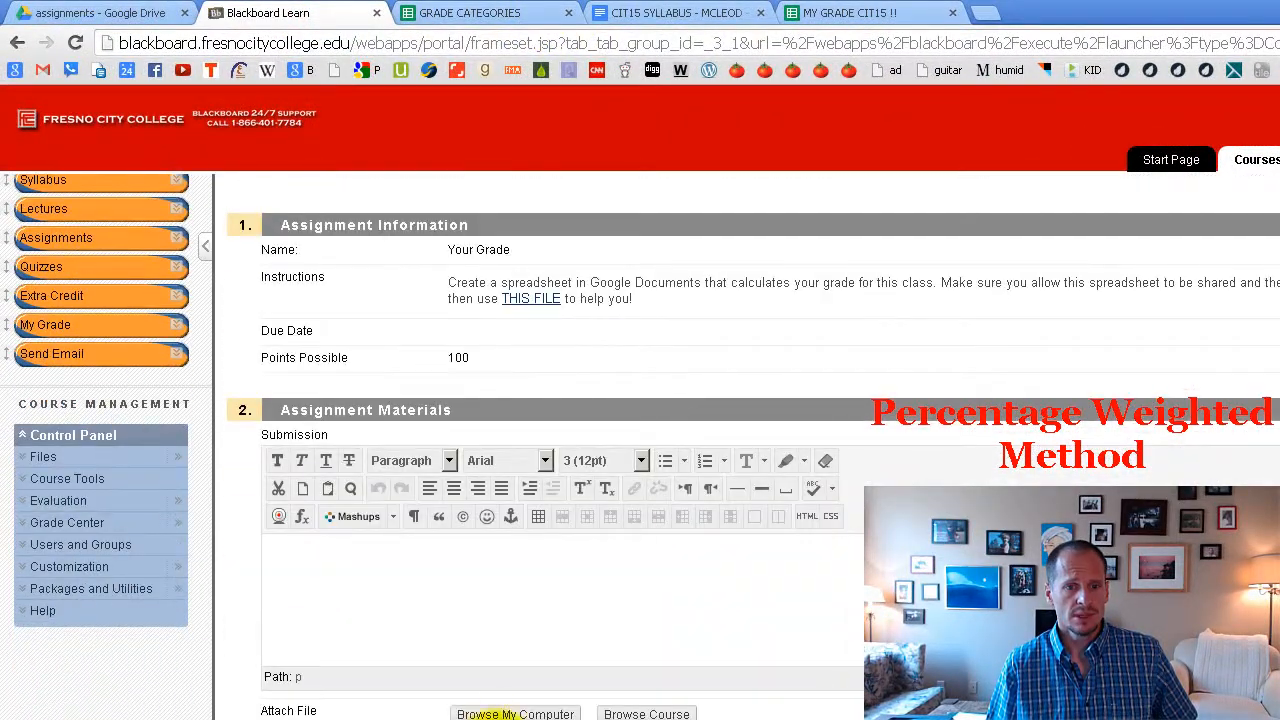
scroll(500, 680, "up", 2)
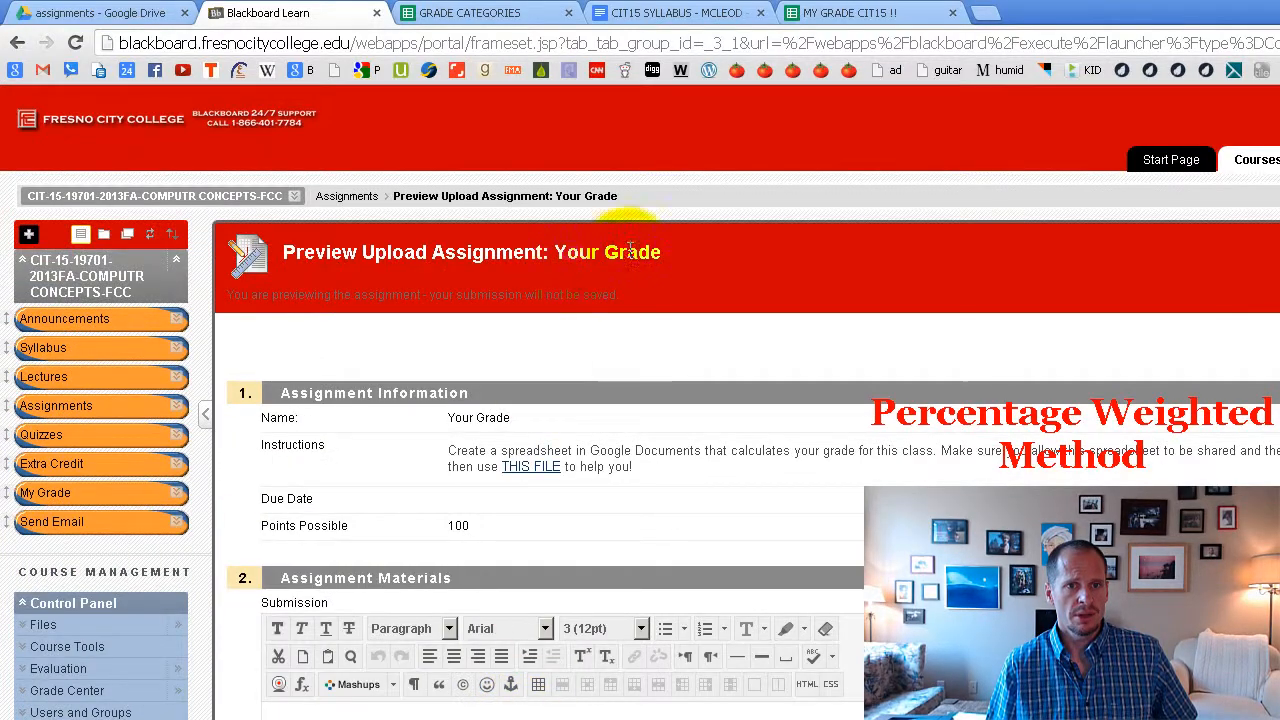
Attach the my grade PNG image from the Desktop to the Your Grade assignment.
scroll(650, 620, "down", 2)
left_click(535, 712)
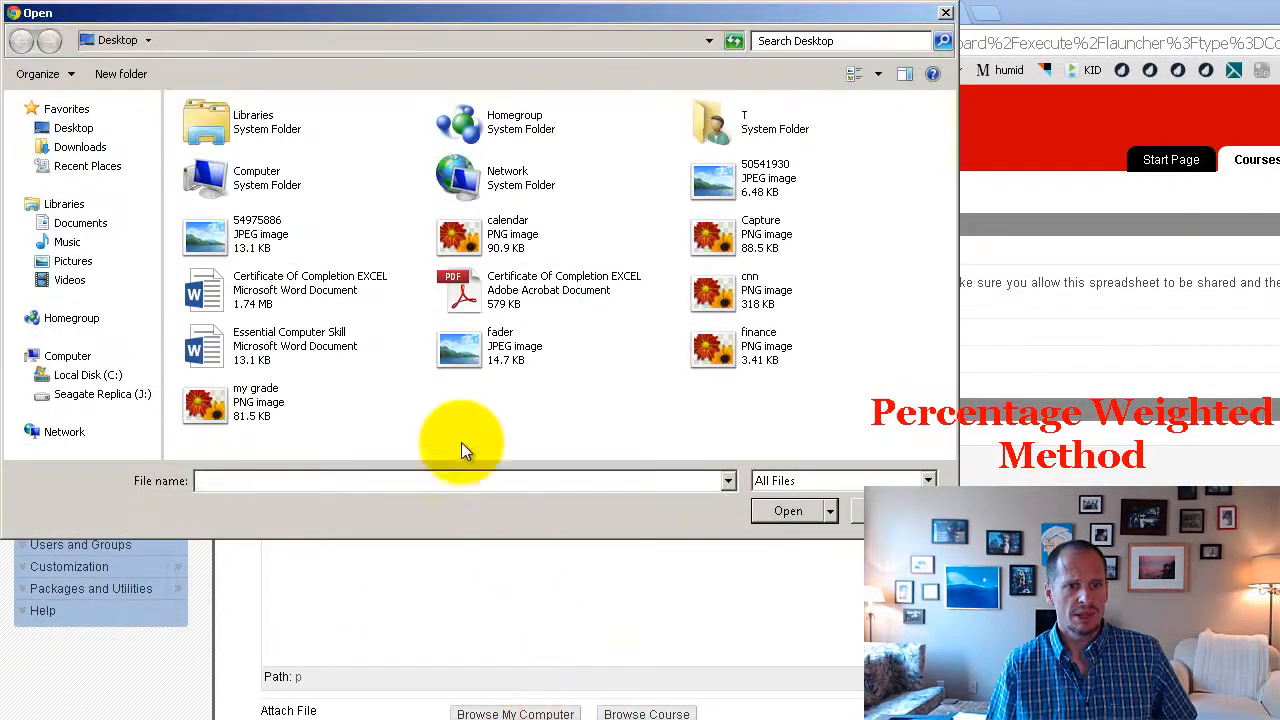
double_click(250, 405)
scroll(500, 560, "up", 2)
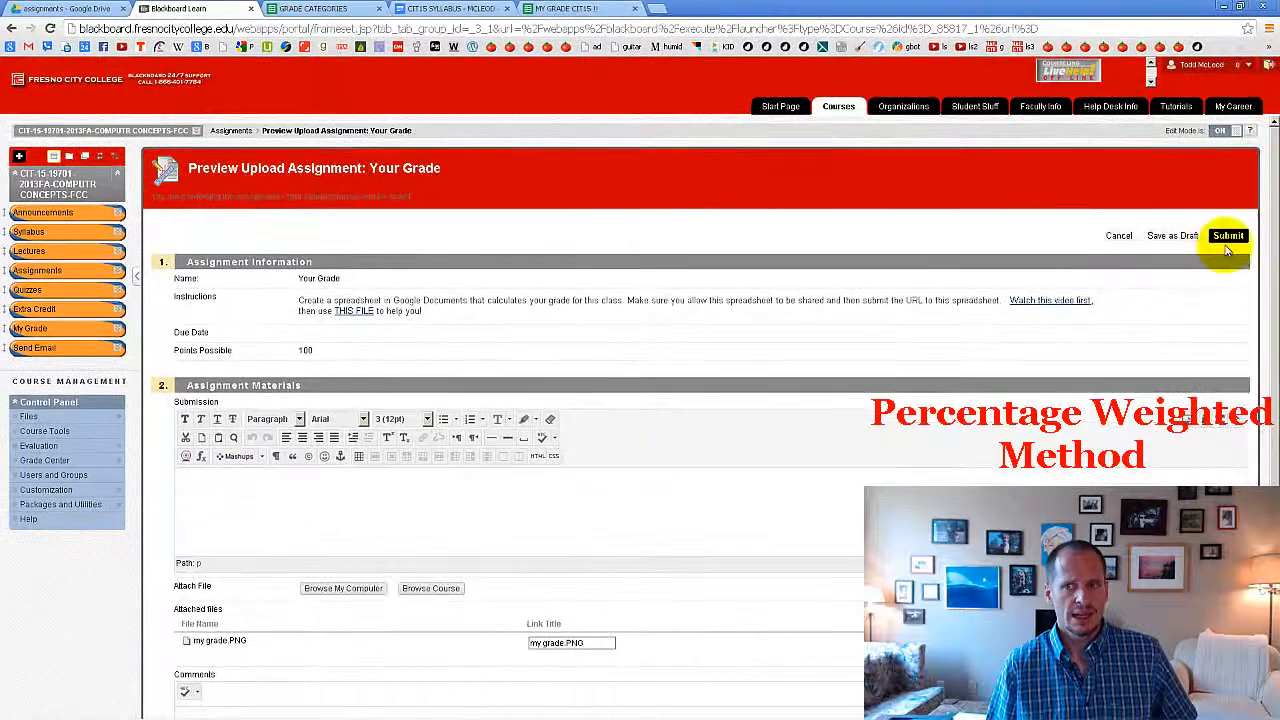
Submit the Your Grade assignment and open the attached my grade.PNG from its submission history.
left_click(1228, 238)
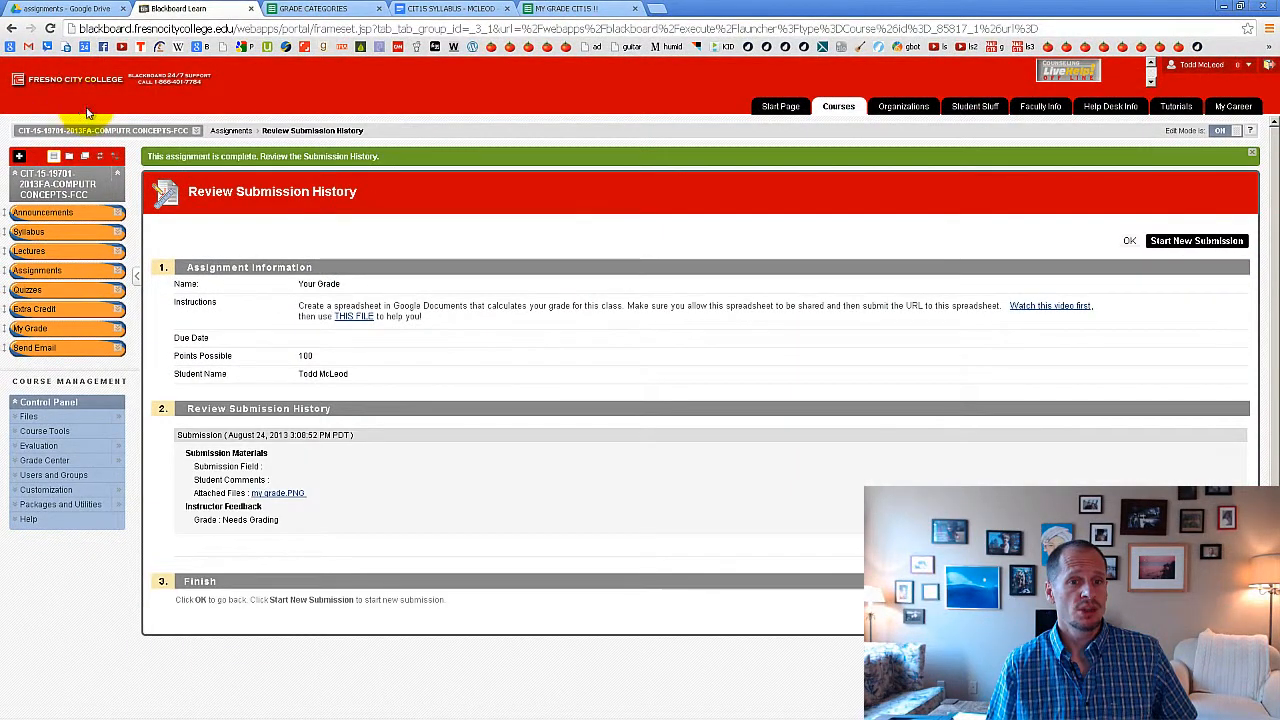
left_click(298, 494)
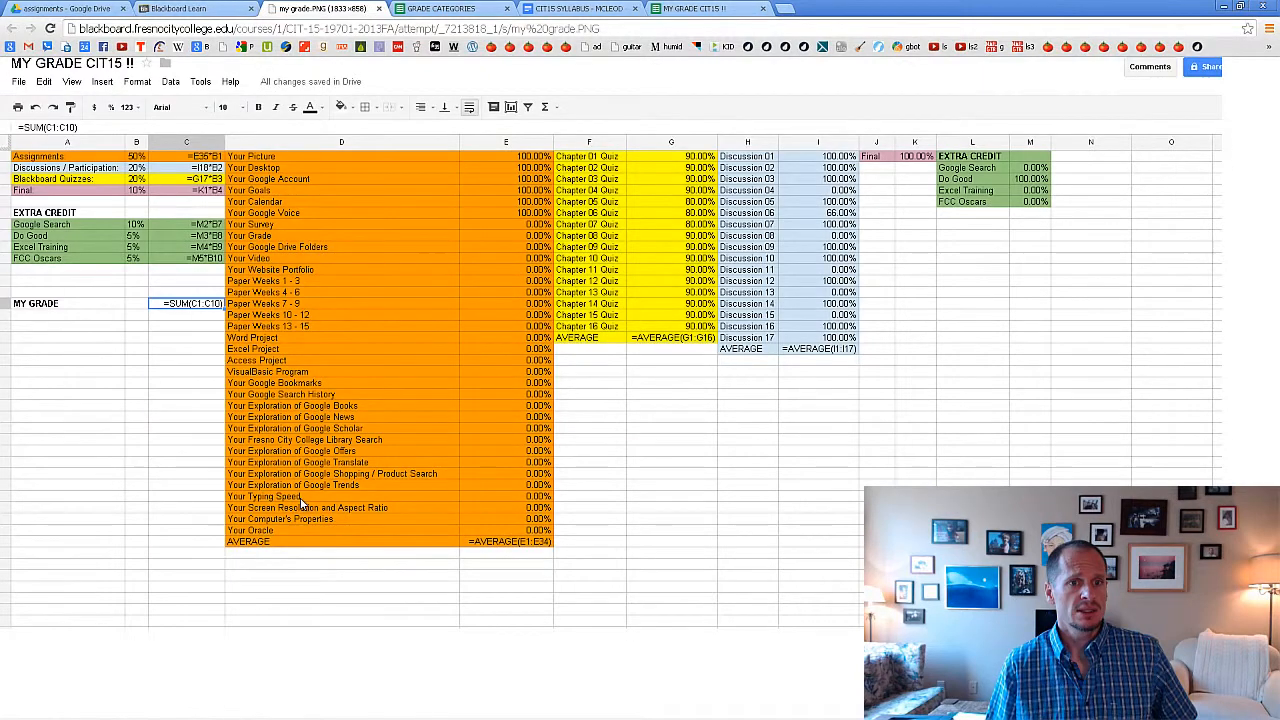